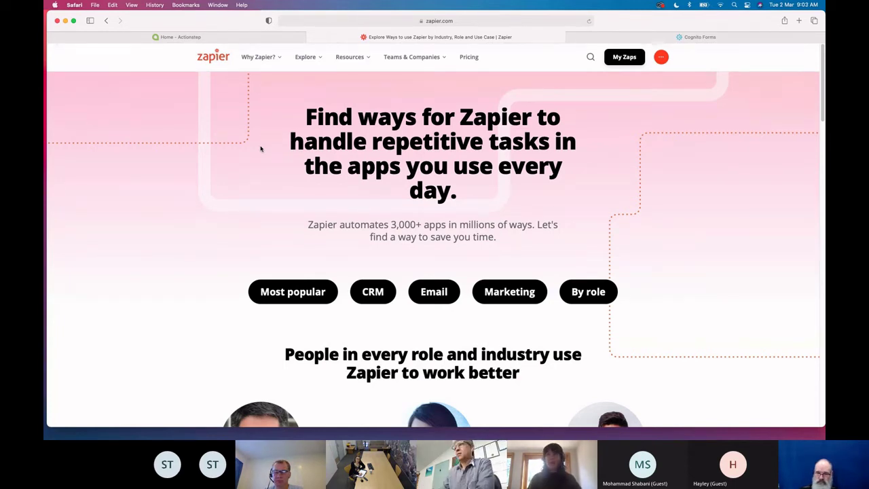
Open My Zaps to show the 19 saved zaps in the Home folder
click(622, 59)
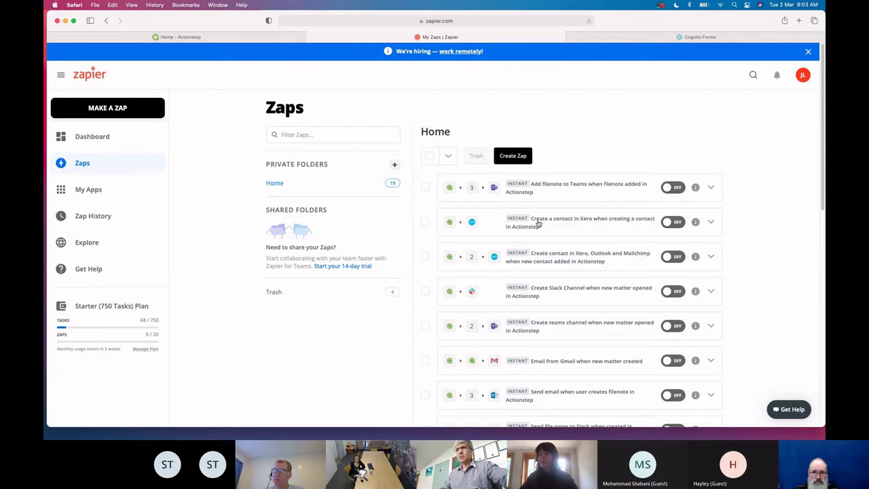
Reload the My Zaps page
key(super+r)
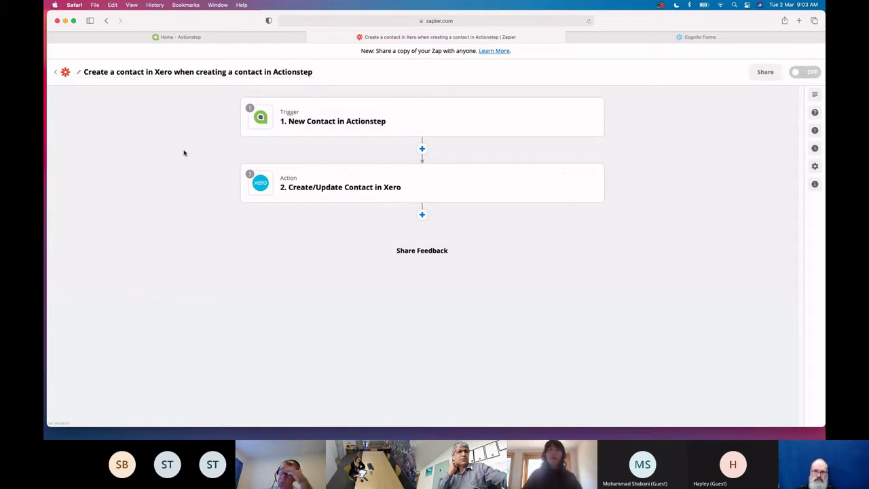
Exit the Xero contact zap editor via the Zapier logo to My Zaps
click(64, 72)
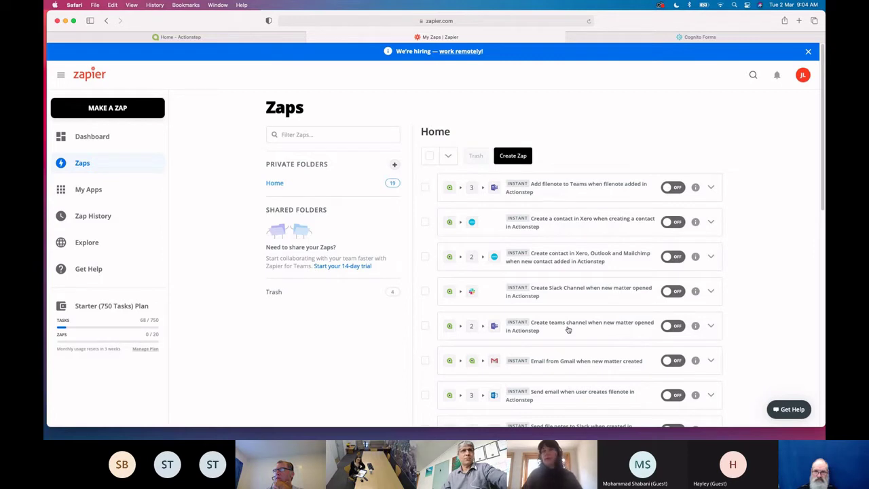
Browse the Explore page's automation ideas, then return to its 'Find your apps' directory
click(85, 246)
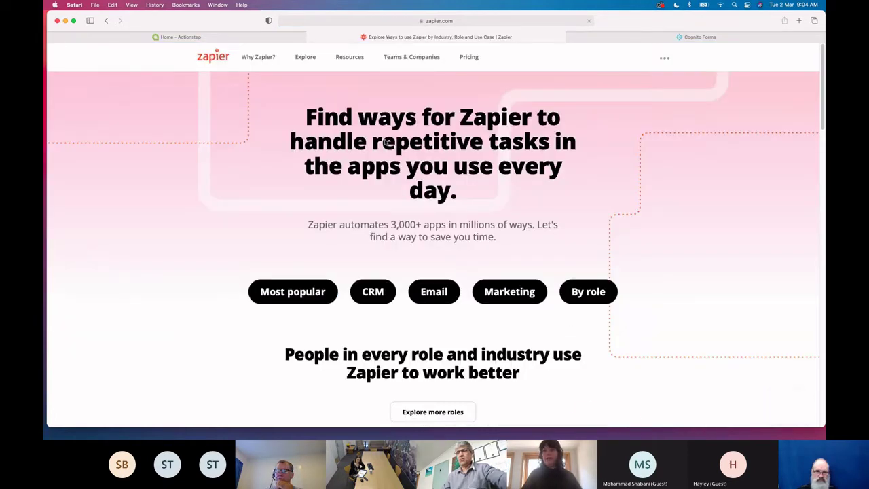
scroll(405, 320, down, 3)
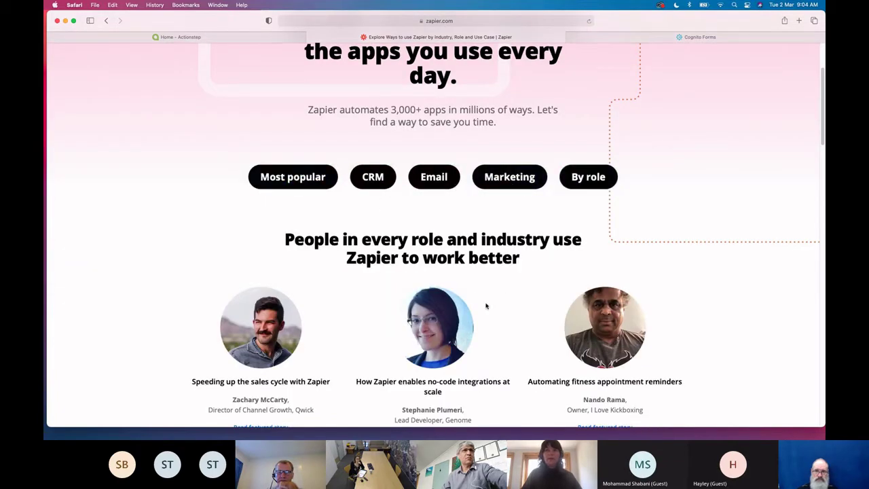
scroll(485, 306, down, 8)
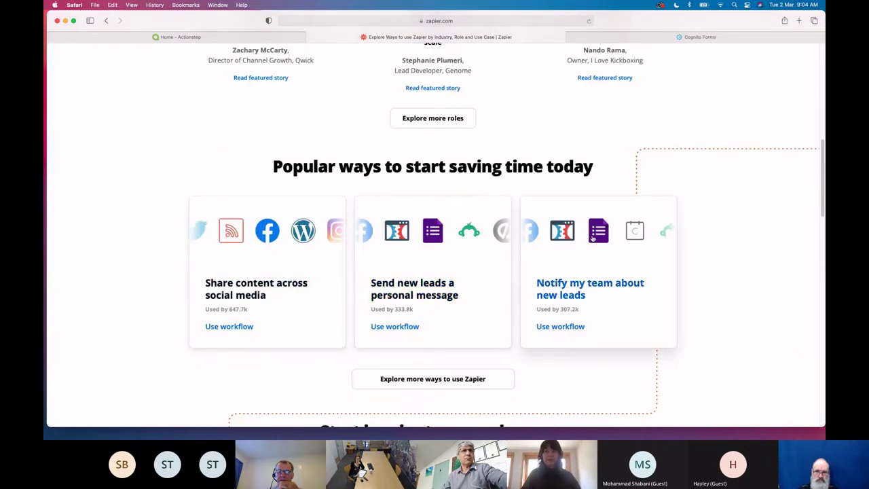
scroll(518, 328, down, 3)
scroll(518, 328, down, 3)
scroll(518, 328, down, 3)
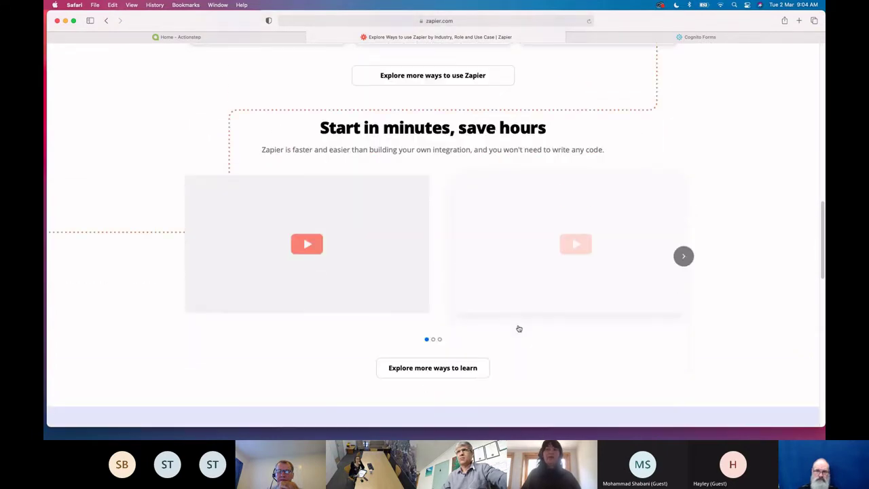
scroll(518, 328, down, 5)
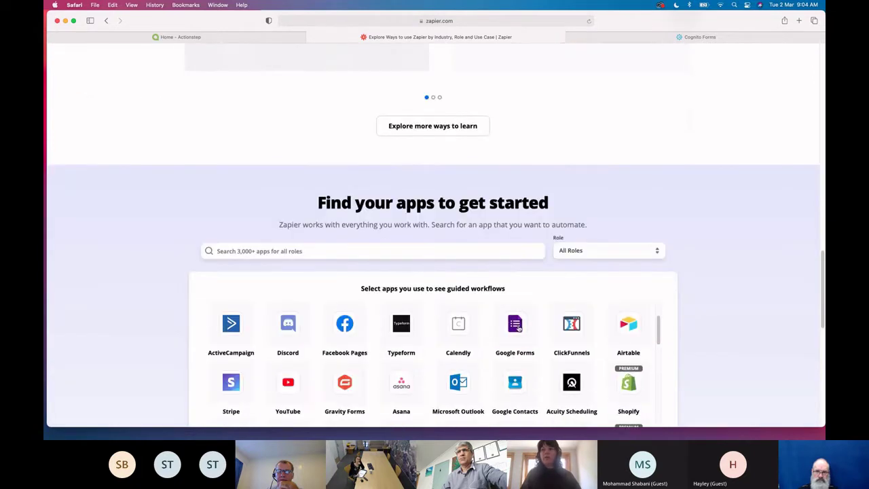
scroll(696, 325, down, 4)
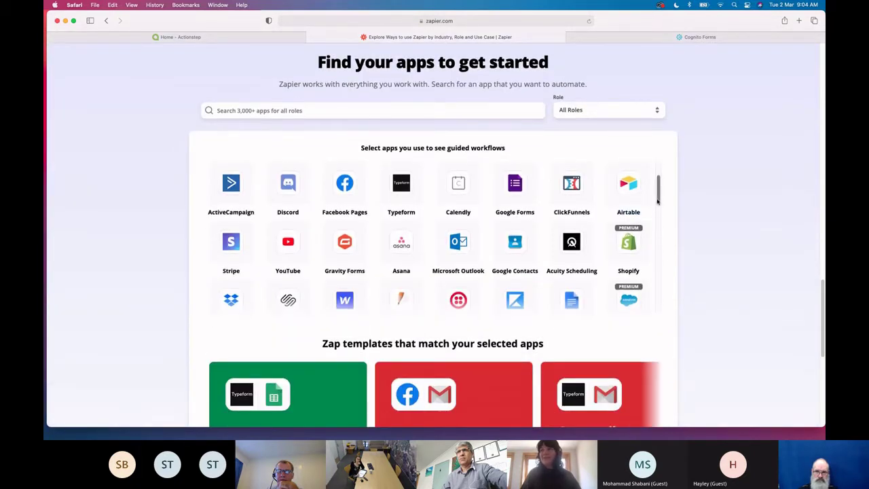
drag(658, 198, 718, 163)
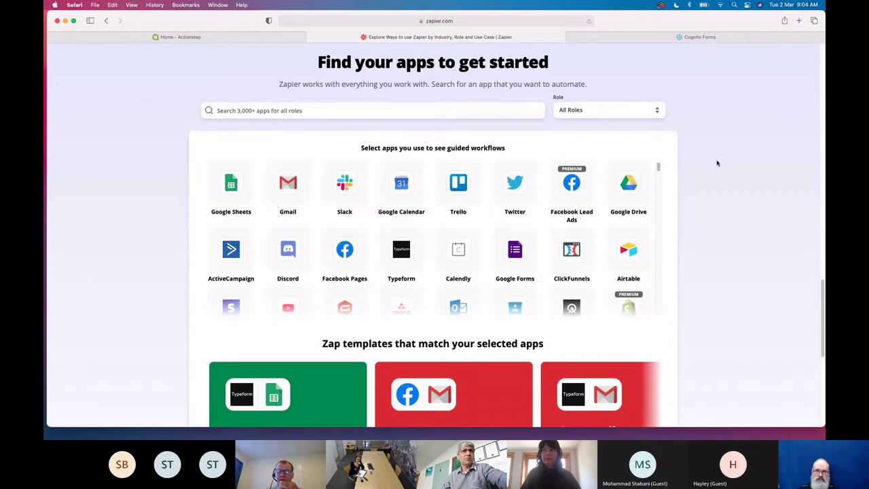
scroll(717, 163, up, 15)
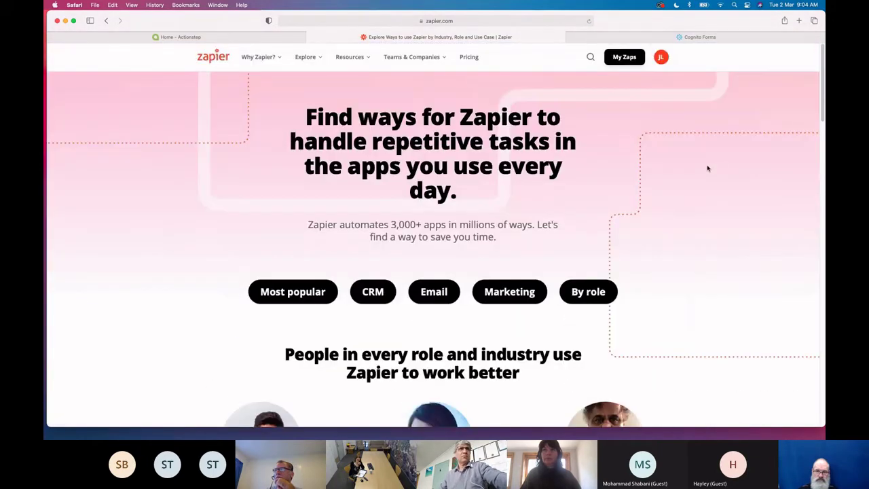
Return to My Zaps and scroll down to the Cognito Will form zaps
click(625, 57)
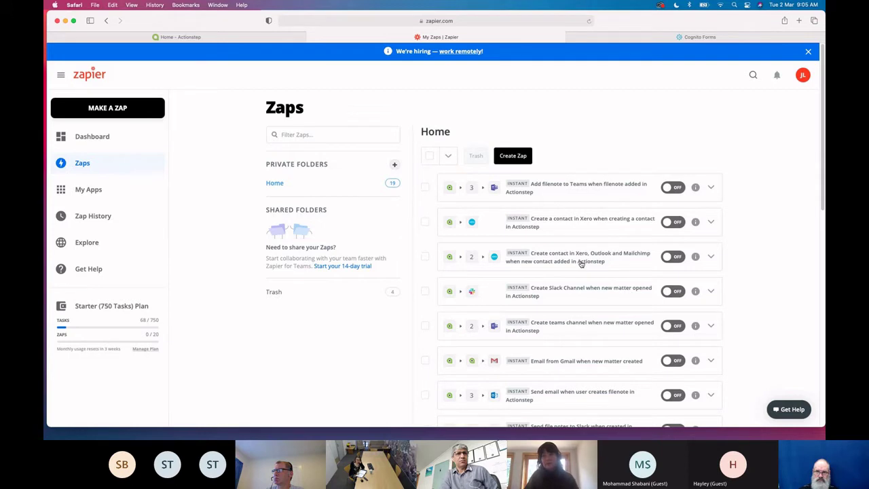
scroll(582, 264, down, 1)
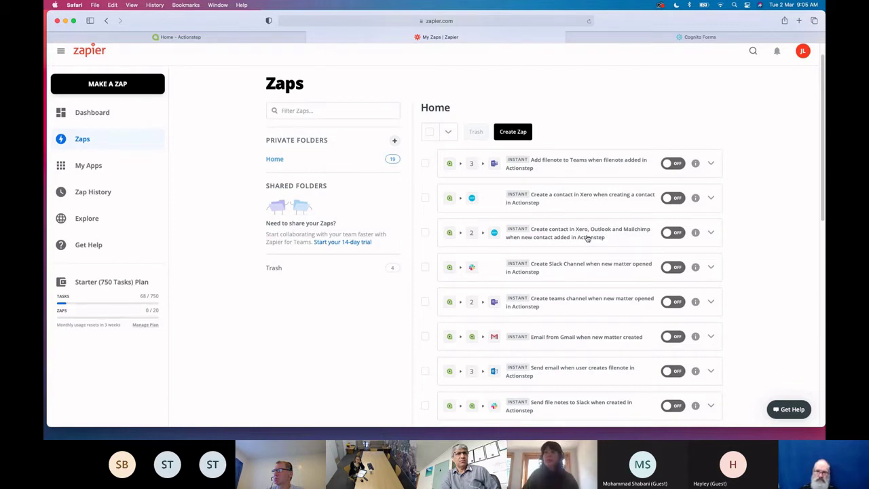
scroll(588, 239, down, 1)
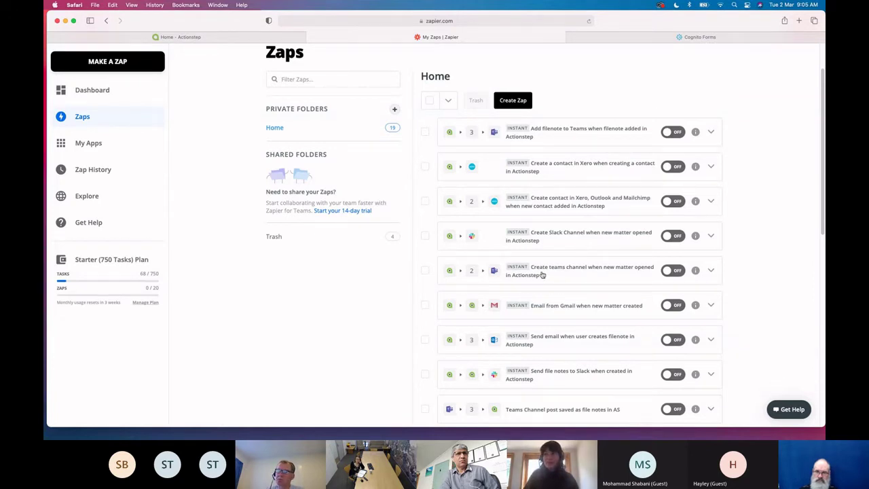
scroll(556, 275, down, 2)
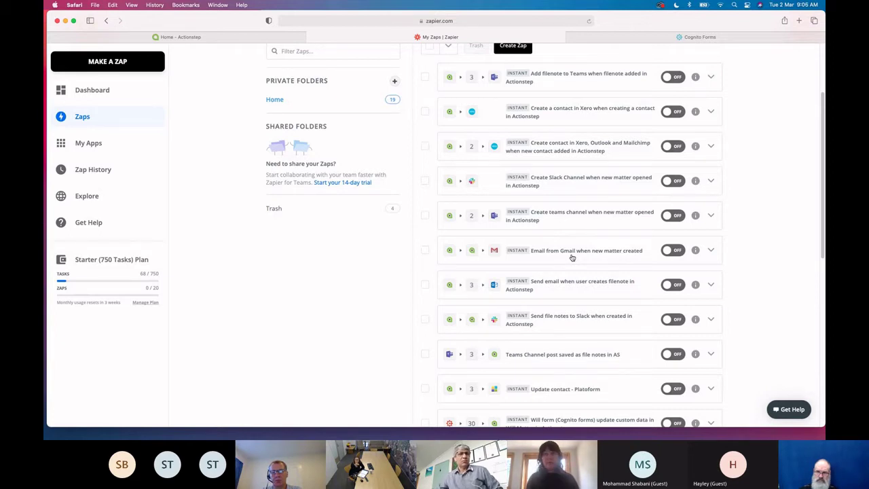
scroll(573, 258, down, 2)
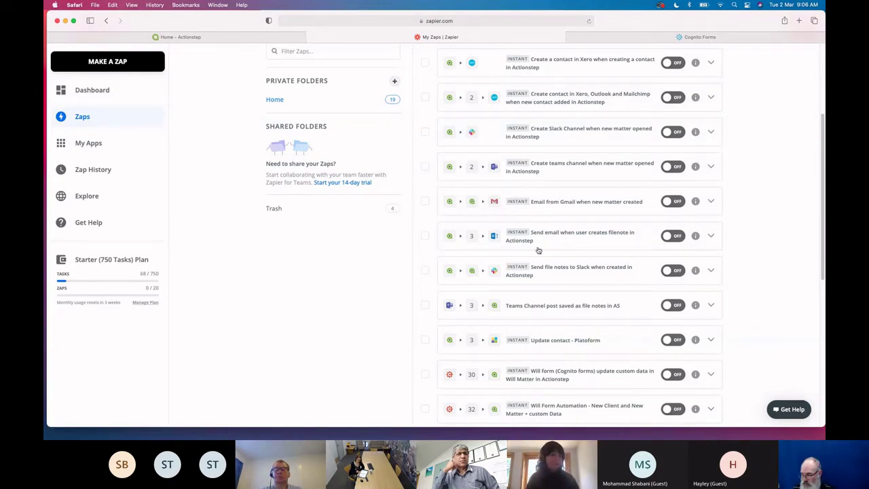
scroll(538, 250, down, 3)
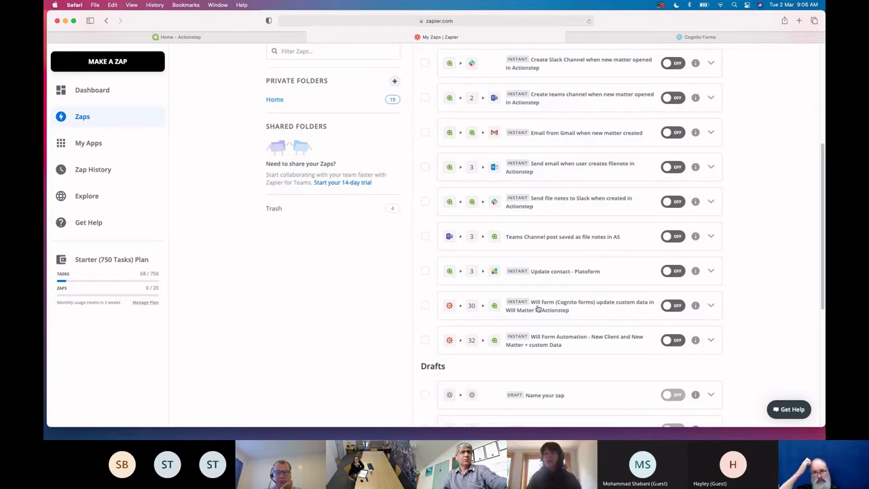
Scroll through the Home folder's 19 zaps and back up to the top
scroll(578, 321, down, 2)
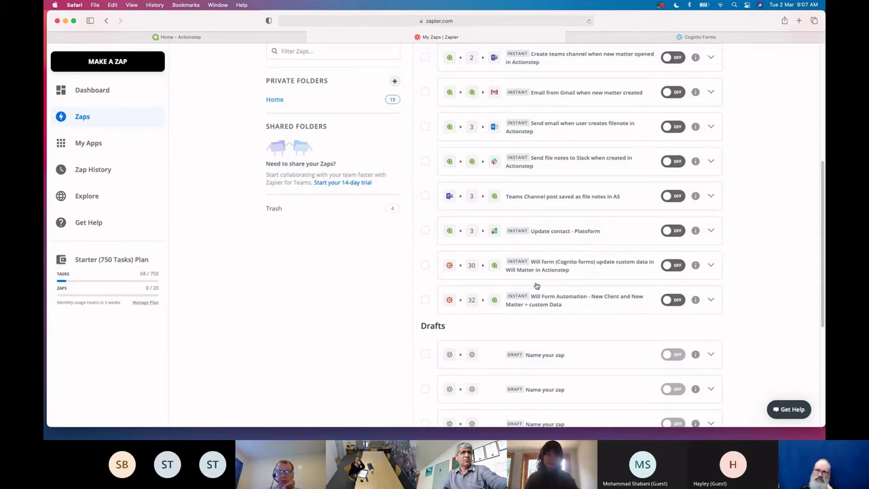
scroll(578, 301, down, 1)
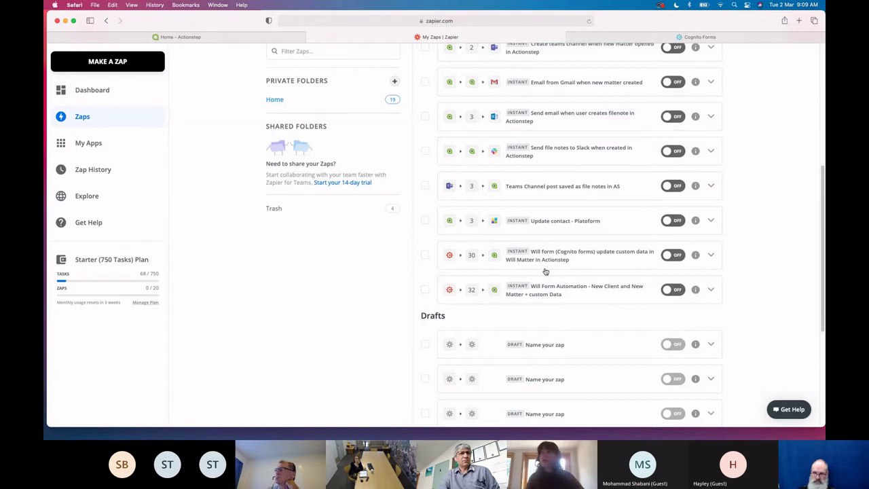
scroll(545, 272, up, 10)
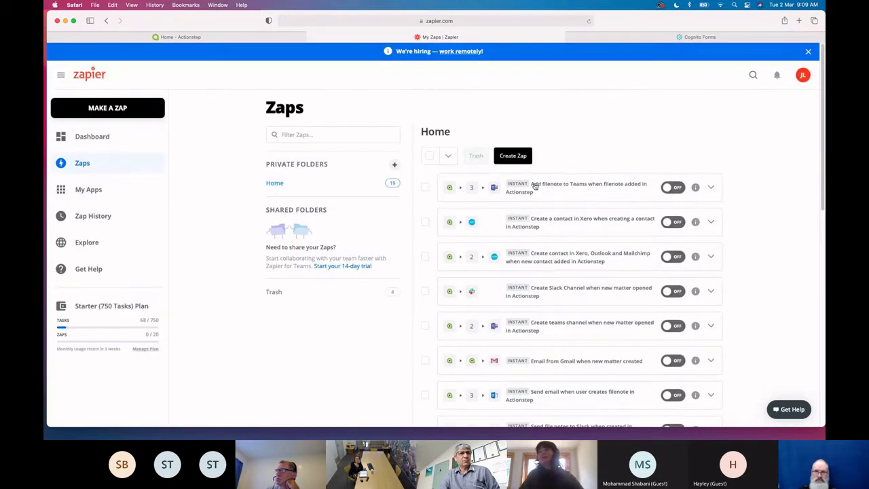
Start a new zap, searching 'actionstep' and picking Actionstep as the trigger app
click(540, 197)
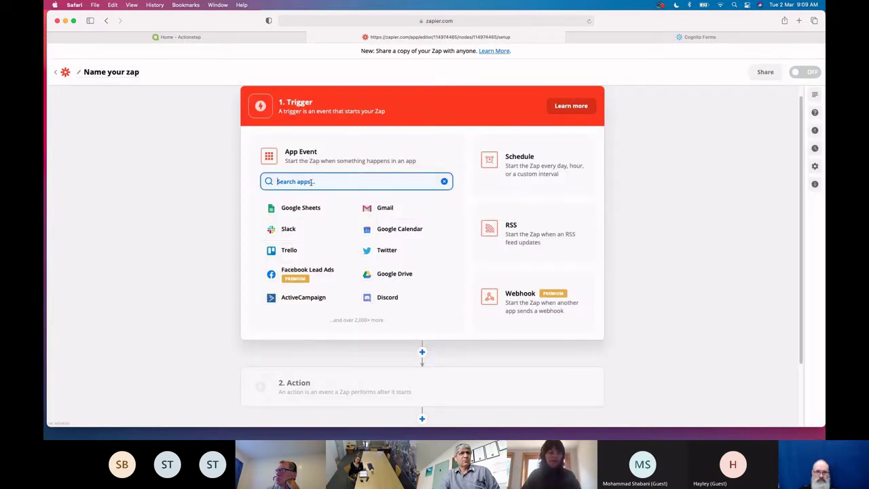
text(actionstep)
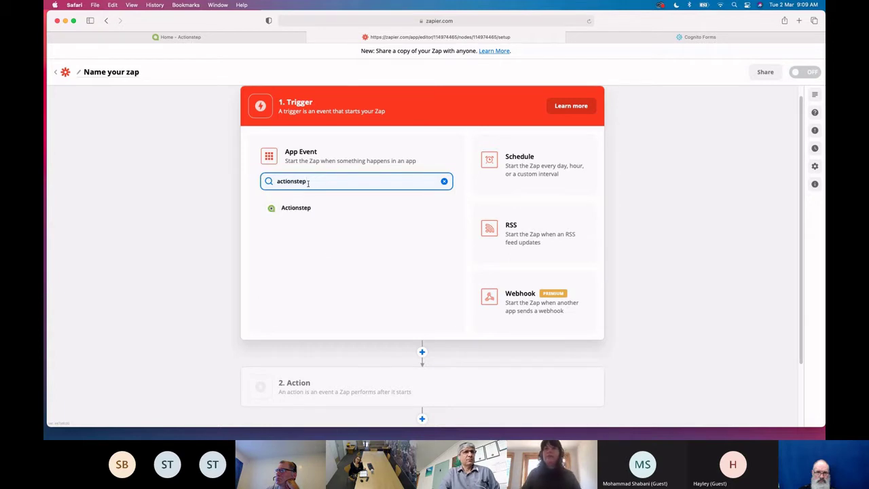
click(296, 208)
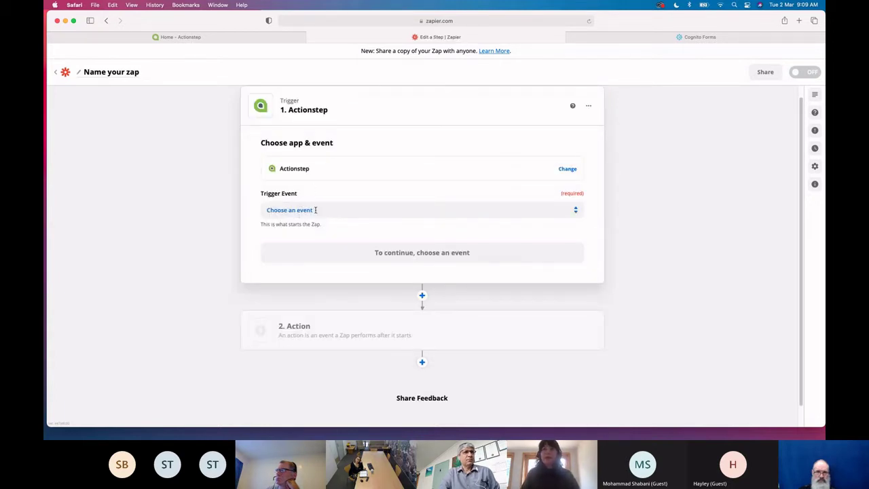
Review the Actionstep trigger events and choose New Matter
click(315, 210)
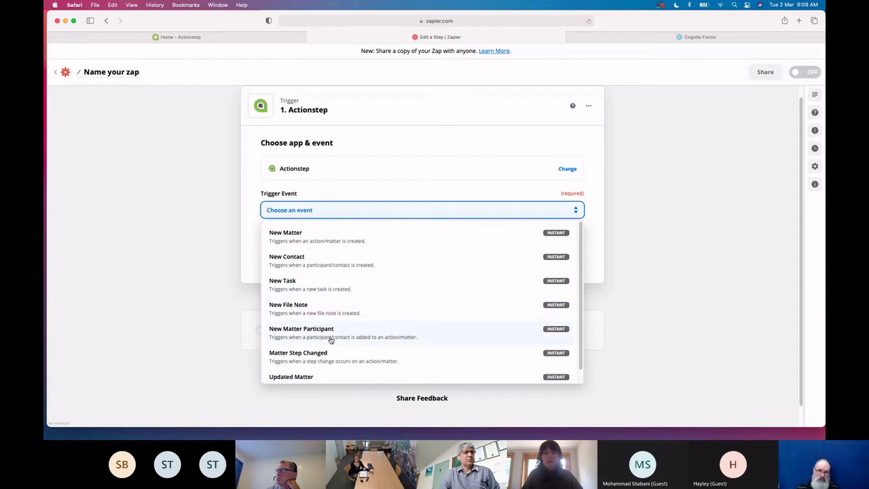
scroll(330, 336, down, 2)
scroll(331, 339, down, 1)
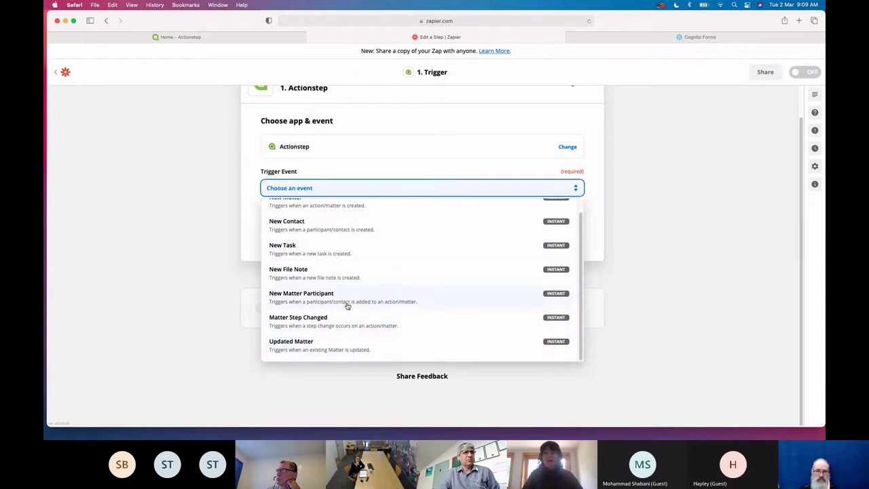
scroll(347, 306, up, 2)
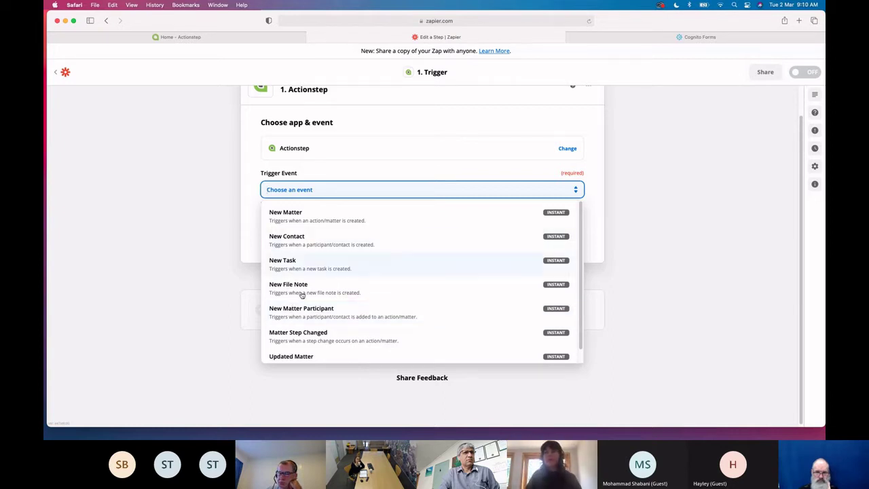
click(243, 239)
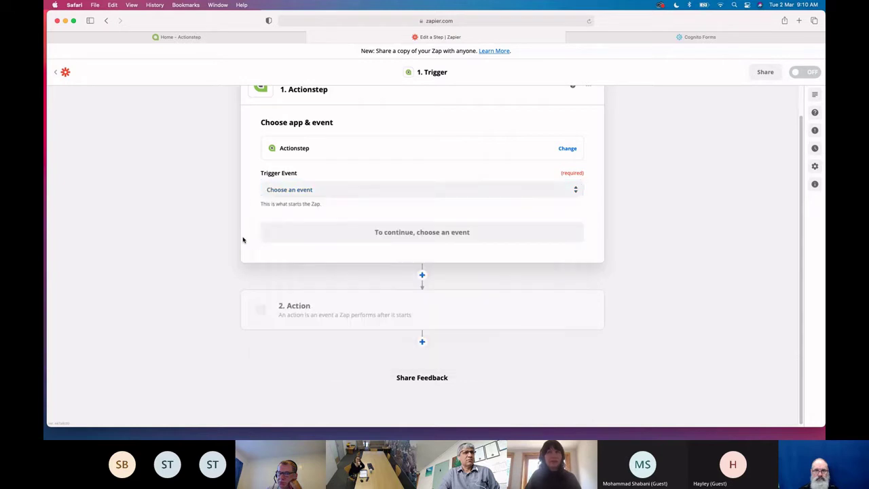
click(303, 191)
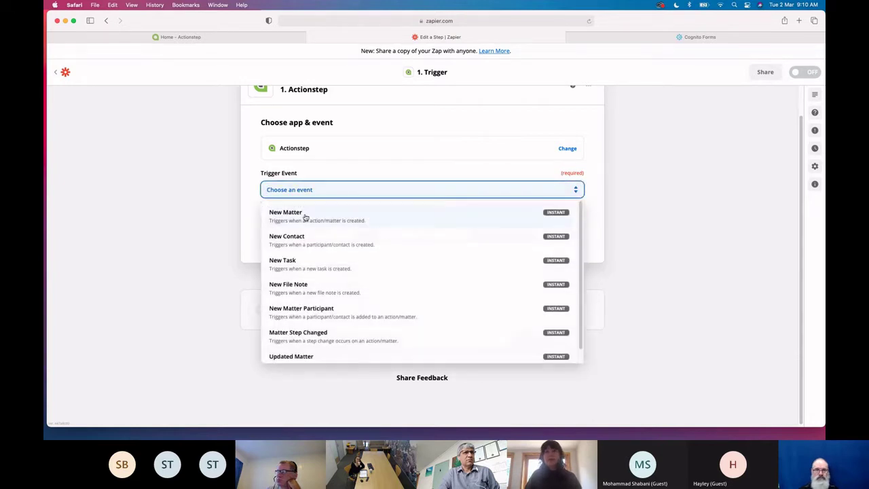
click(303, 212)
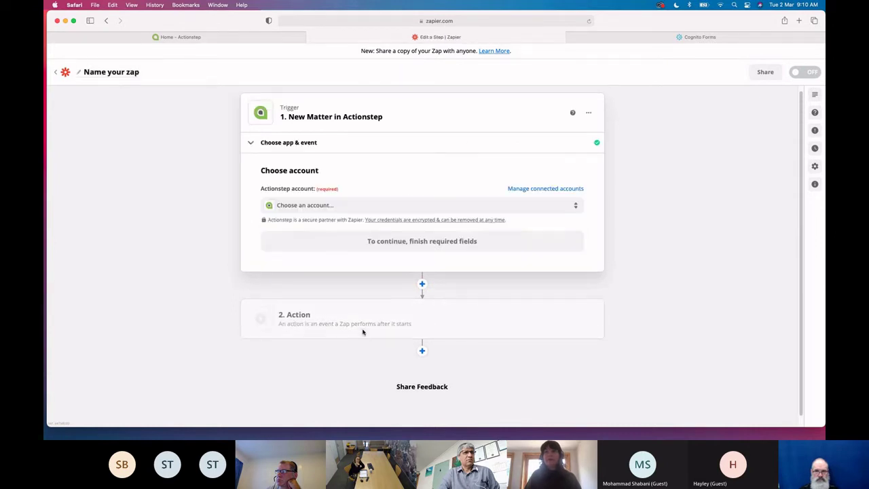
Select the firm's Actionstep account for the New Matter trigger and continue
click(317, 207)
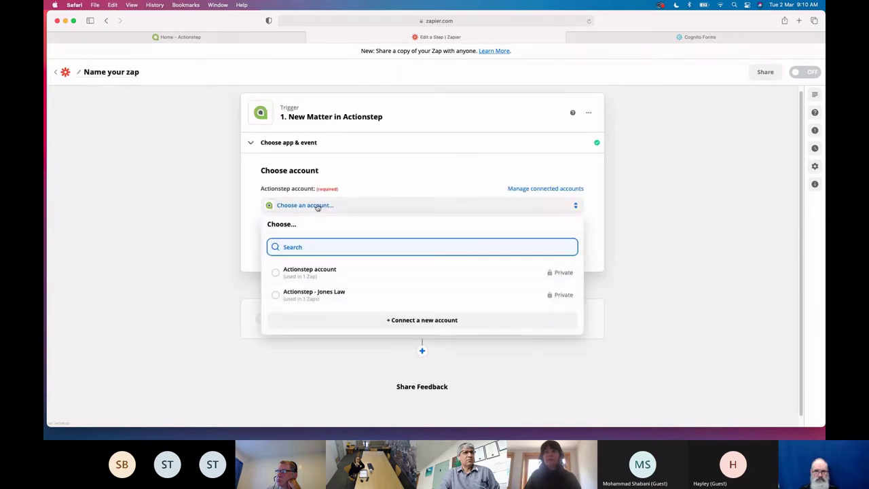
click(305, 298)
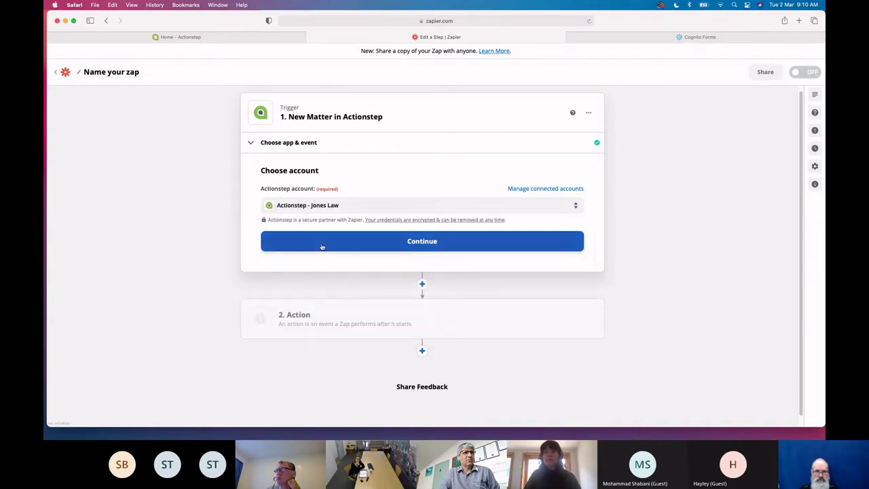
click(320, 247)
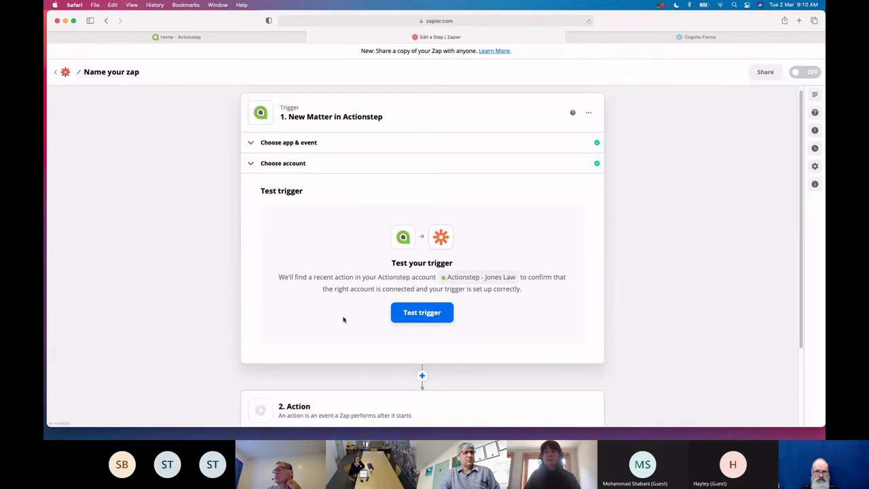
Test the trigger and review the returned sample matter Action C (id 89)
click(411, 313)
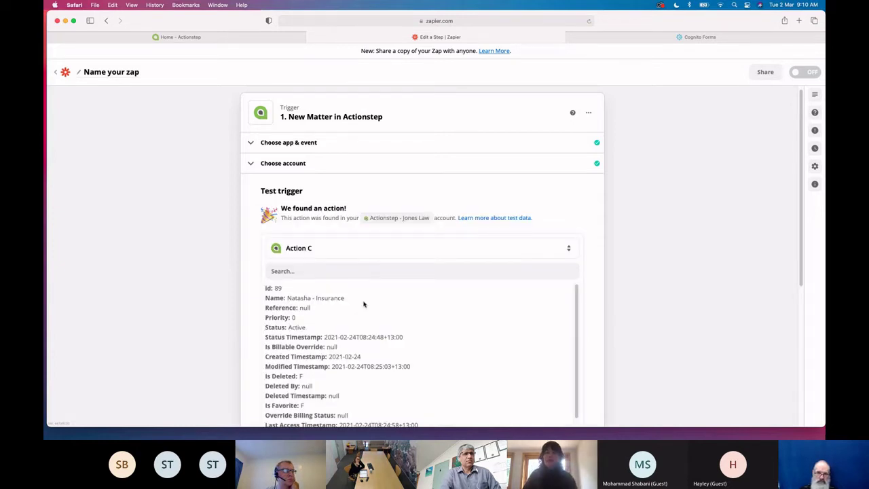
scroll(335, 334, down, 2)
scroll(331, 323, up, 2)
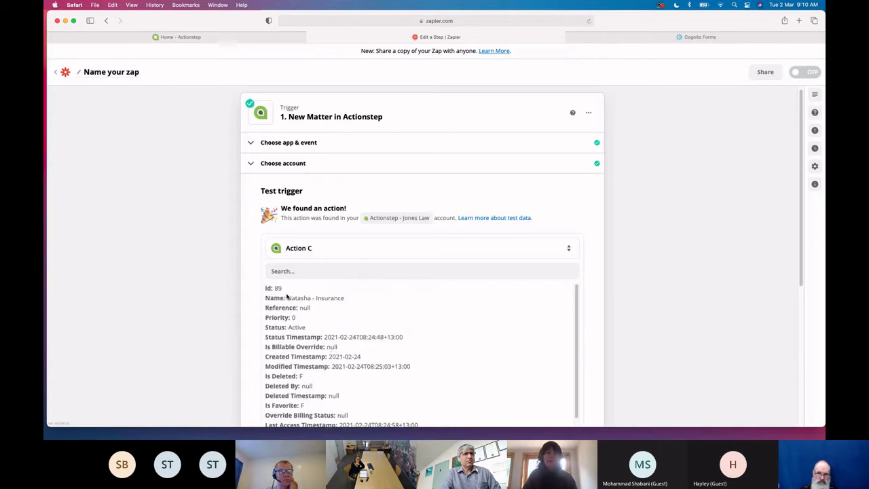
scroll(316, 328, up, 1)
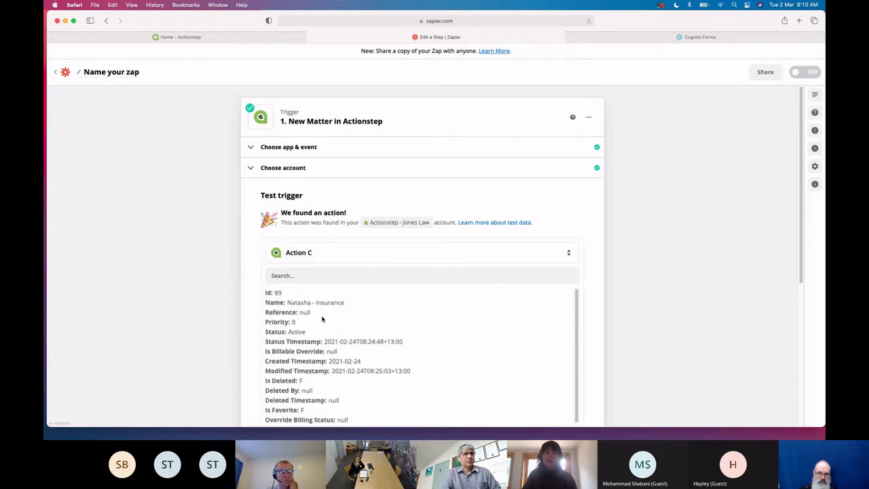
scroll(323, 319, down, 5)
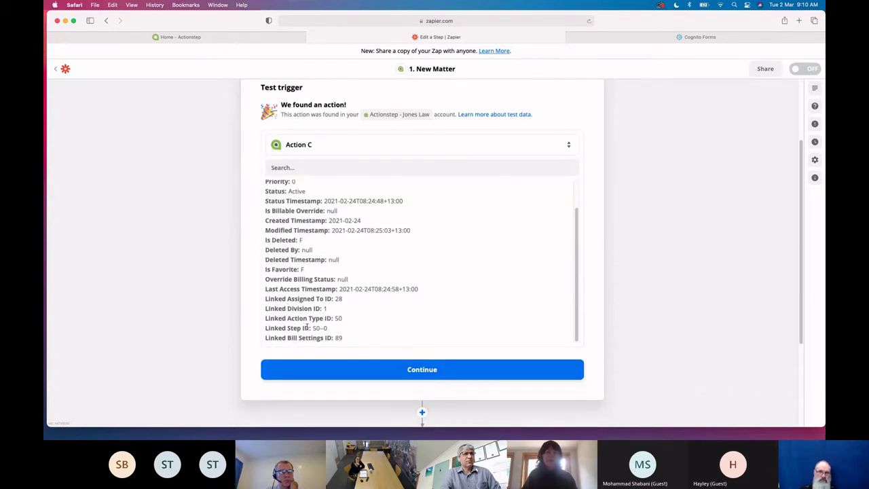
Accept the trigger's sample matter and choose Actionstep as the app for step 2
click(365, 370)
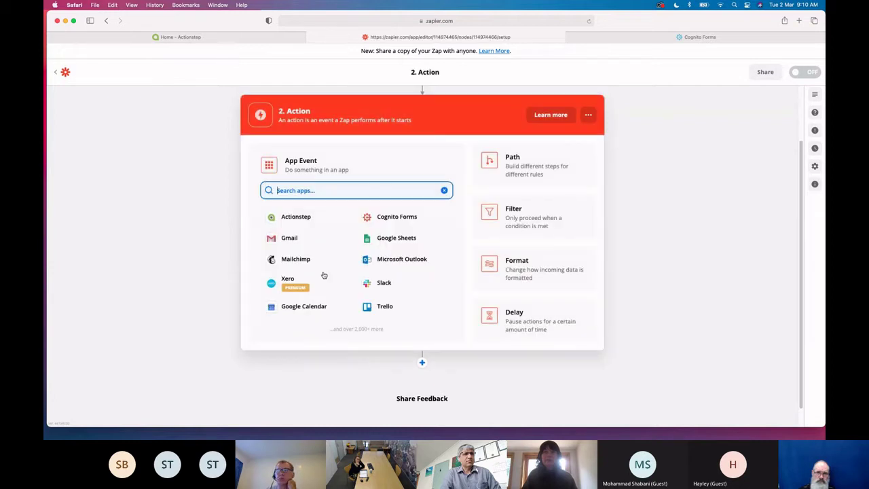
scroll(326, 200, up, 2)
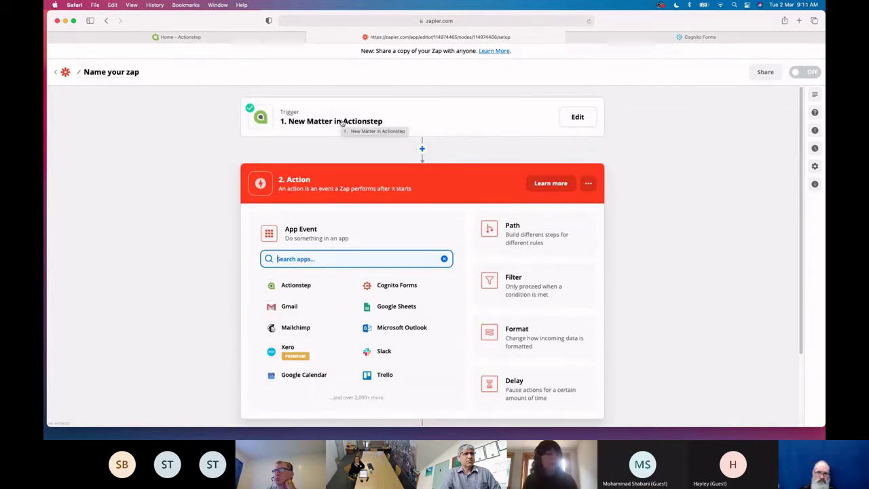
click(297, 288)
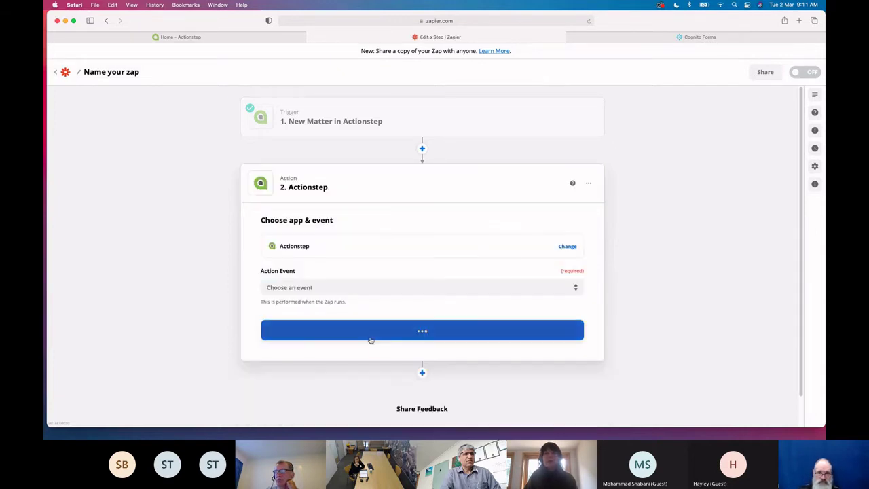
click(345, 288)
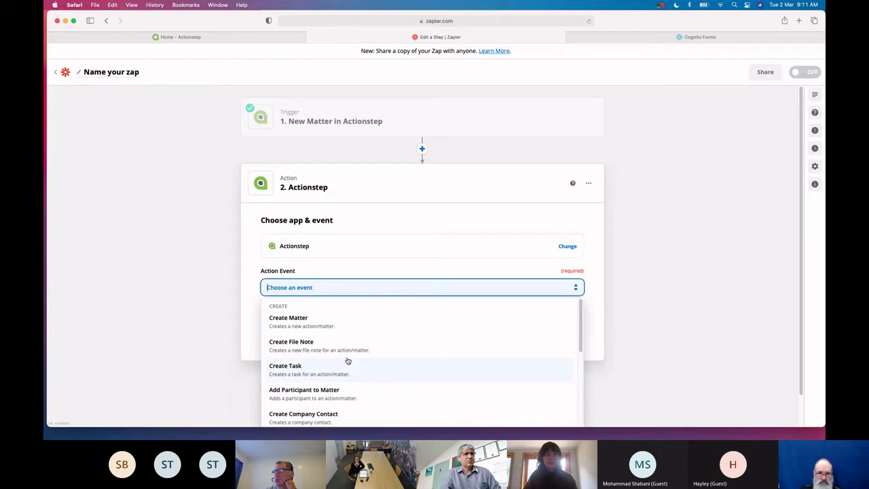
scroll(668, 351, down, 1)
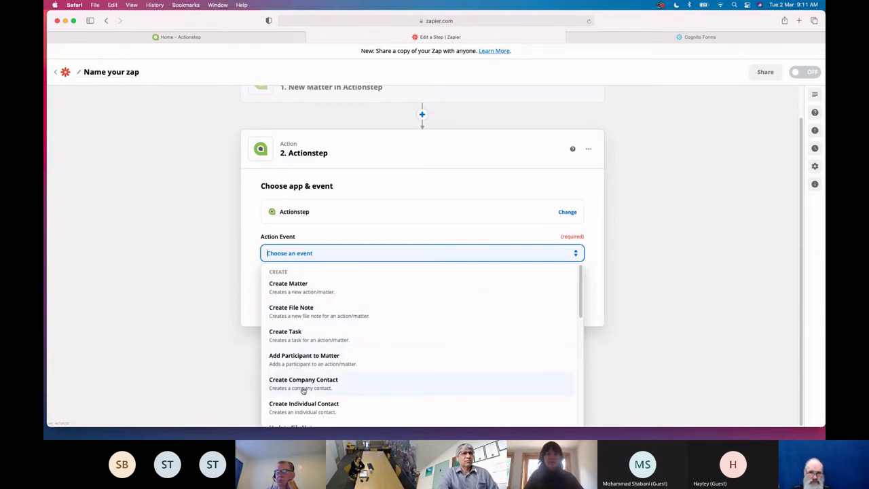
scroll(303, 411, down, 2)
scroll(314, 357, down, 2)
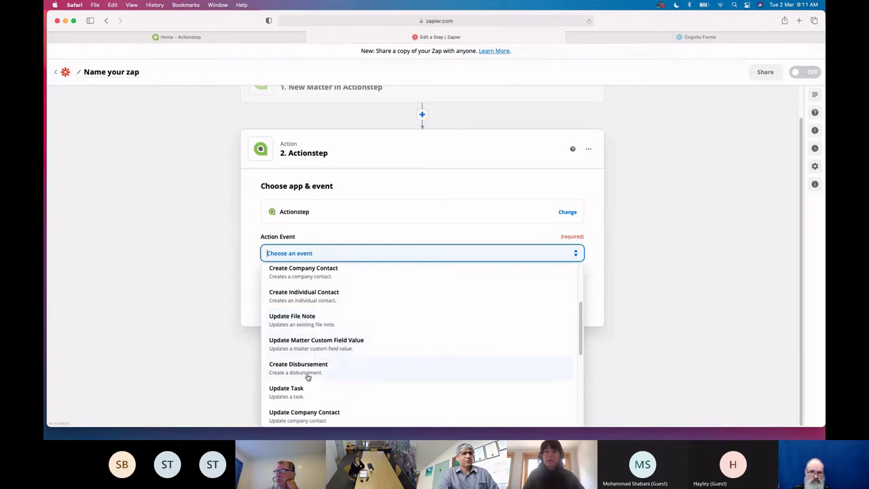
scroll(308, 375, down, 1)
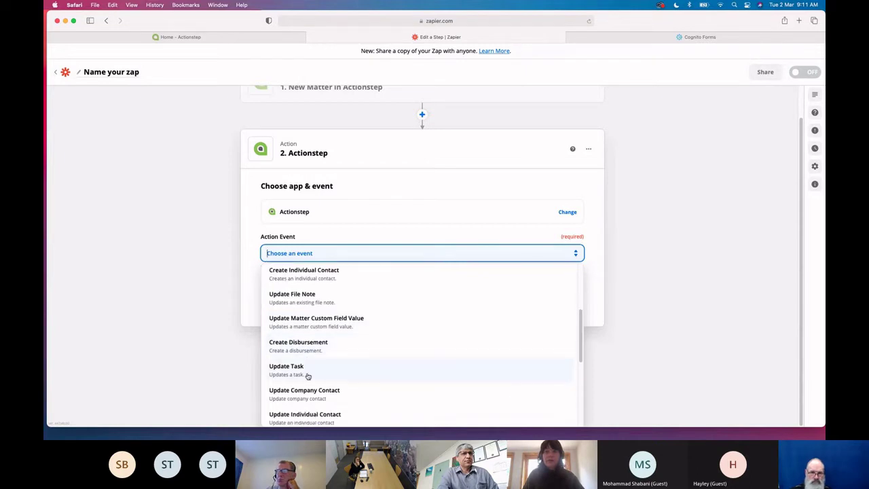
scroll(307, 376, down, 2)
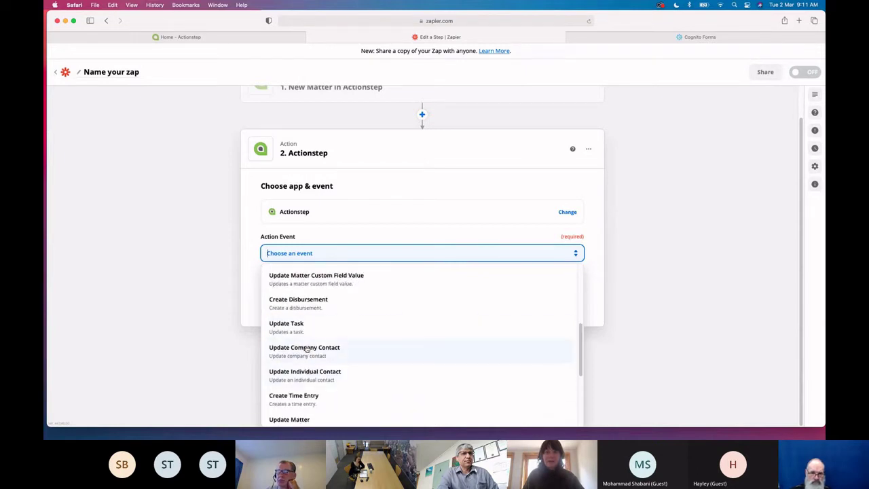
scroll(302, 378, down, 5)
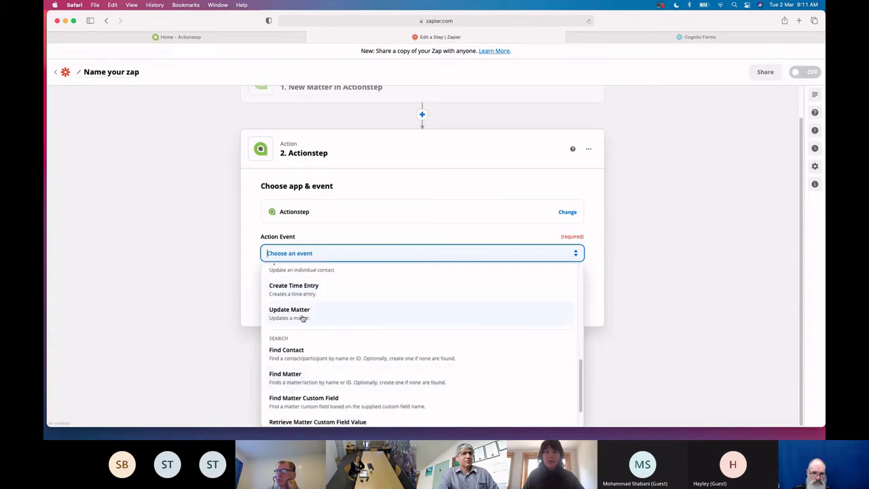
scroll(292, 382, down, 2)
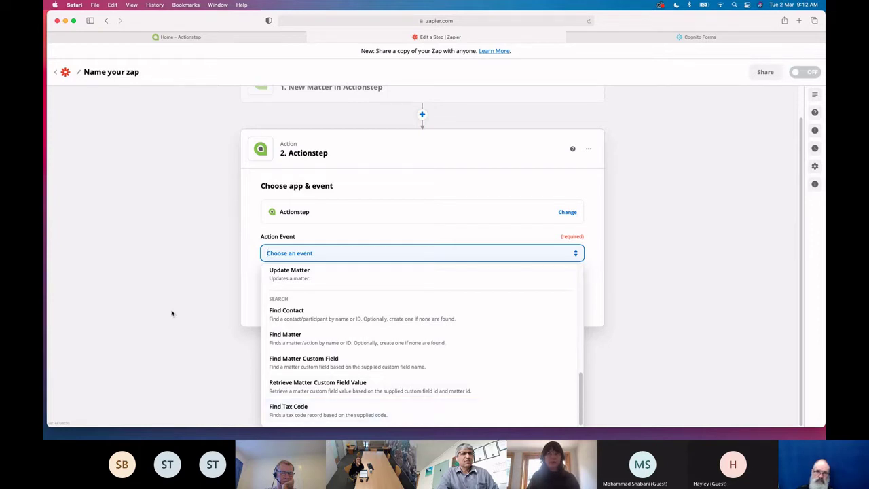
scroll(326, 343, up, 10)
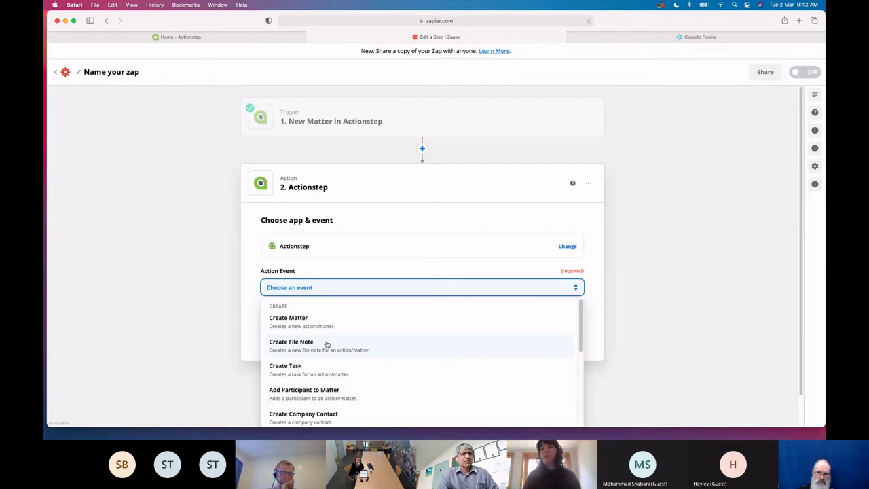
click(203, 314)
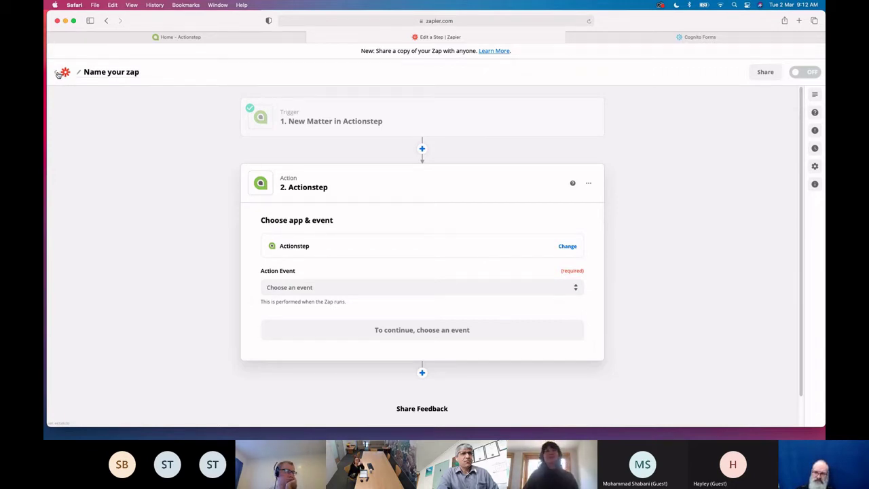
click(59, 74)
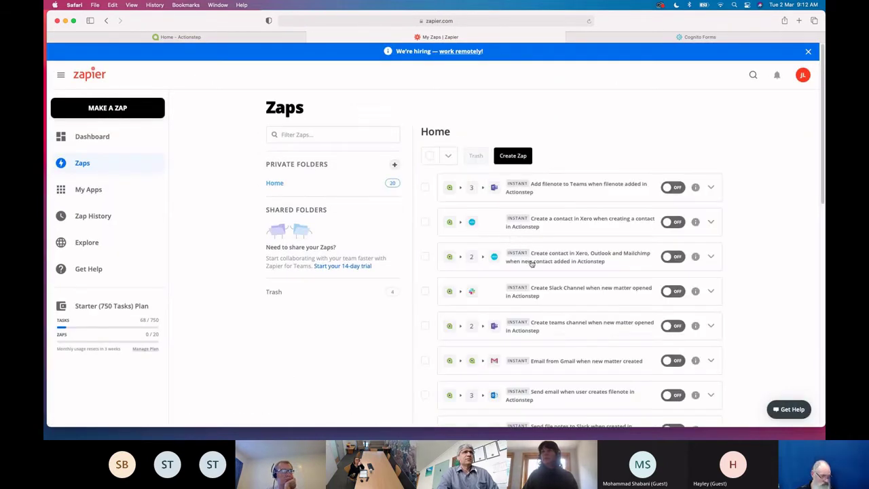
Open the 'Send email when user creates filenote in Actionstep' zap from My Zaps
scroll(624, 357, down, 3)
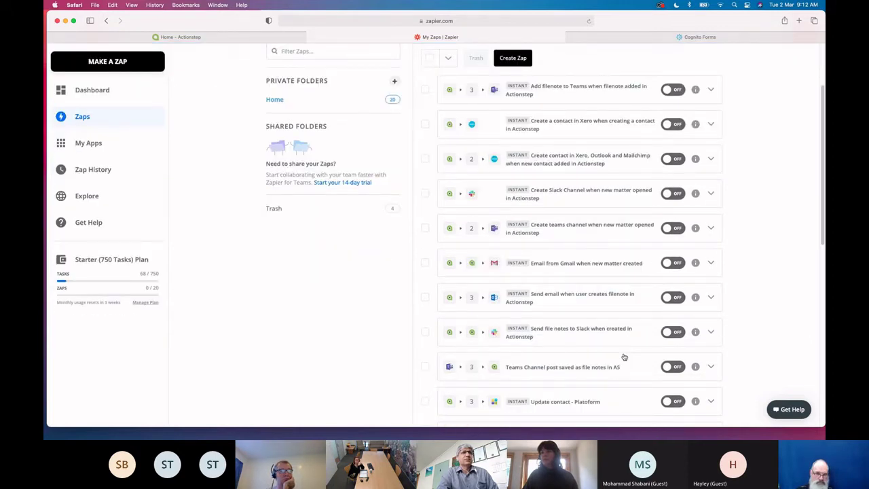
click(563, 299)
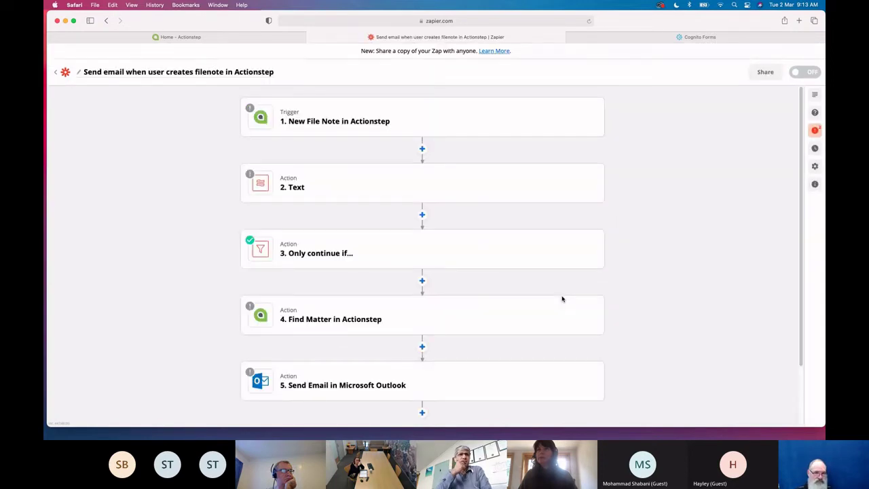
Connect the New File Note trigger to the firm's Actionstep account and test it, accepting File Note C (id 1420)
click(322, 121)
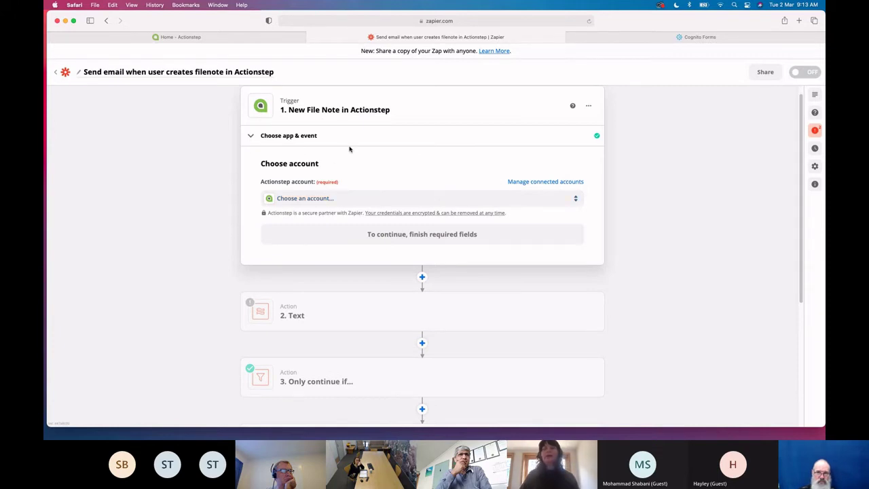
click(332, 199)
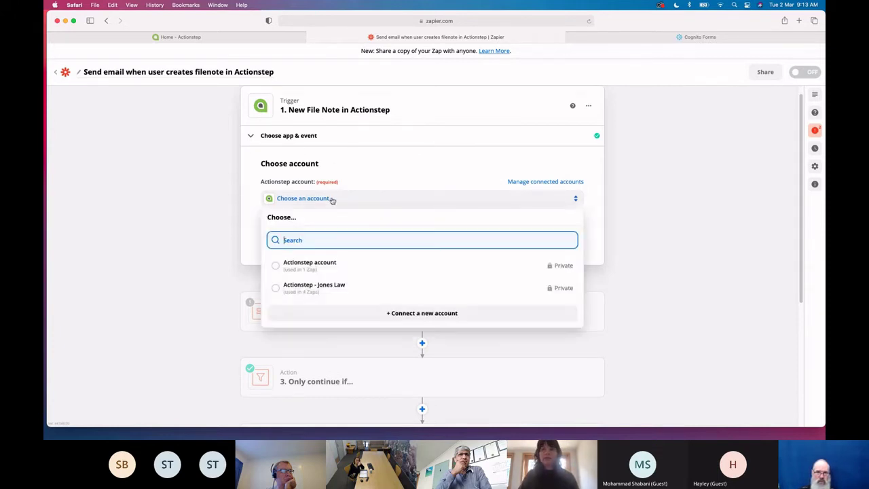
click(333, 288)
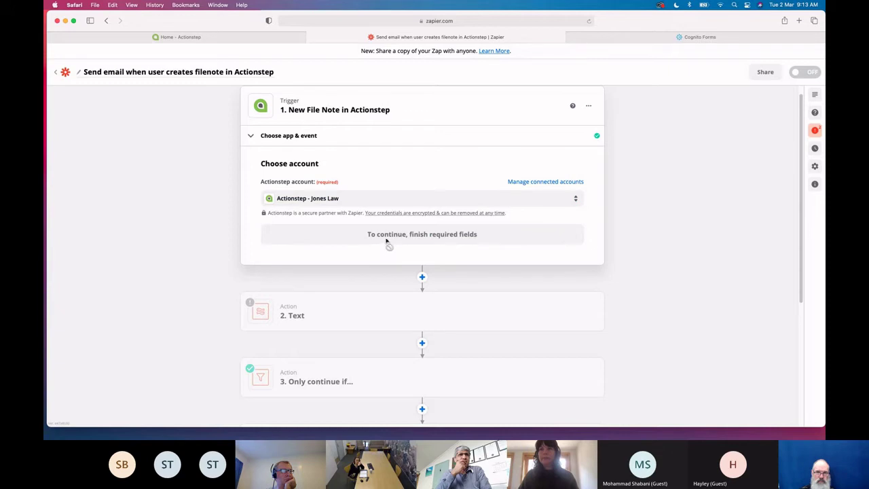
click(413, 305)
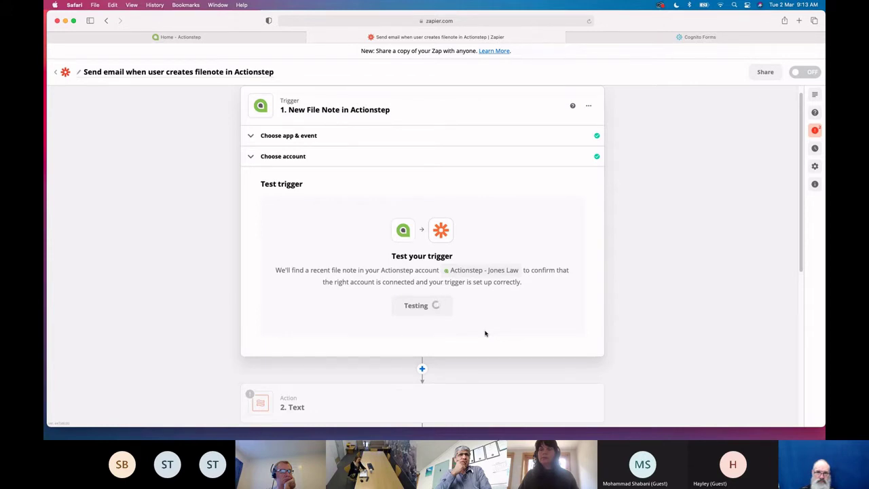
scroll(408, 312, down, 2)
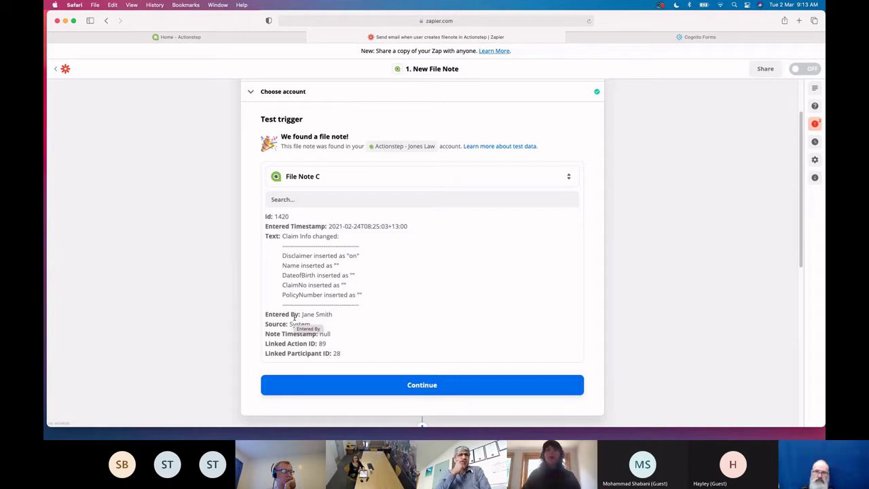
scroll(433, 317, up, 2)
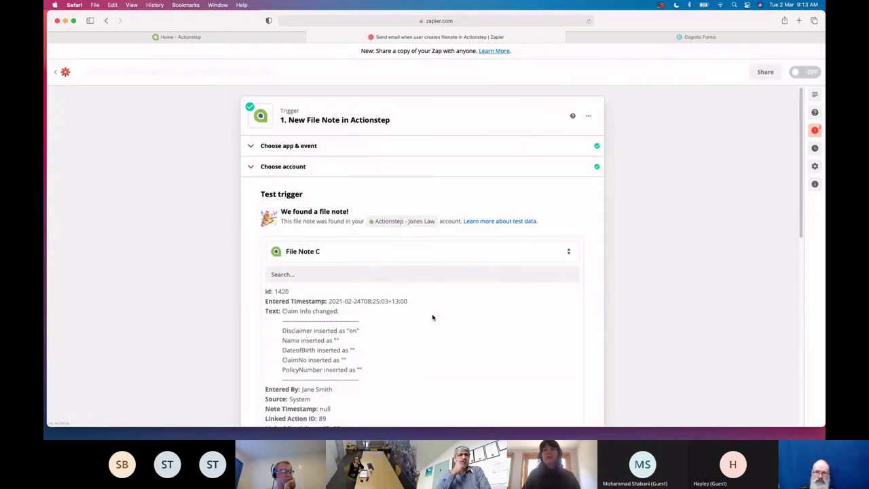
scroll(417, 328, down, 4)
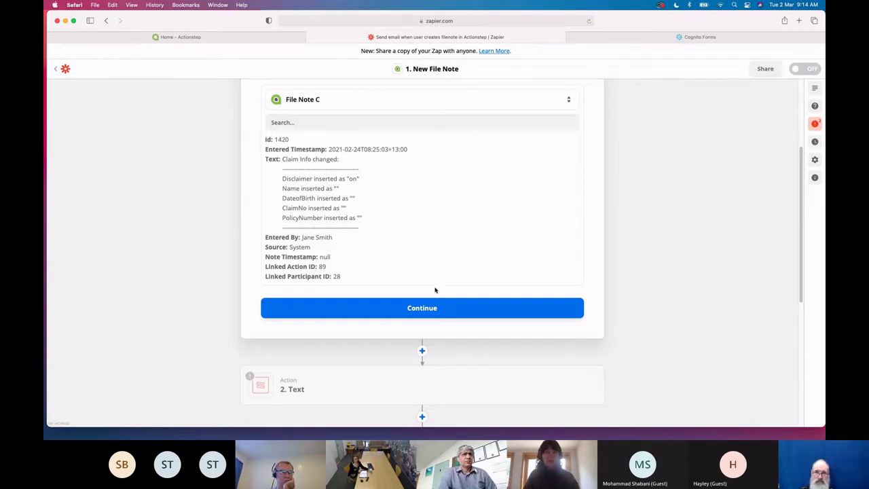
click(432, 309)
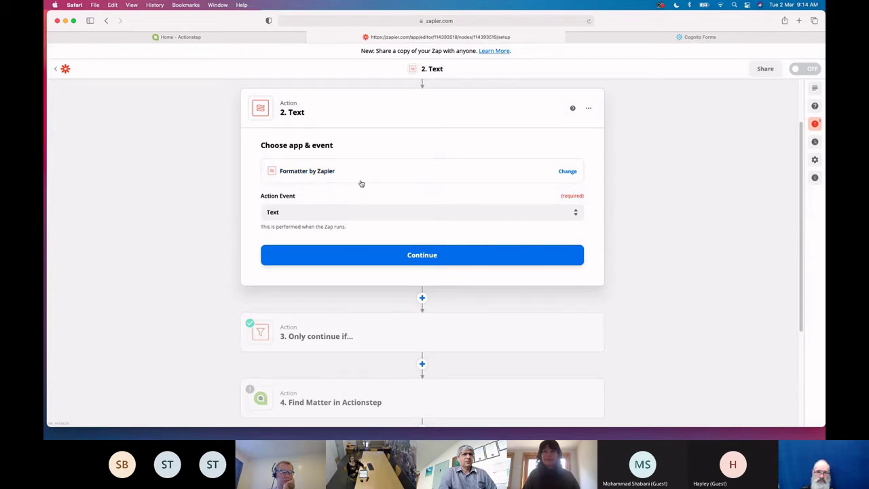
Keep step 2's Formatter Text event and its Remove HTML Tags setup
click(382, 262)
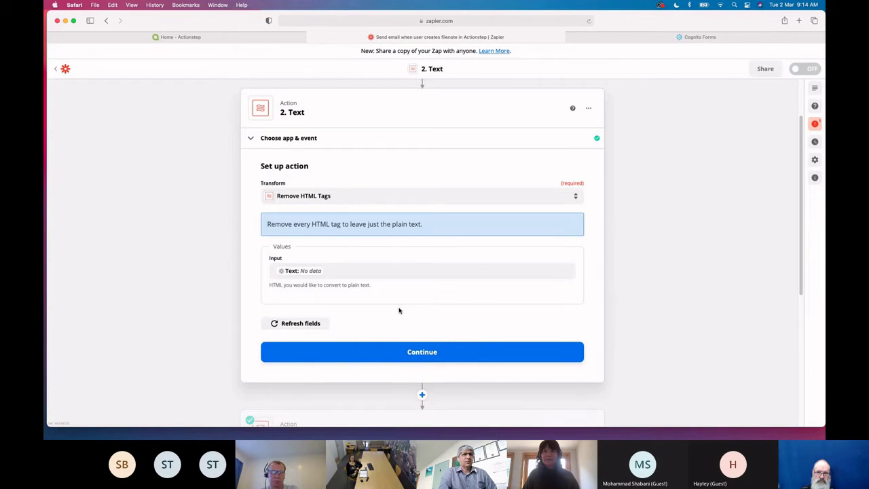
scroll(399, 310, down, 3)
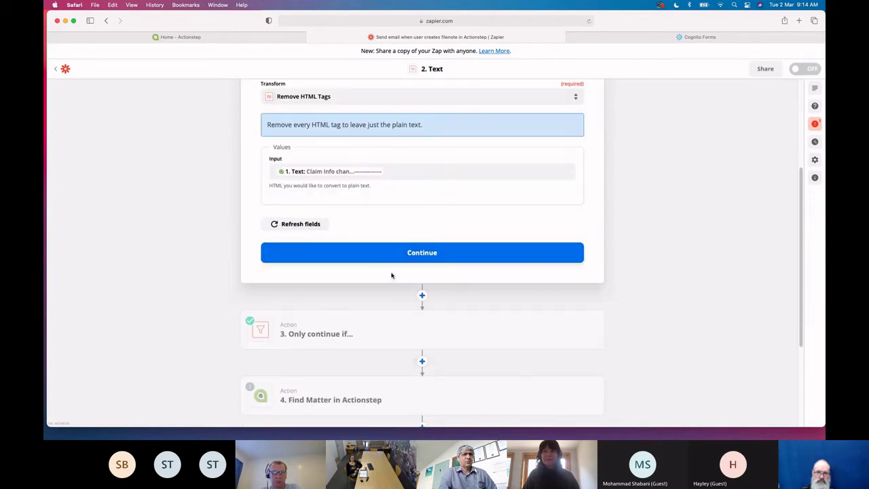
click(386, 262)
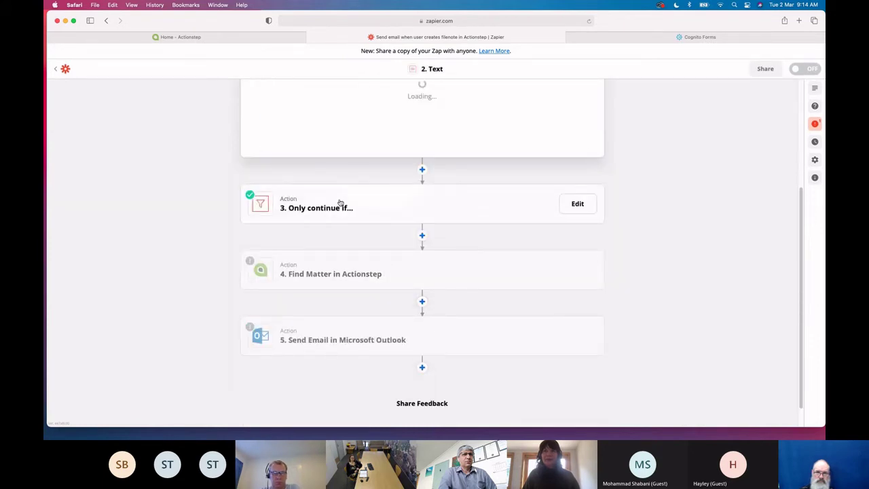
Expand step 3's filter setup to view its rule: Source does not contain System
click(366, 337)
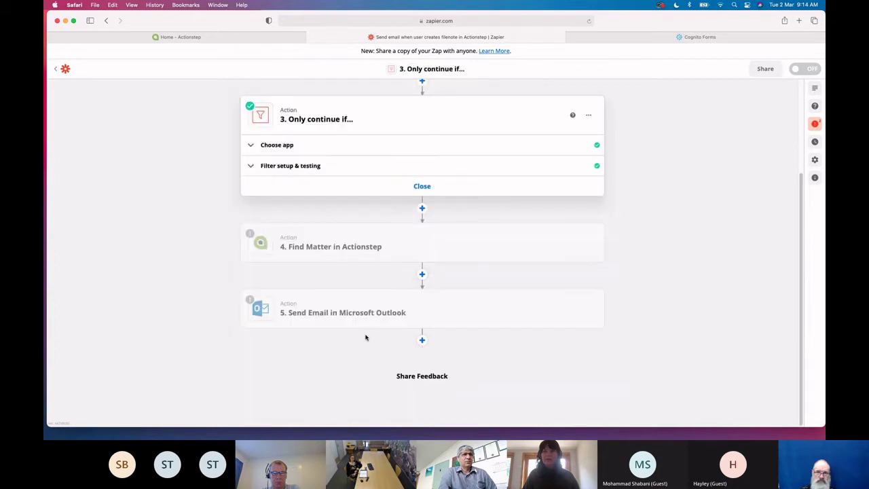
click(317, 167)
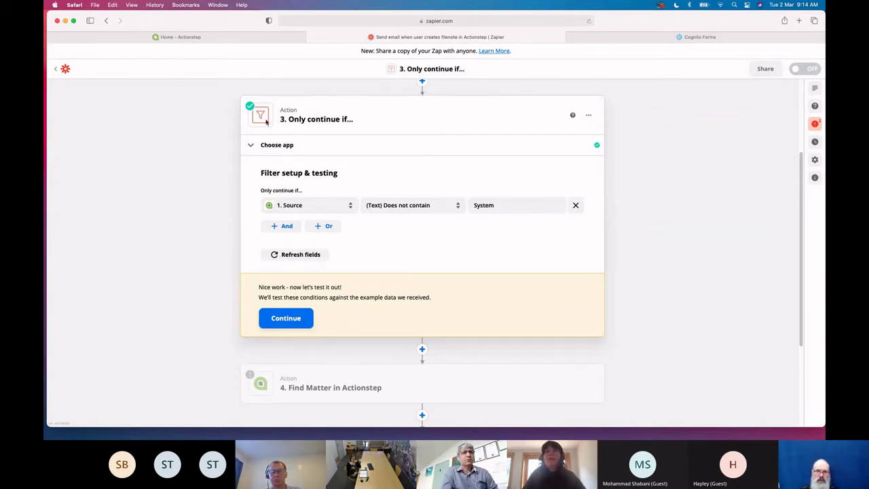
scroll(409, 138, up, 2)
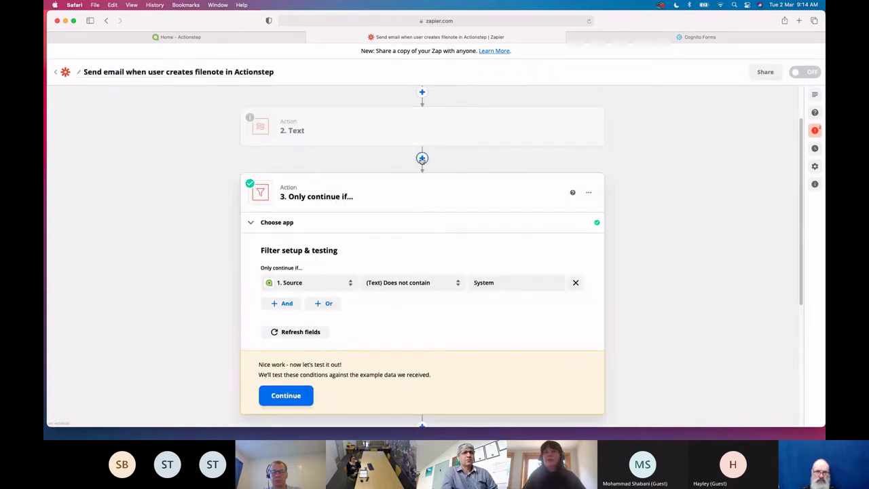
Insert a new Filter step right after '2. Text', ahead of the existing Source filter
click(422, 158)
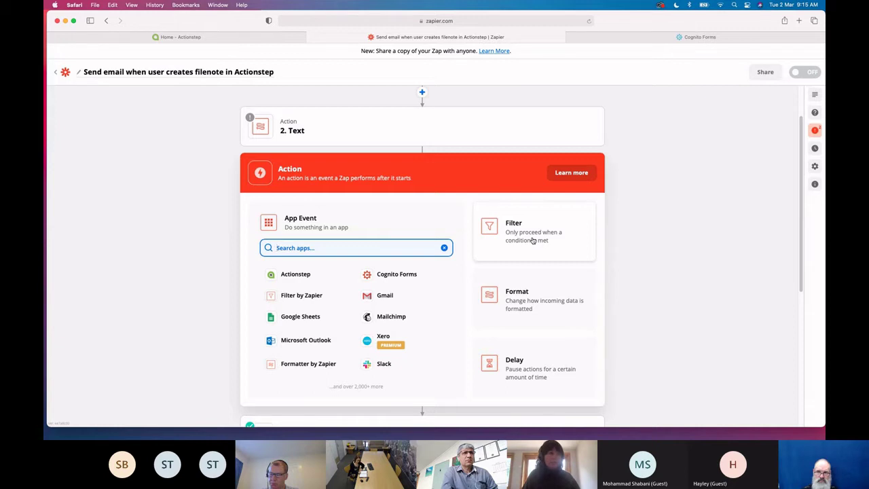
click(526, 234)
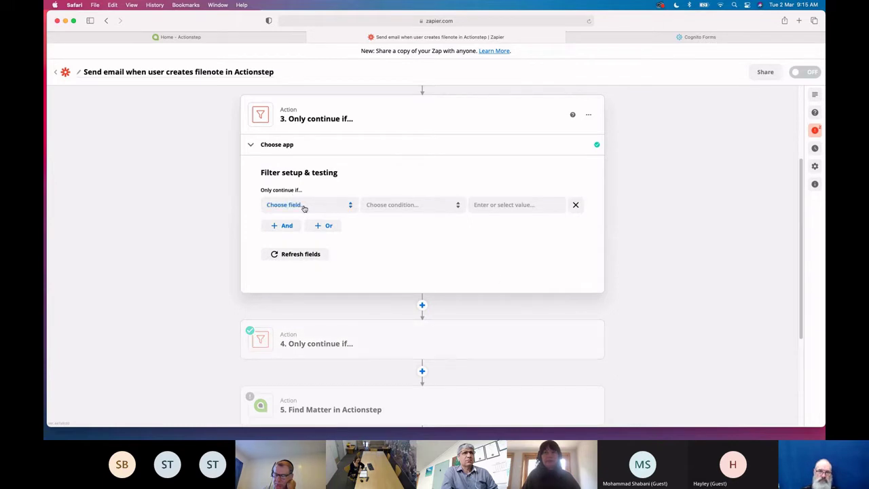
Make the new filter continue only when 1. Source does not contain 'system', and test it
click(304, 206)
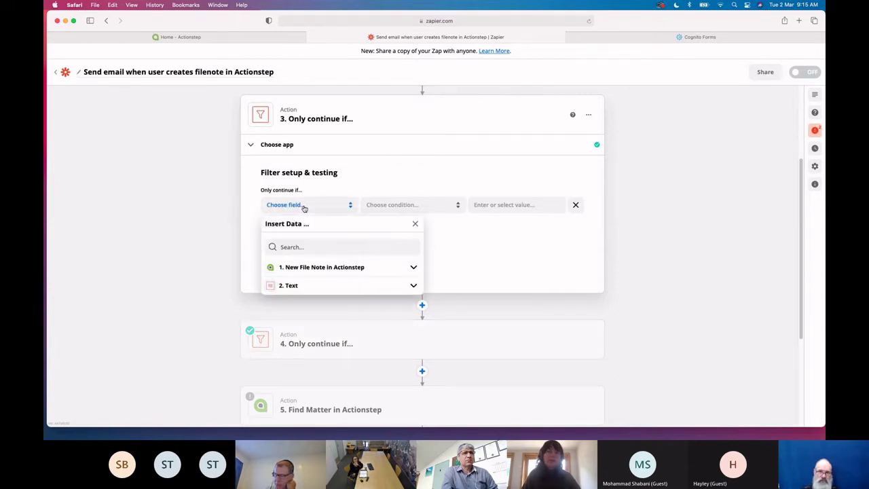
click(321, 273)
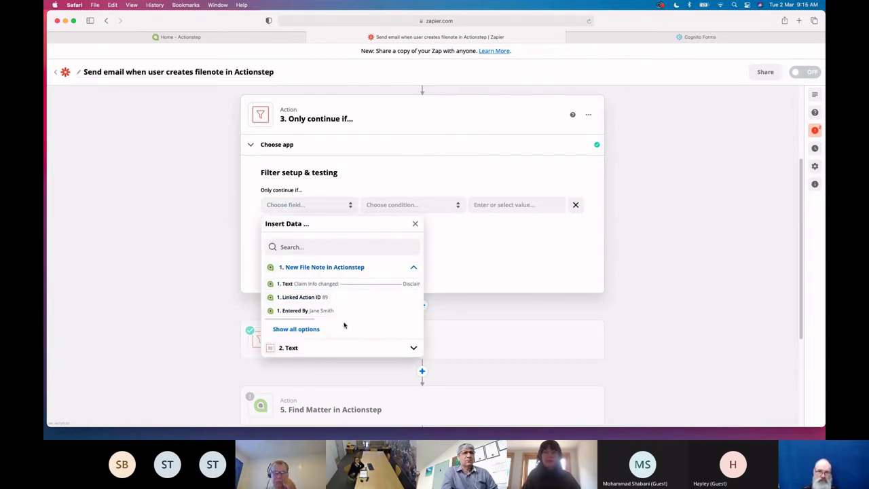
click(309, 320)
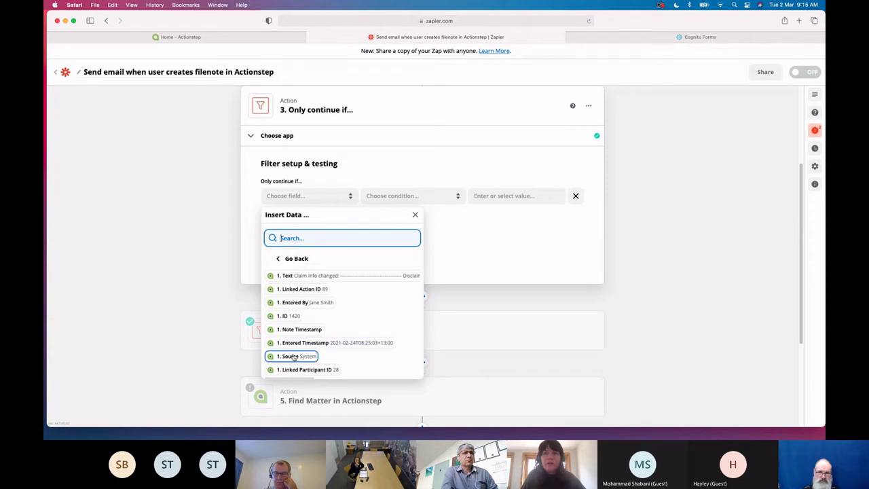
click(296, 356)
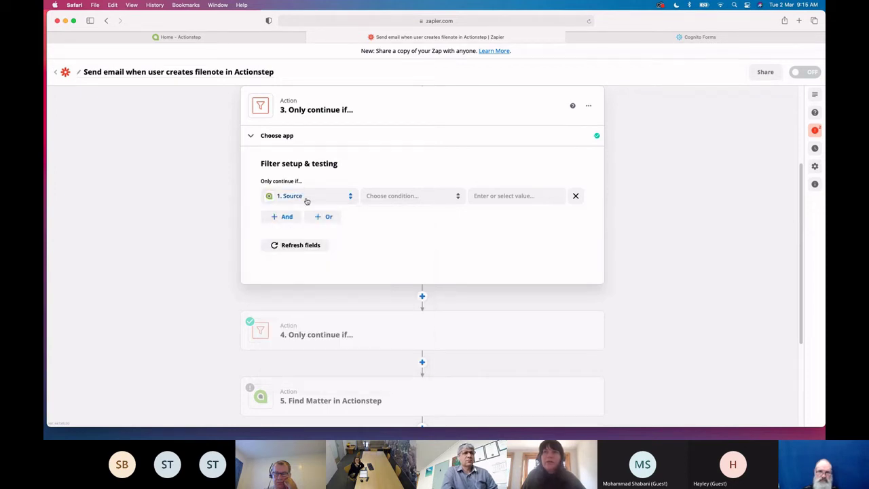
click(504, 196)
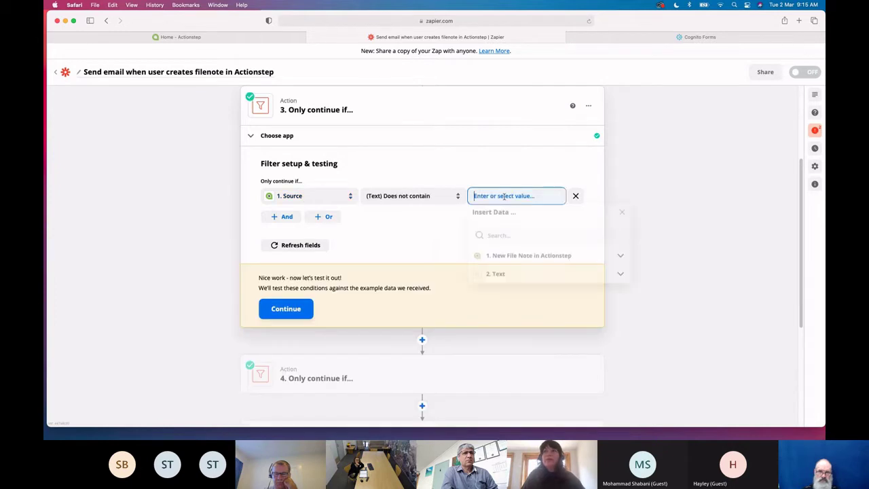
text(system)
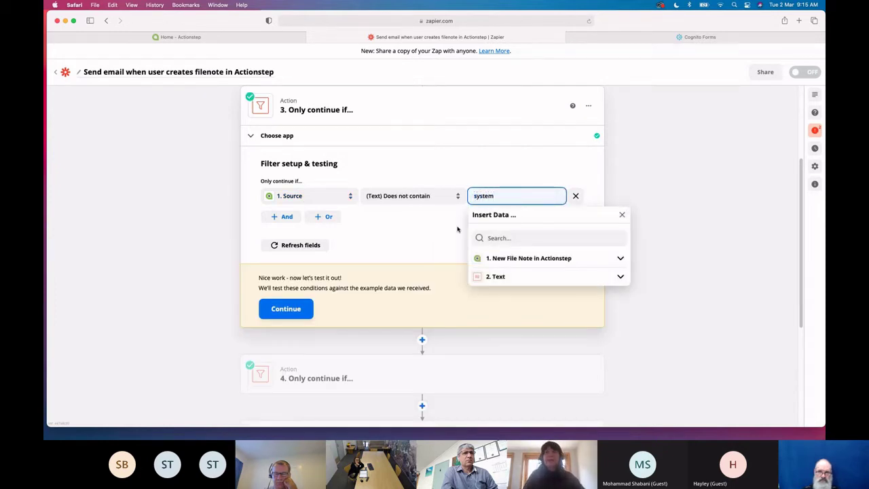
click(415, 237)
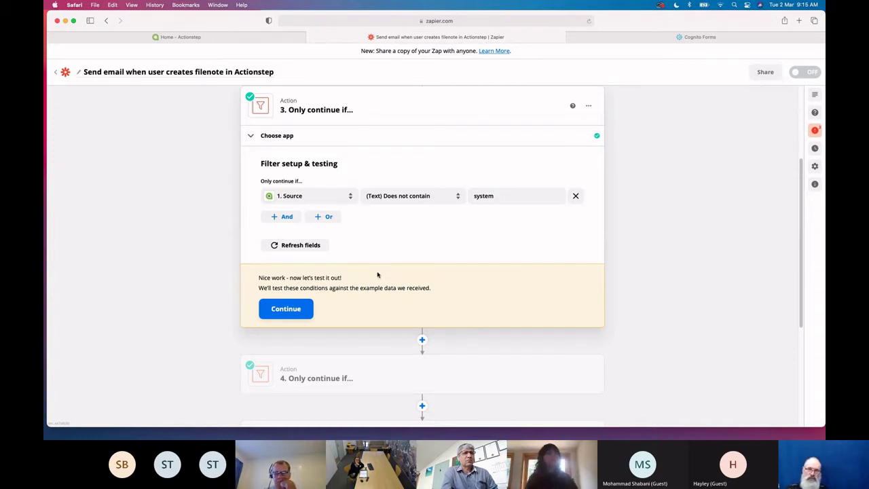
click(286, 308)
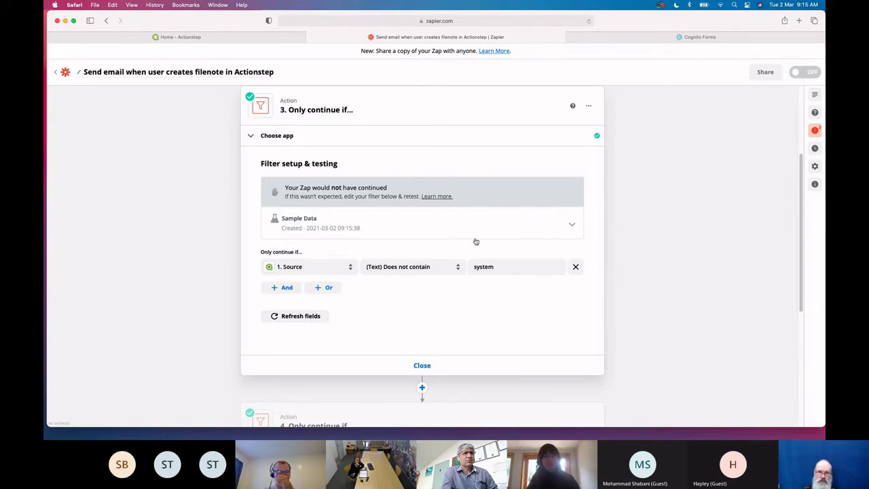
Open step 5, Find Matter in Actionstep
scroll(429, 365, down, 5)
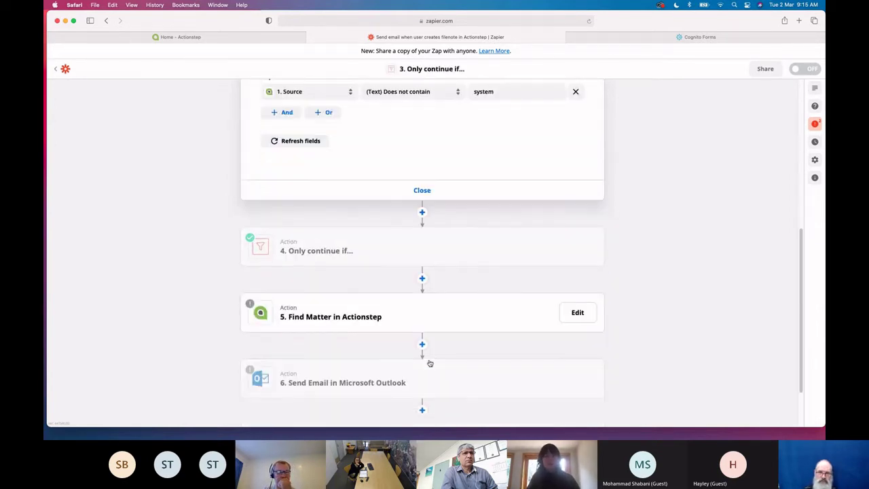
scroll(401, 329, down, 1)
click(359, 279)
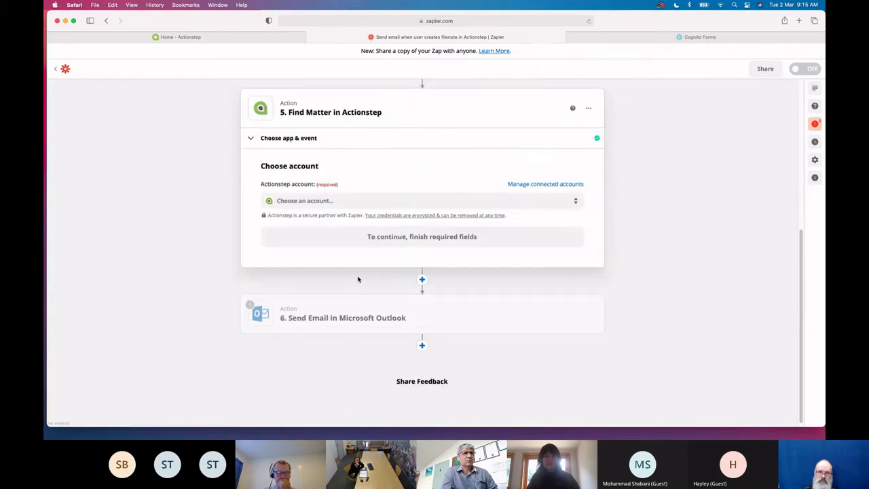
Connect Find Matter to the firm's Actionstep account and clear the old Search Value
click(322, 210)
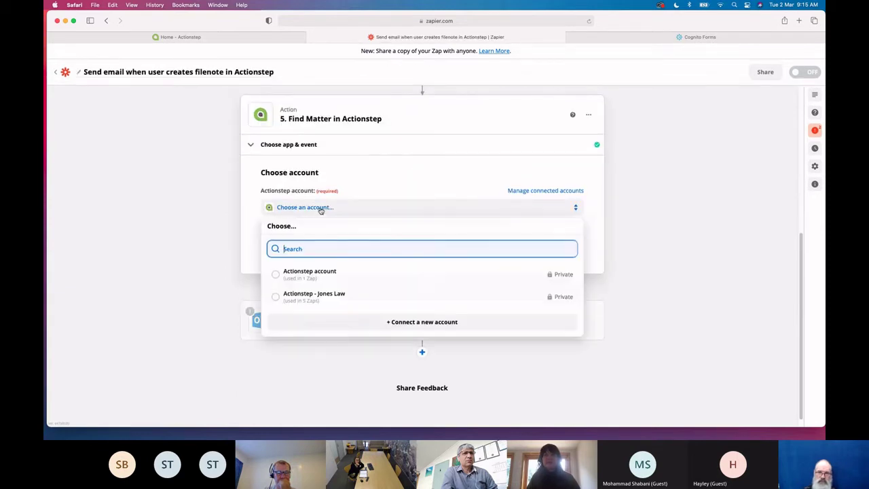
click(337, 298)
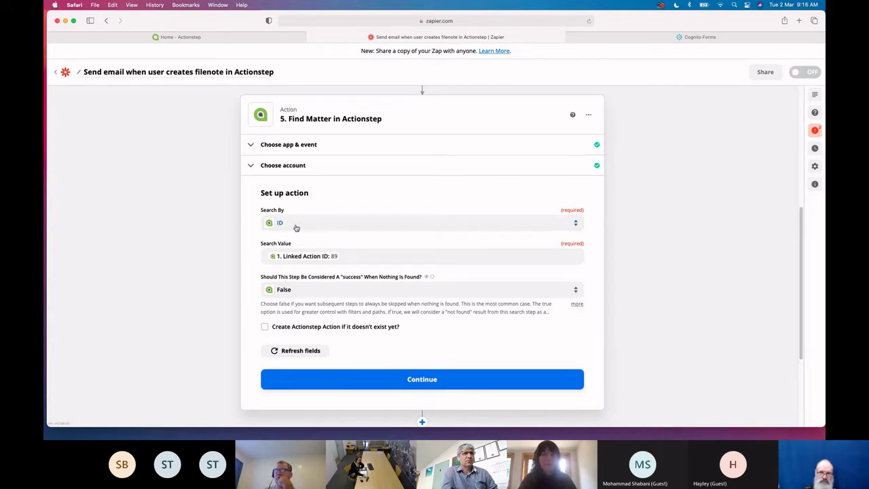
click(351, 255)
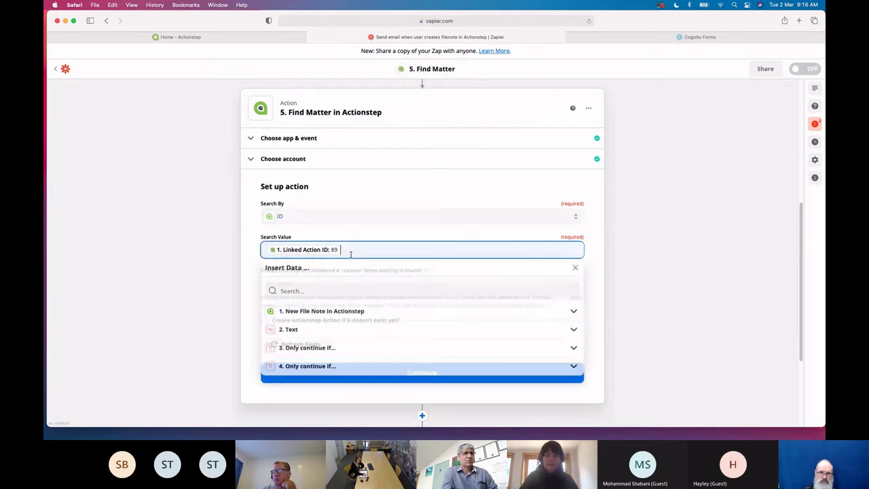
key(BackSpace)
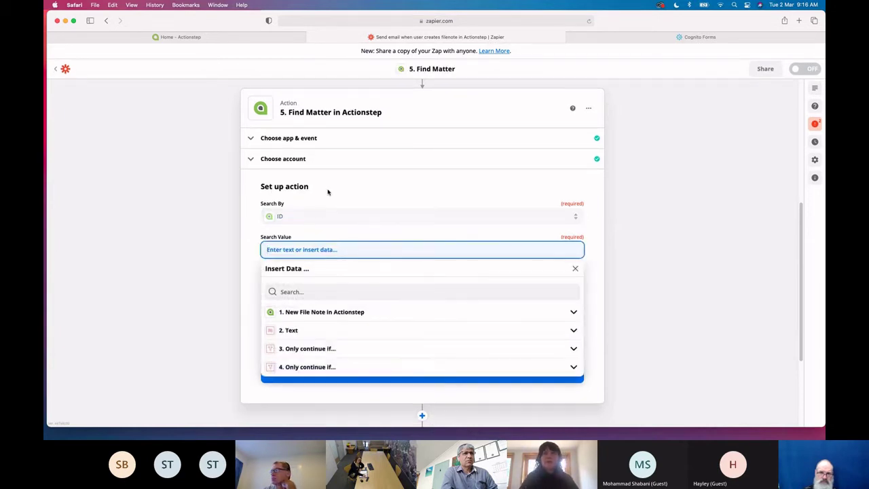
click(328, 192)
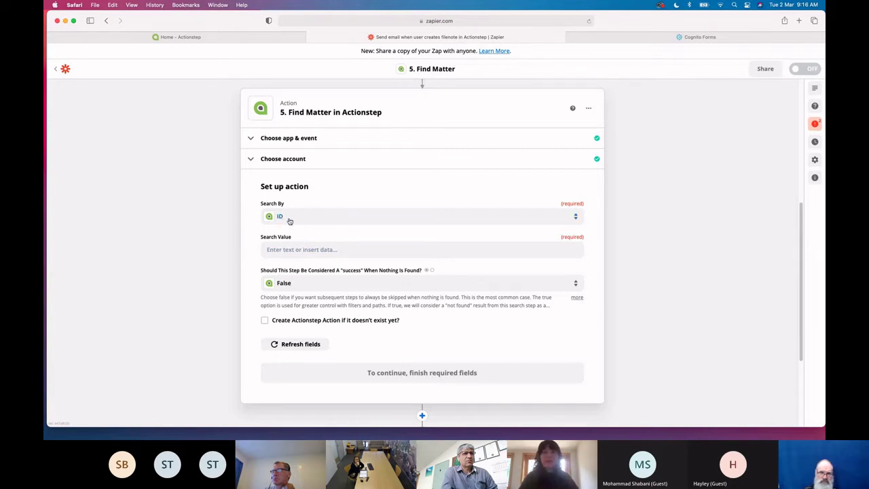
Set Search Value to the trigger's '1. Linked Action ID' and continue to testing
click(294, 250)
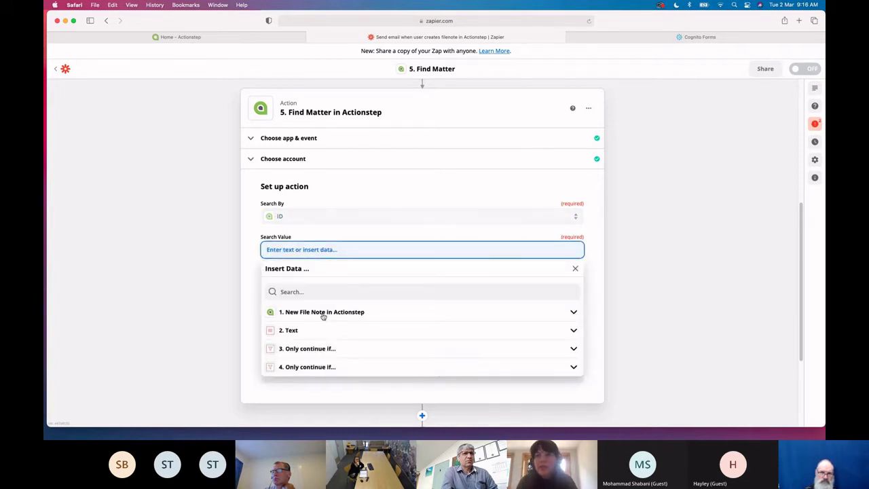
click(331, 312)
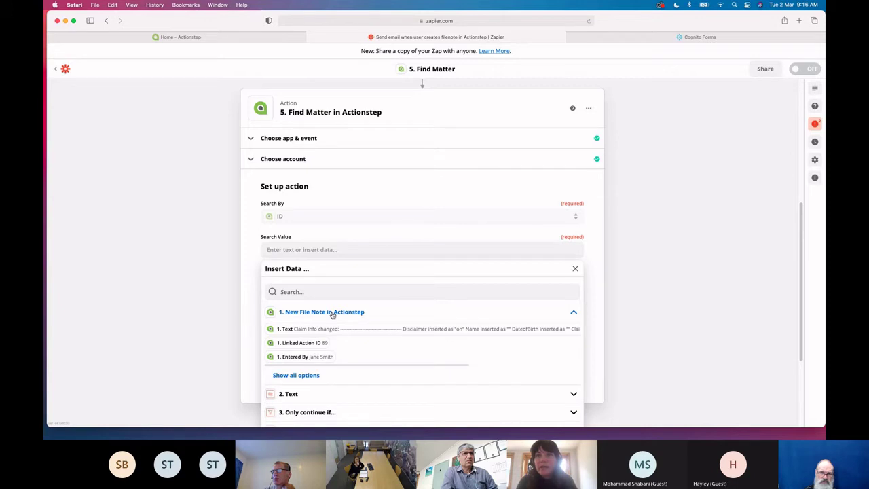
click(305, 379)
scroll(374, 382, down, 2)
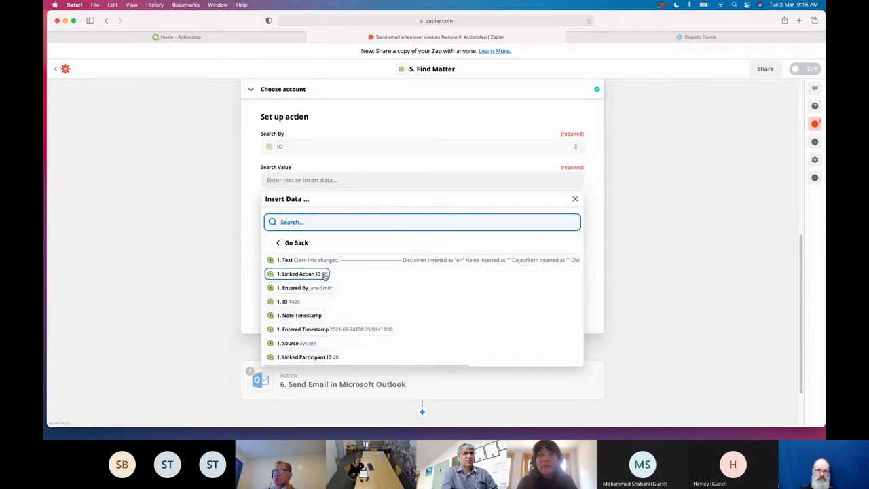
click(309, 274)
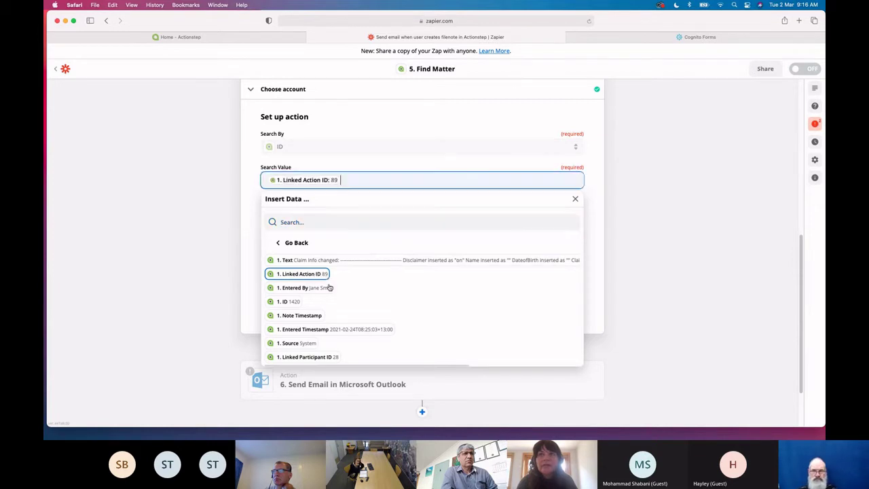
click(246, 292)
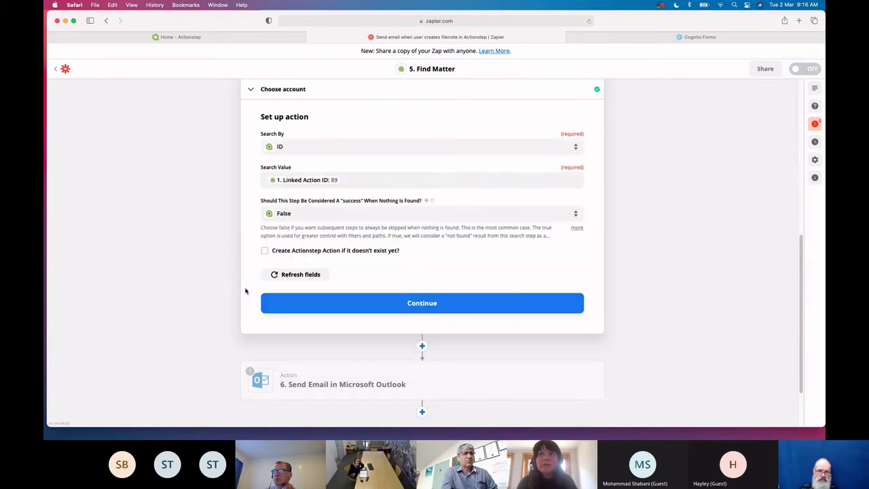
click(363, 305)
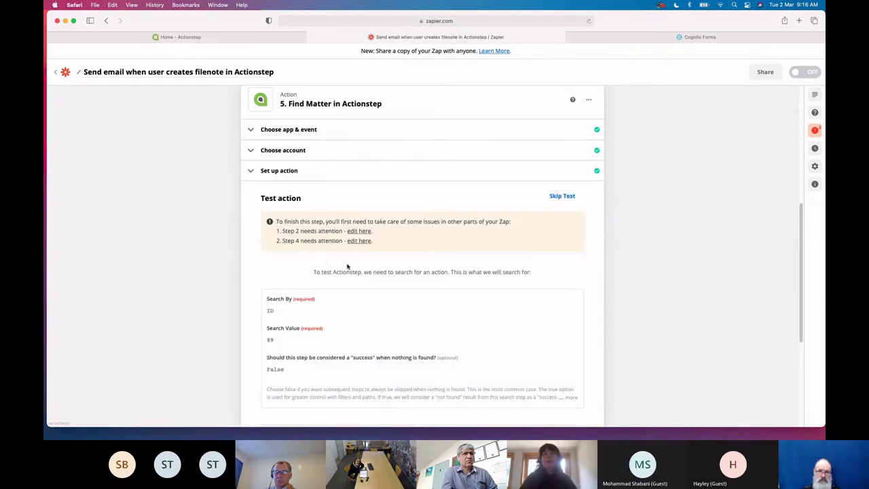
scroll(371, 318, down, 2)
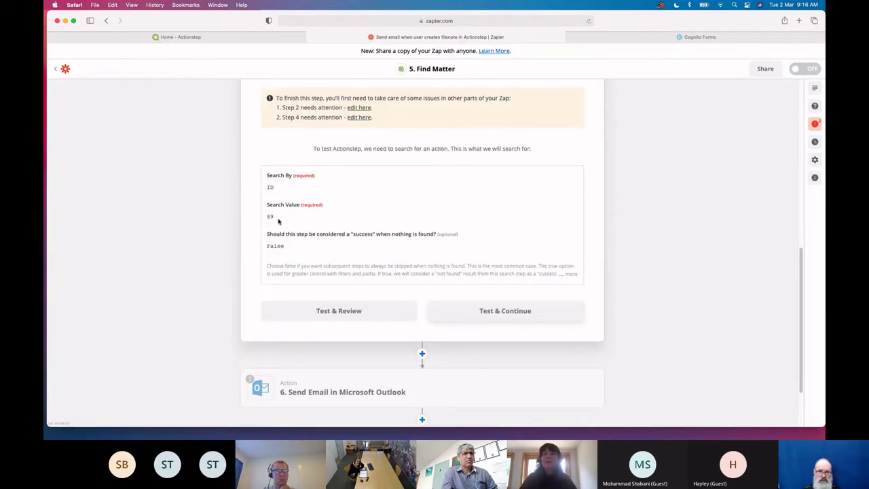
scroll(279, 221, up, 1)
scroll(278, 222, down, 1)
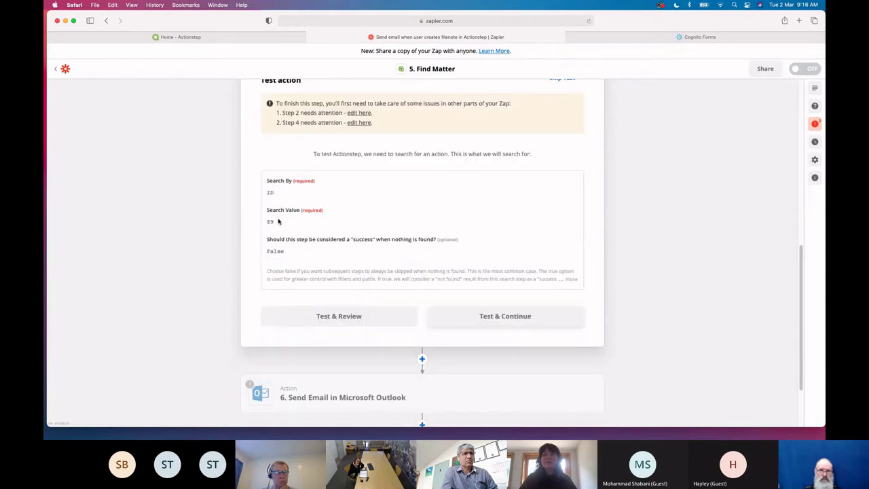
scroll(277, 221, down, 2)
scroll(299, 264, up, 3)
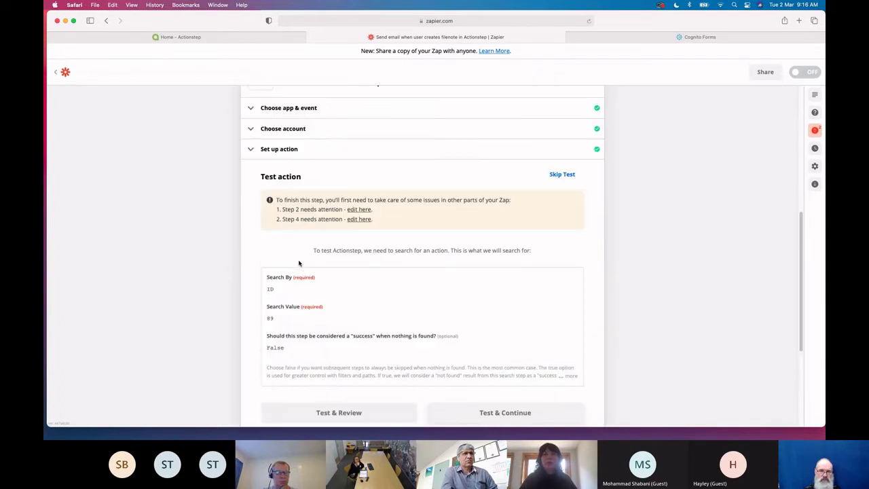
scroll(299, 264, up, 4)
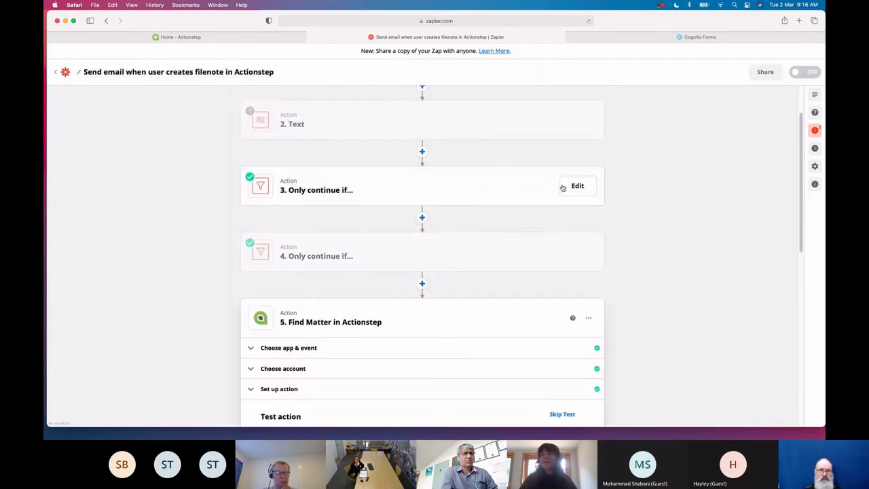
mouse_move(558, 248)
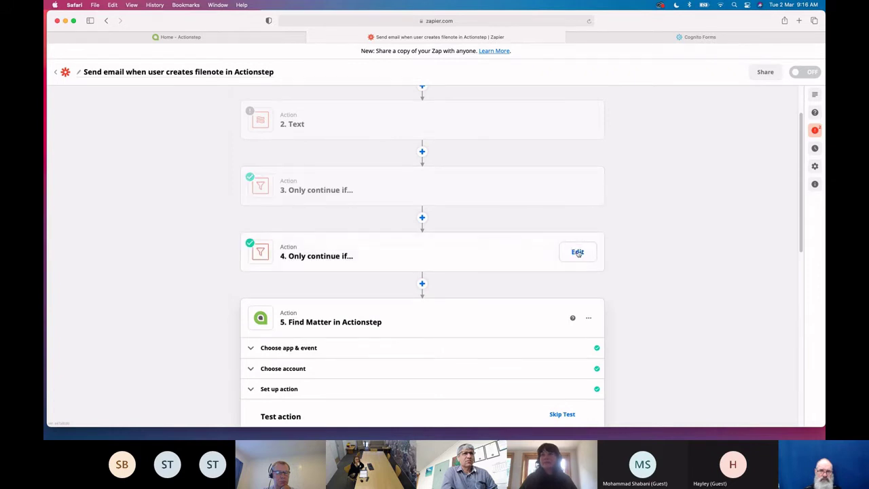
scroll(578, 252, up, 1)
Delete the Text step from the zap
click(576, 181)
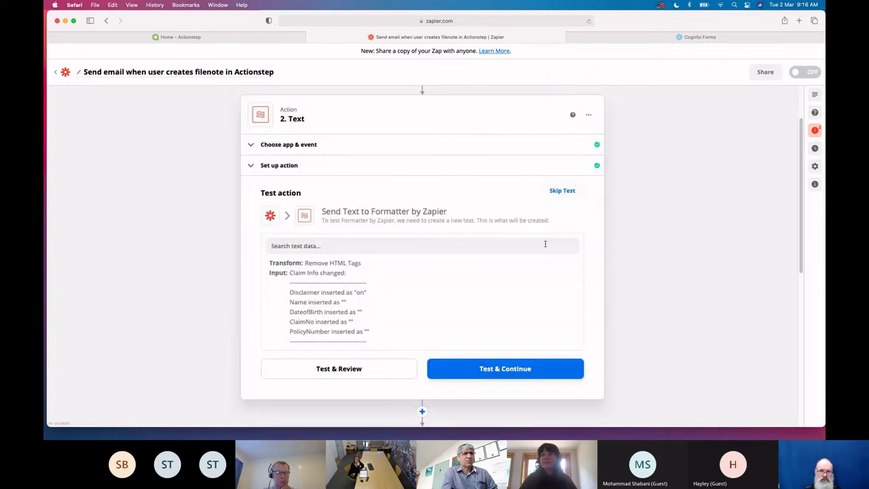
click(588, 115)
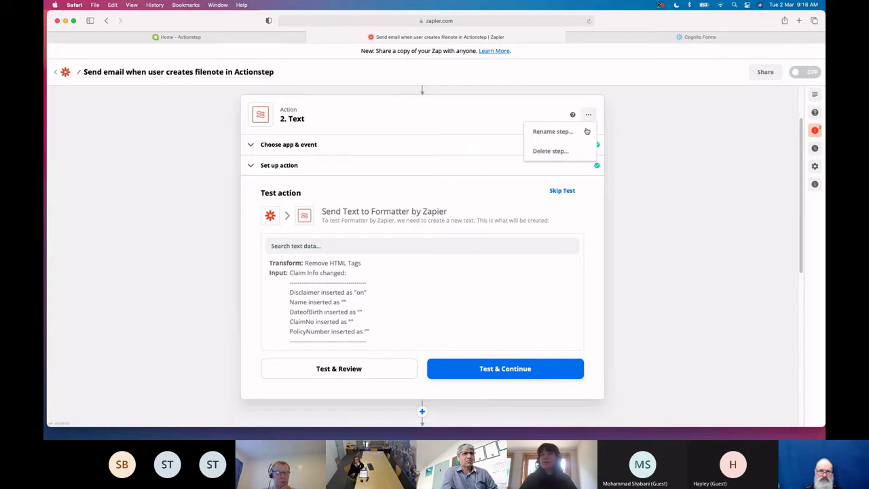
click(571, 154)
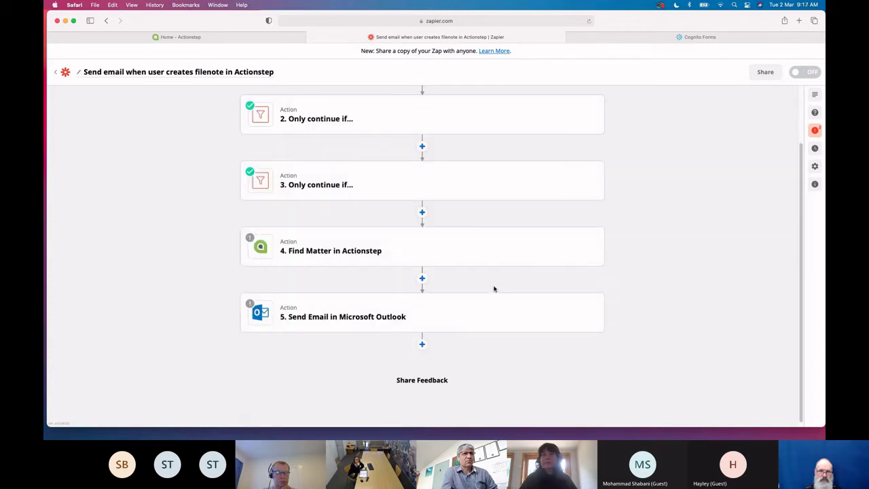
Open the Find Matter step and start its test
click(356, 252)
scroll(382, 317, down, 3)
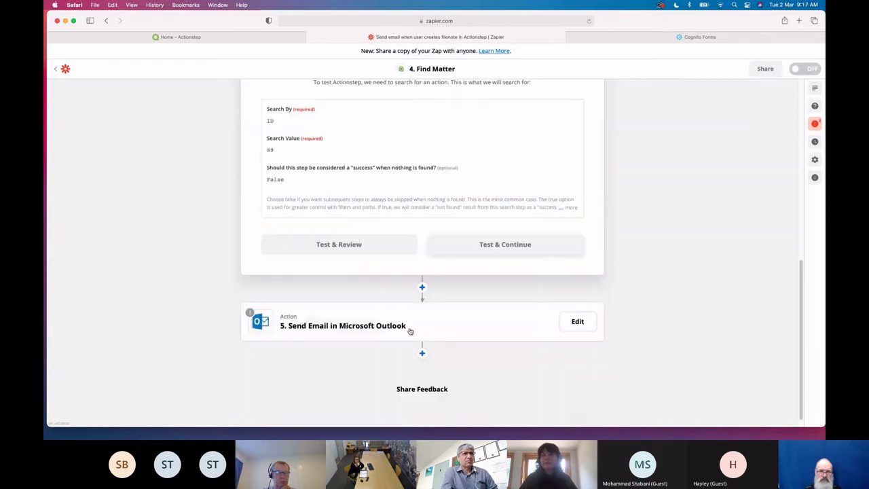
click(486, 245)
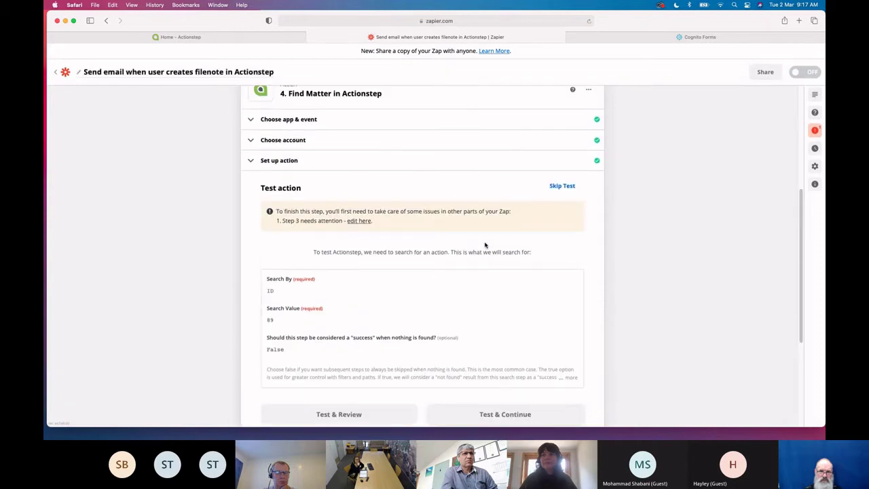
scroll(485, 245, up, 2)
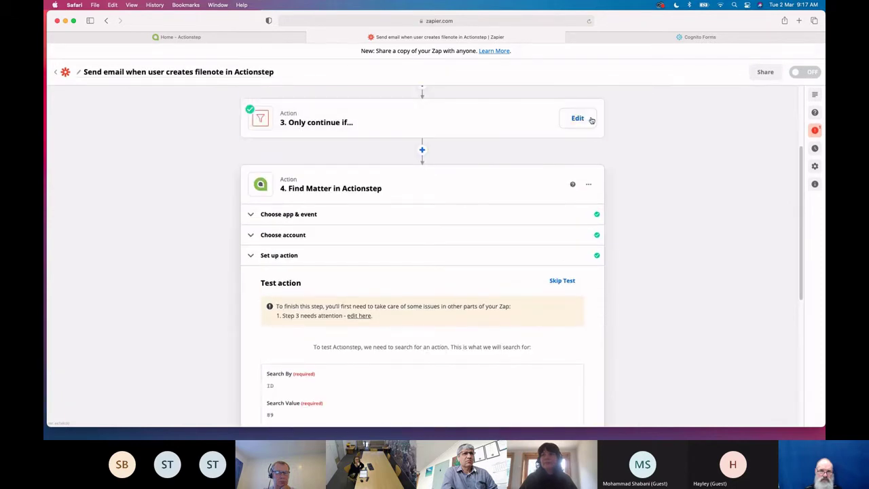
Delete the second filter step, then run the Find Matter test search
click(593, 123)
click(589, 117)
click(569, 152)
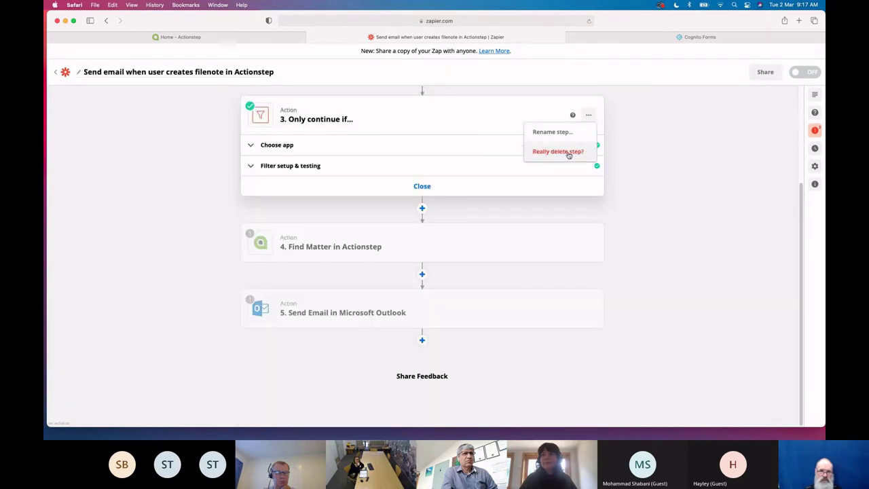
click(567, 152)
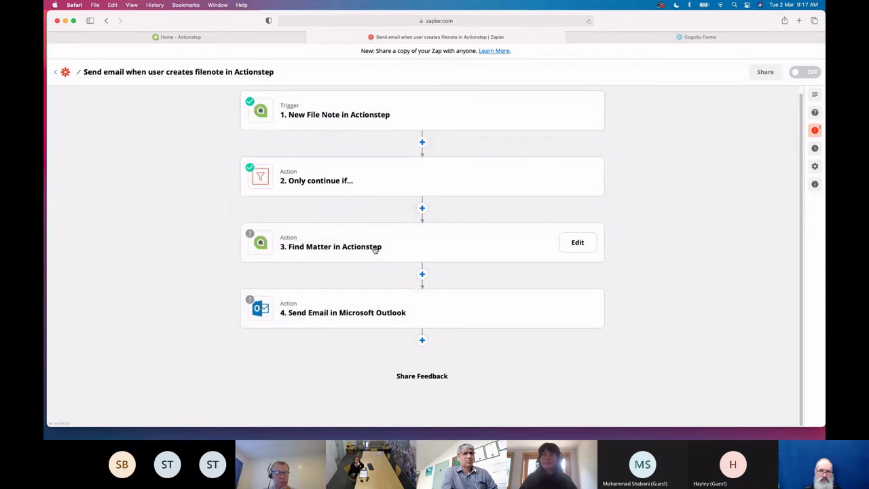
click(376, 249)
click(505, 398)
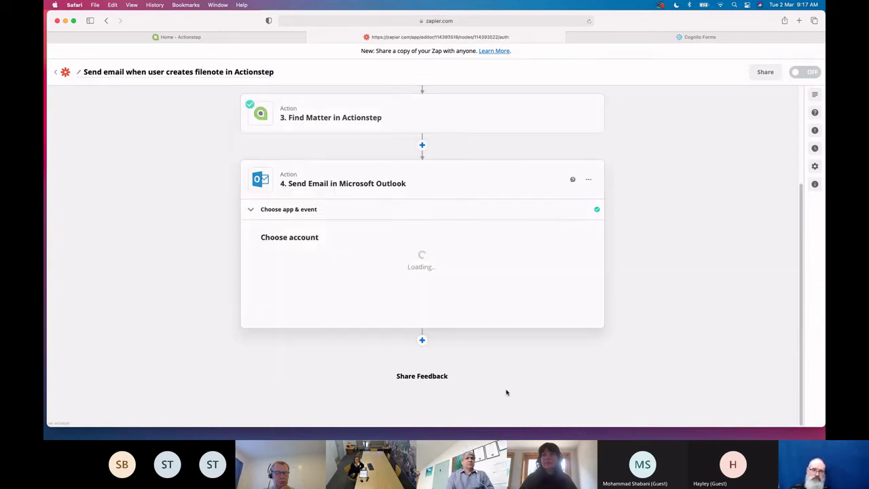
Link the Send Email step to the connected Outlook account
click(352, 272)
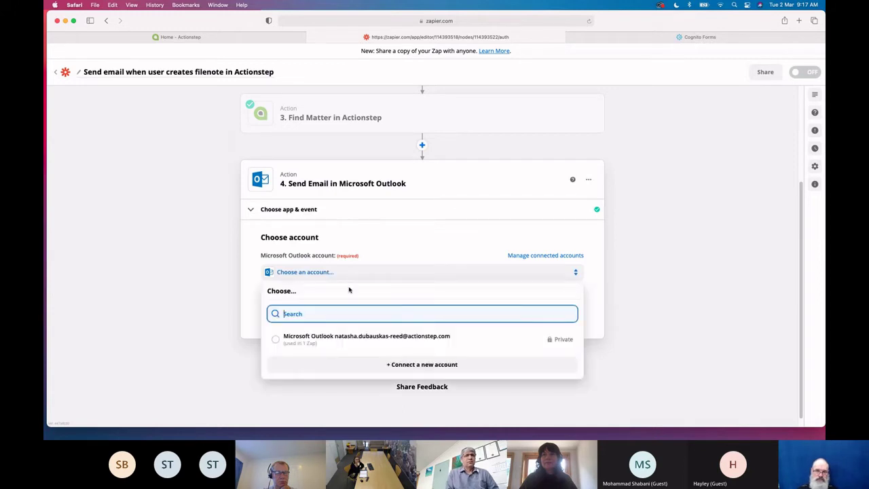
click(355, 342)
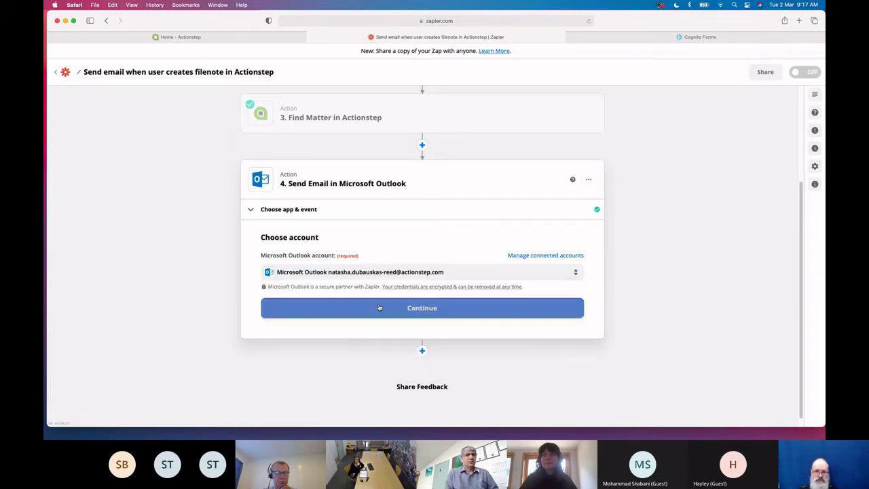
click(377, 309)
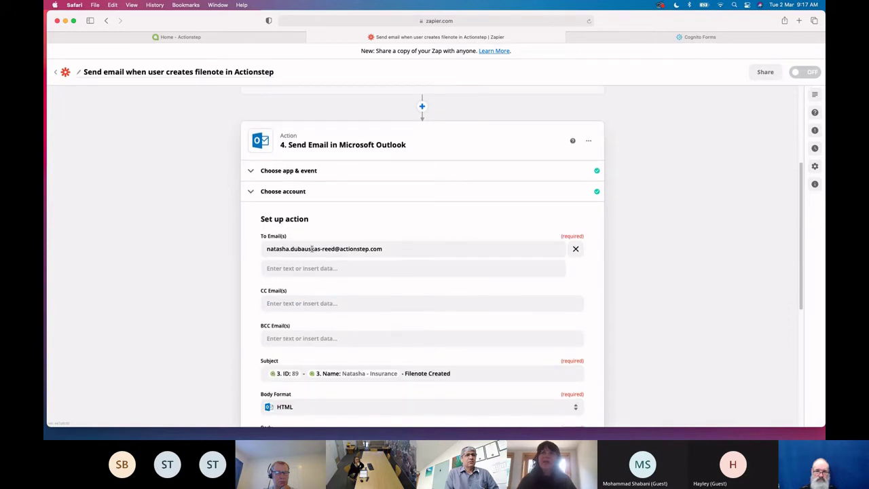
Check that Find Matter's test succeeded, returning matter ID 89
scroll(347, 257, up, 3)
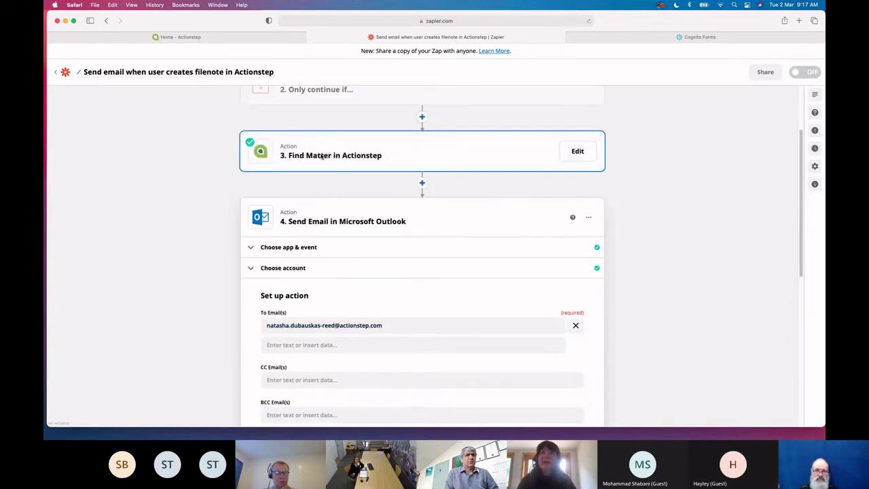
click(295, 155)
click(299, 232)
scroll(330, 363, down, 2)
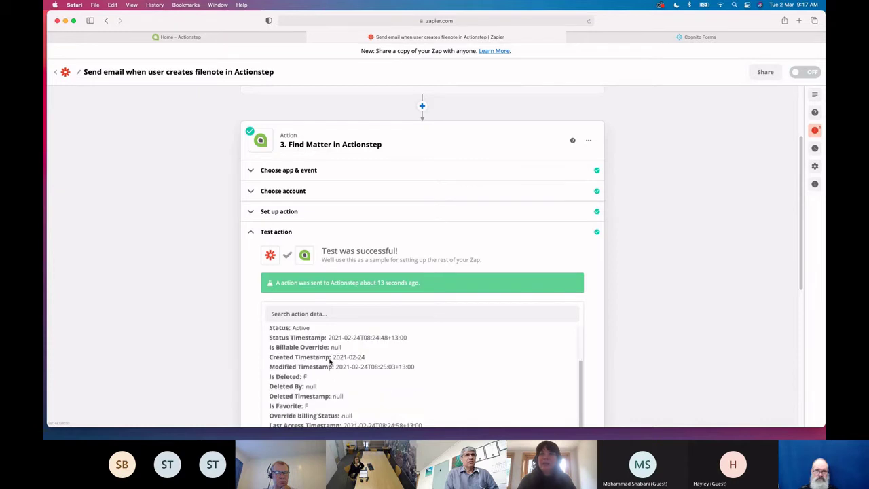
scroll(309, 354, up, 4)
scroll(213, 356, down, 5)
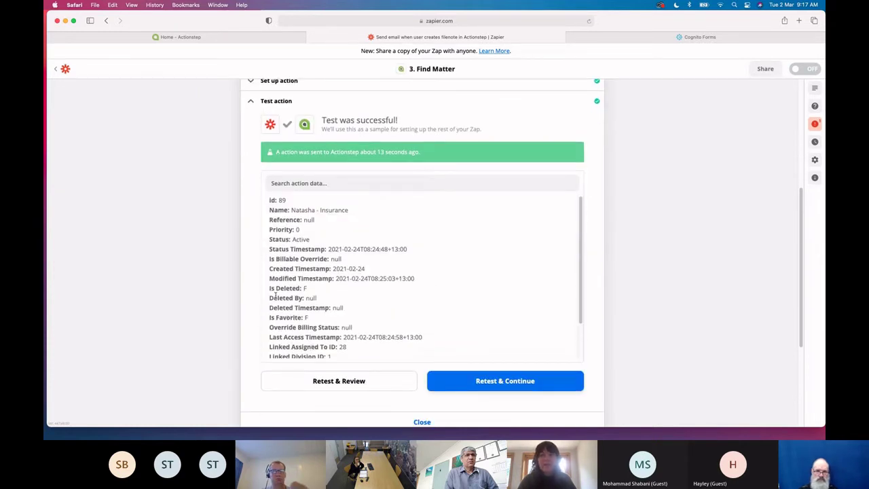
scroll(190, 279, down, 3)
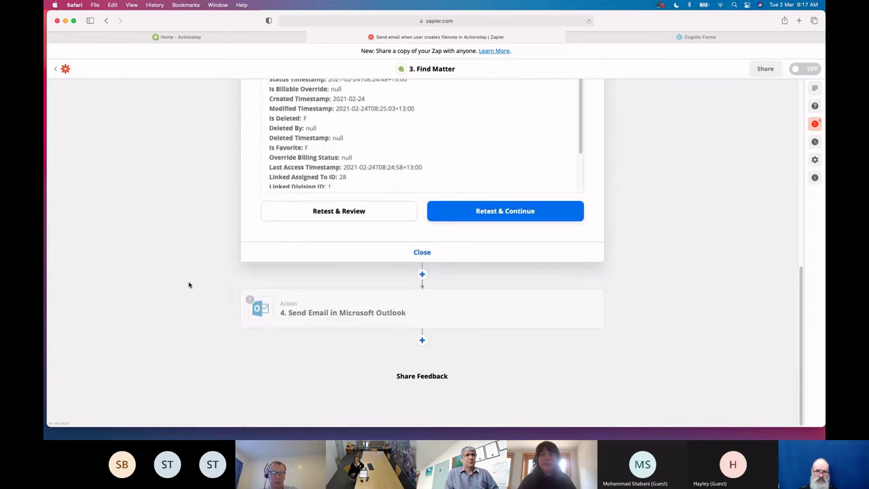
click(377, 304)
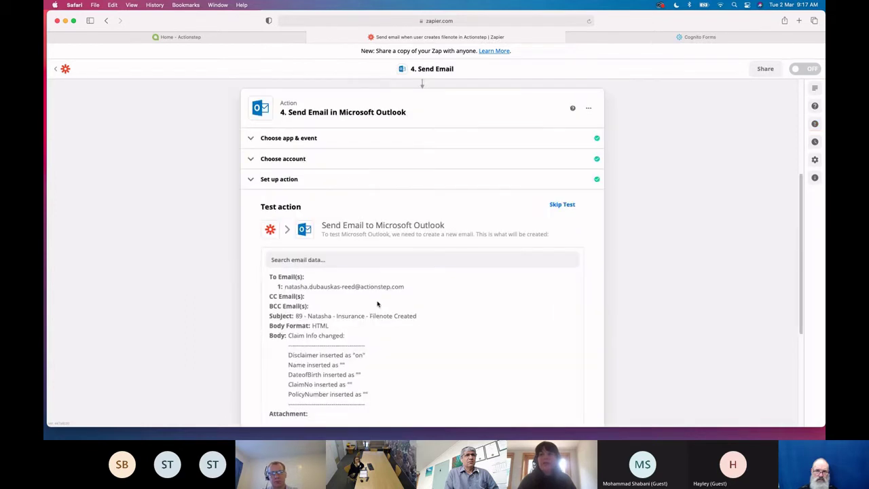
Keep the Outlook account, review To, Subject and Body, and load the Filenote Created test preview
click(322, 159)
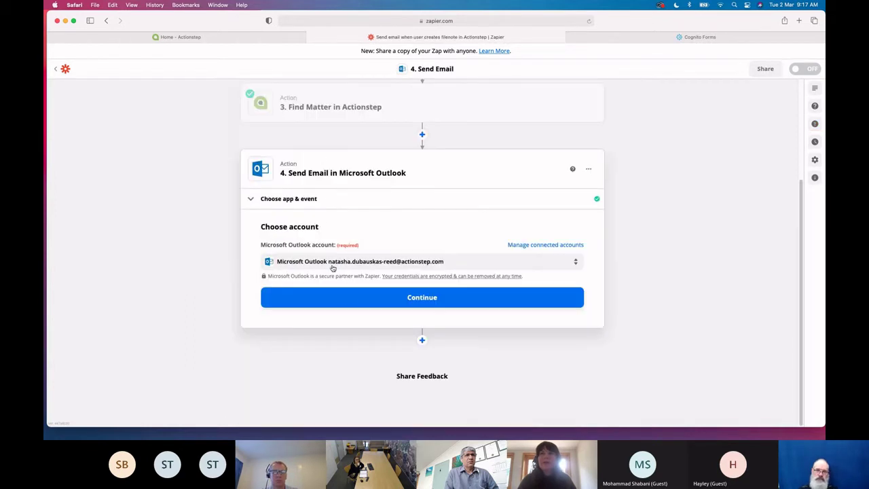
click(352, 299)
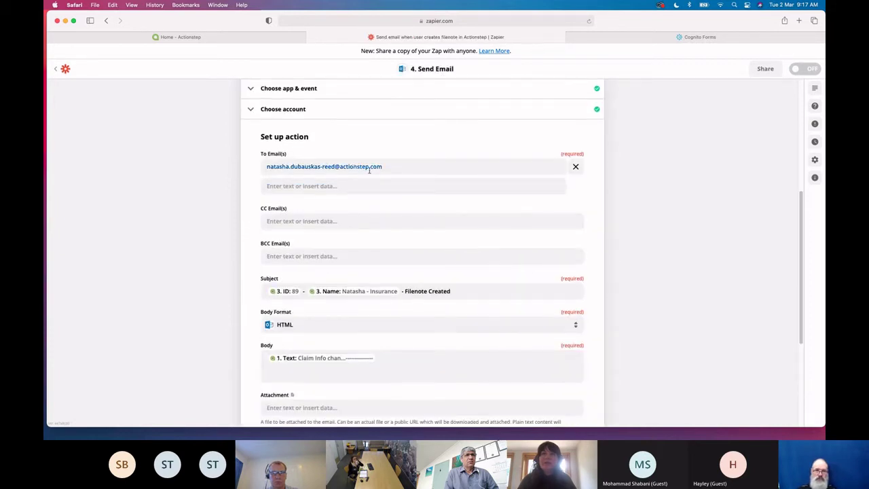
scroll(312, 292, down, 2)
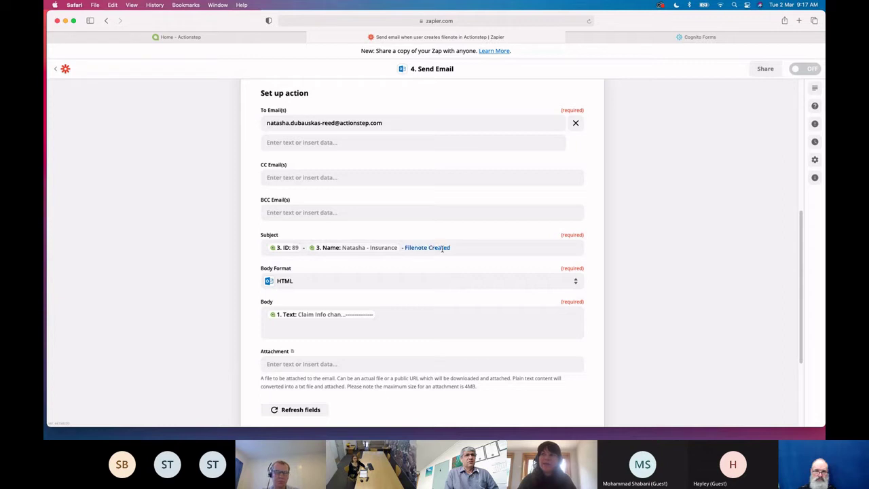
scroll(367, 305, down, 1)
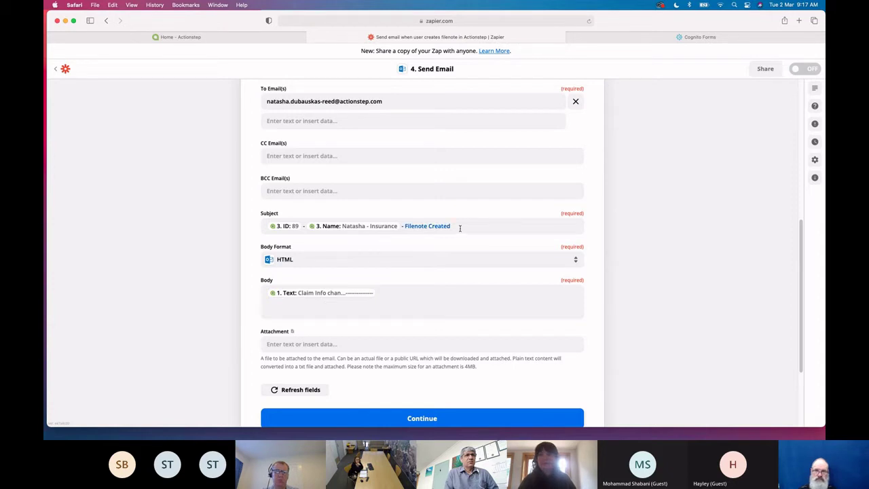
scroll(460, 228, down, 2)
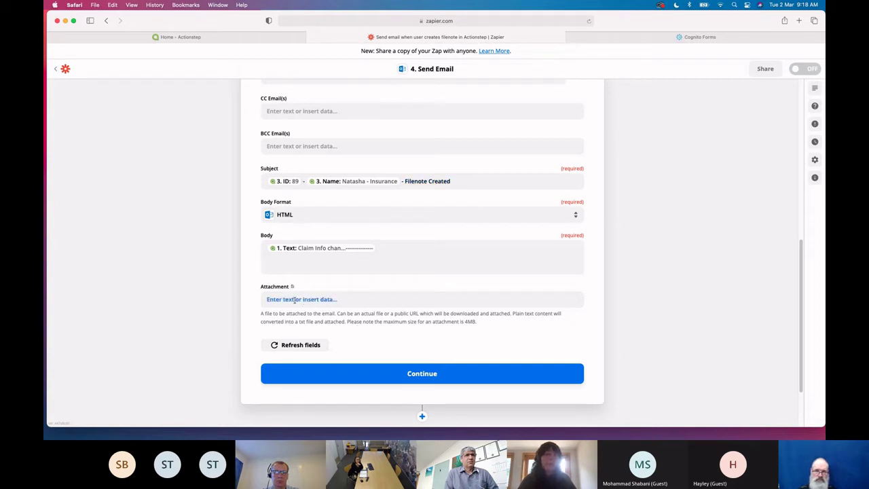
click(433, 373)
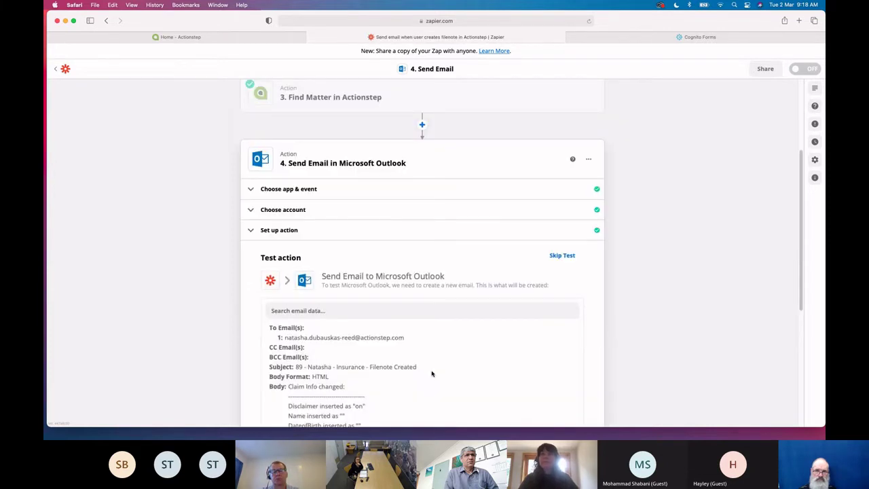
scroll(432, 373, down, 5)
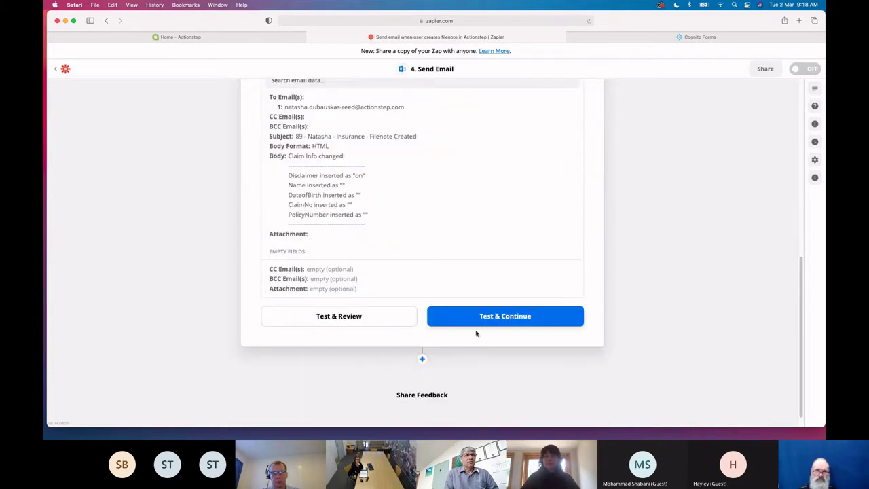
Send the Outlook test email, turn the zap on, and close the share-a-copy prompt
click(477, 323)
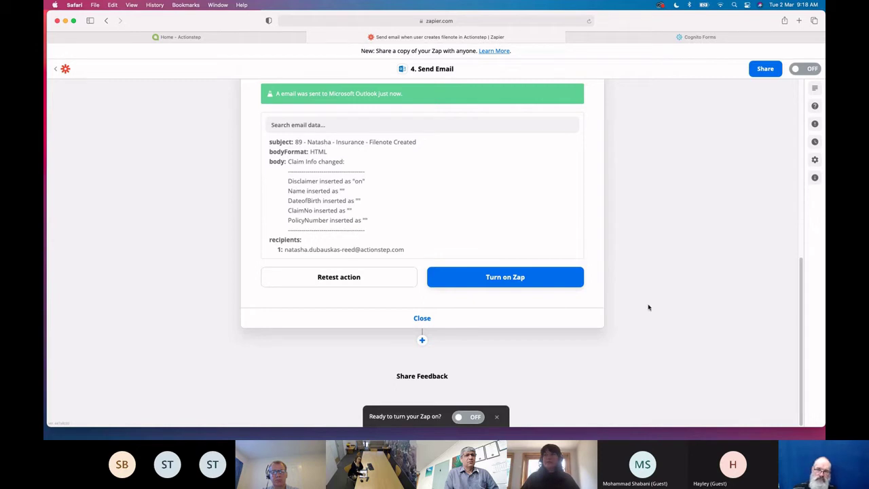
click(796, 71)
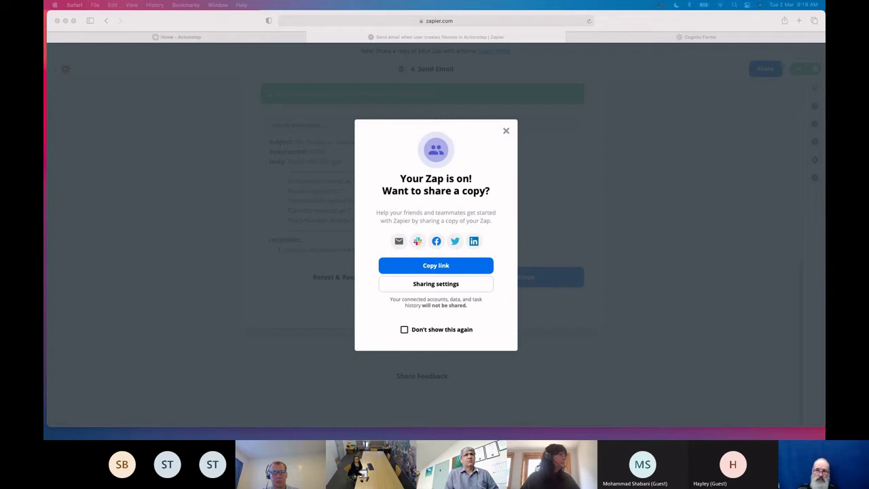
click(507, 133)
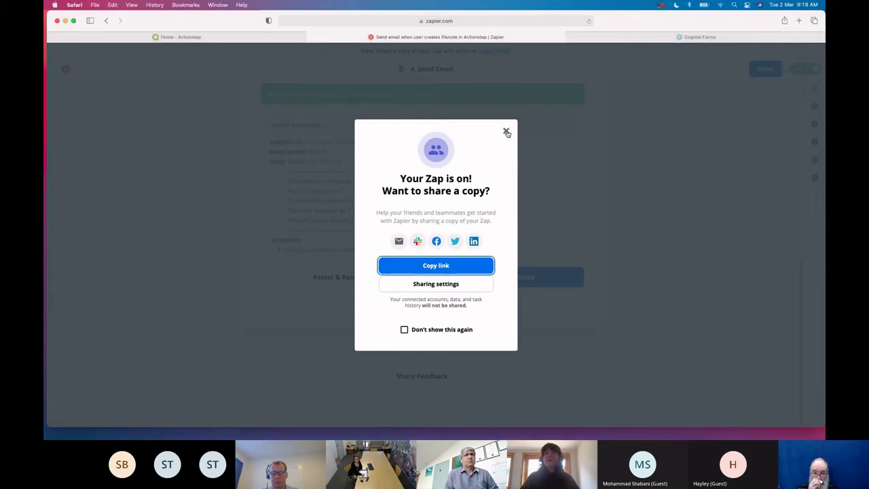
click(507, 132)
In Actionstep, dismiss the alert and open the Insurance matter from the full matters list
click(256, 41)
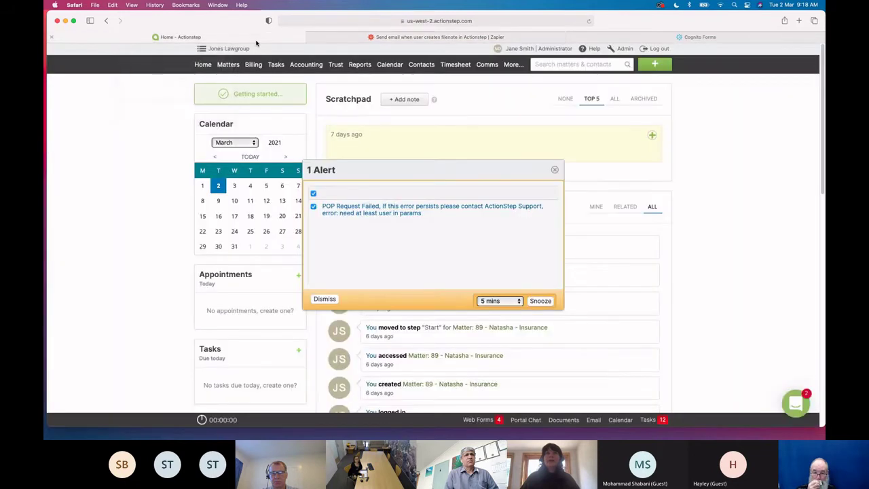
click(555, 169)
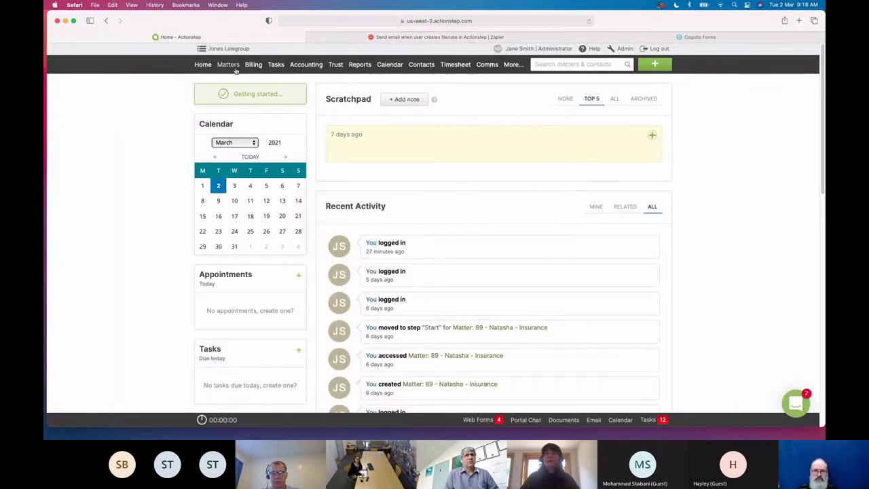
click(235, 68)
click(243, 82)
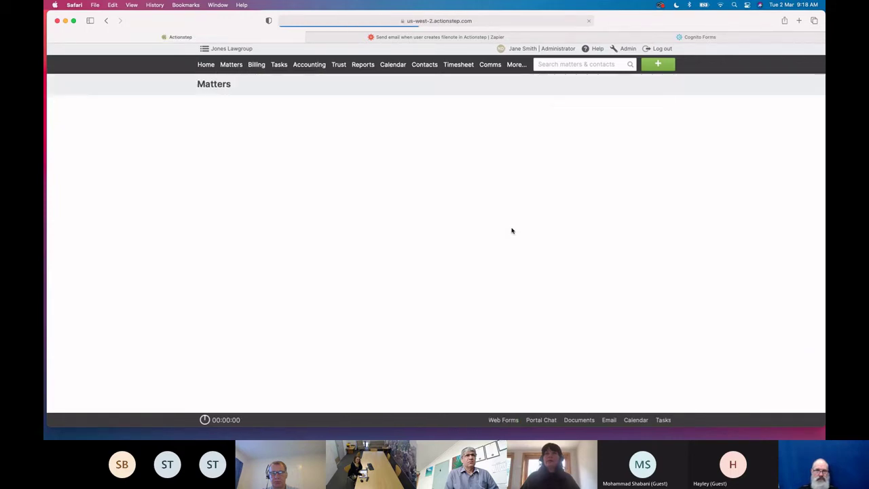
click(133, 135)
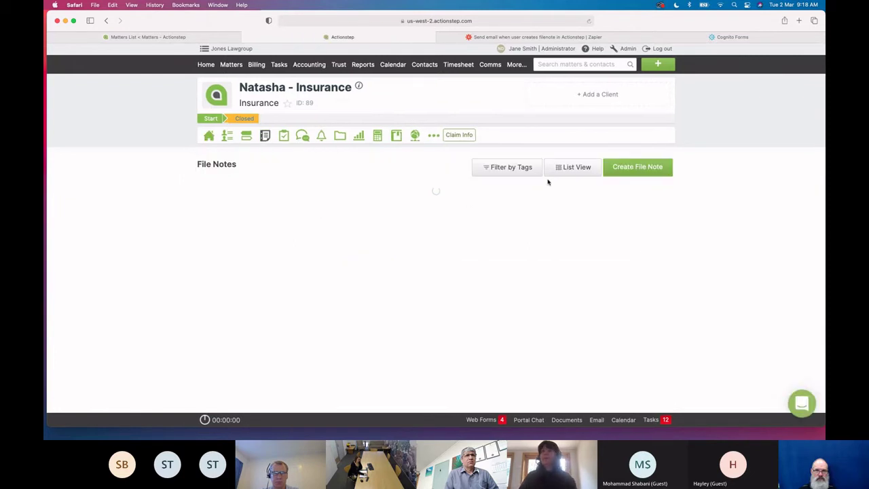
Add and save a file note reading 'Hello this is a filenote'
click(633, 169)
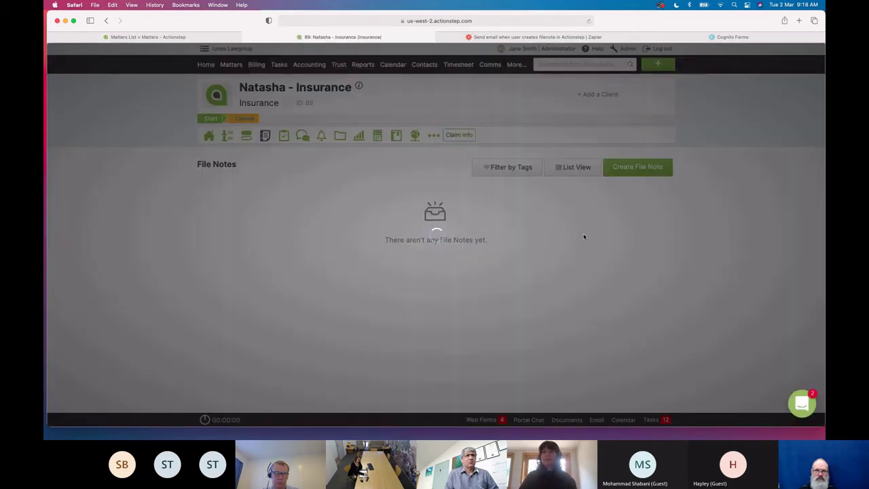
text(He)
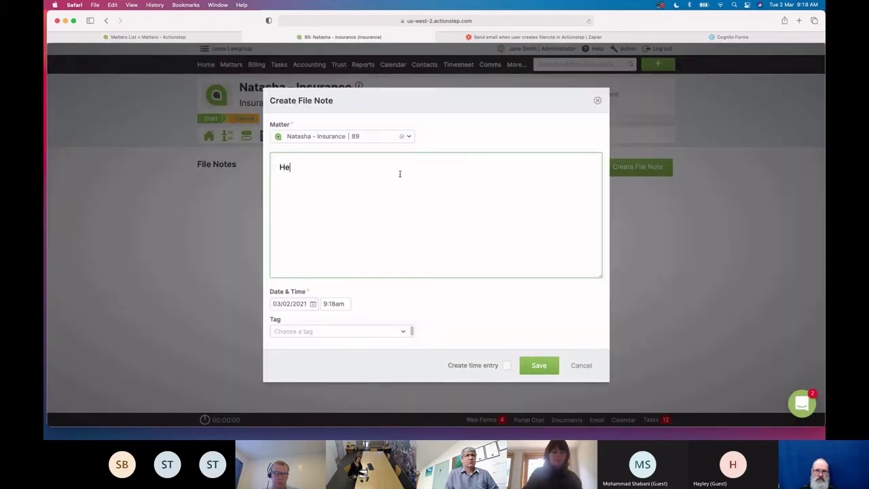
text(llo thi )
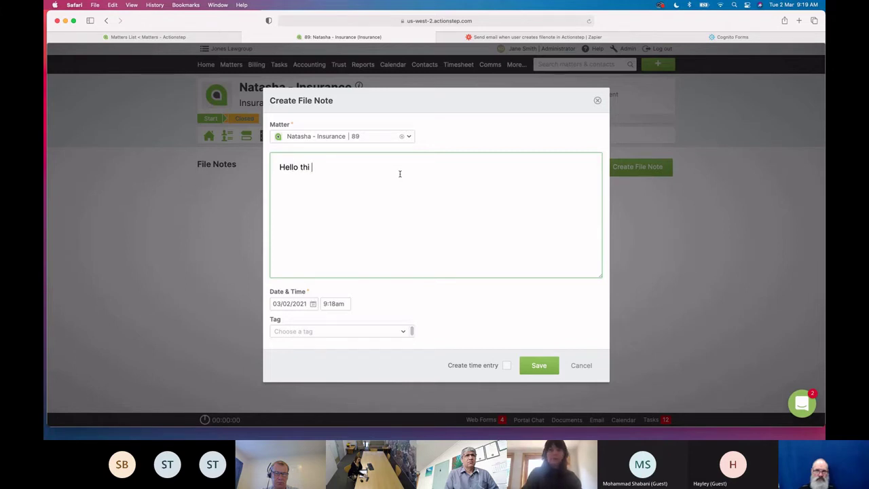
text( is a filenote)
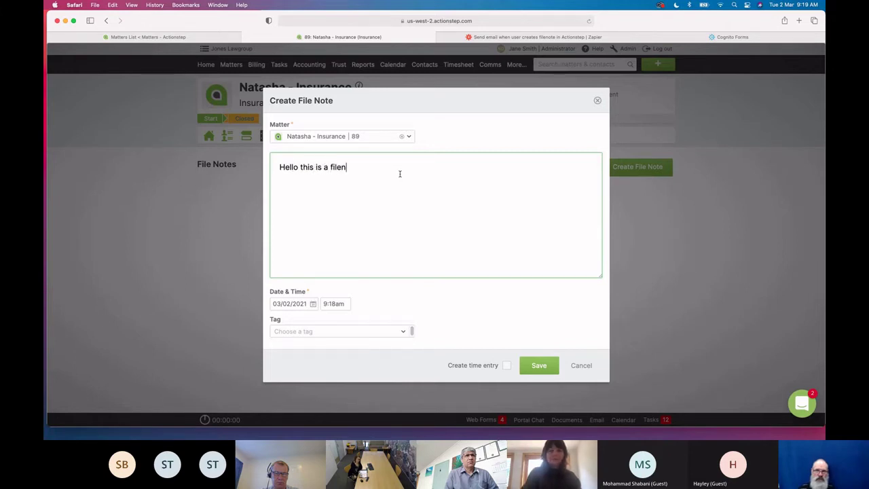
click(541, 366)
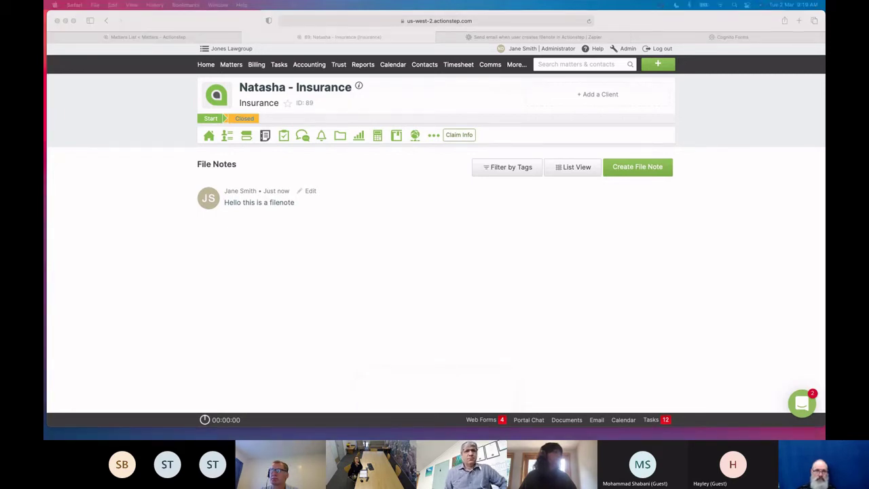
click(467, 297)
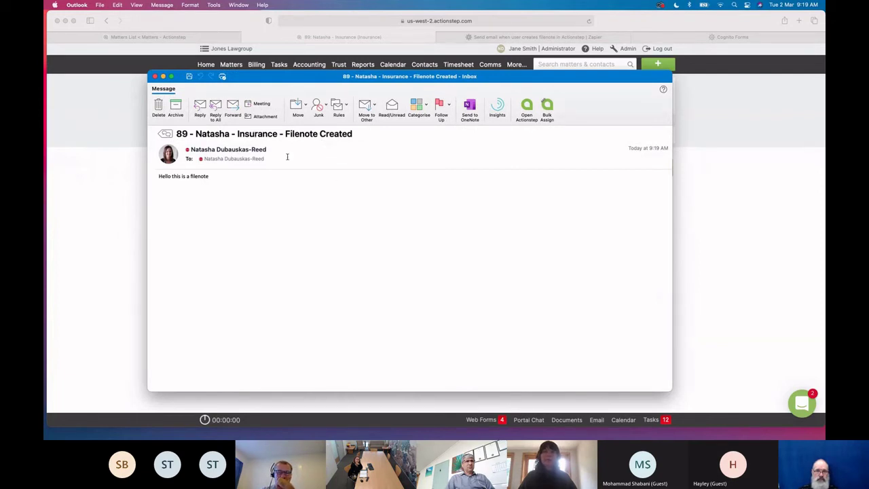
drag(163, 177, 236, 176)
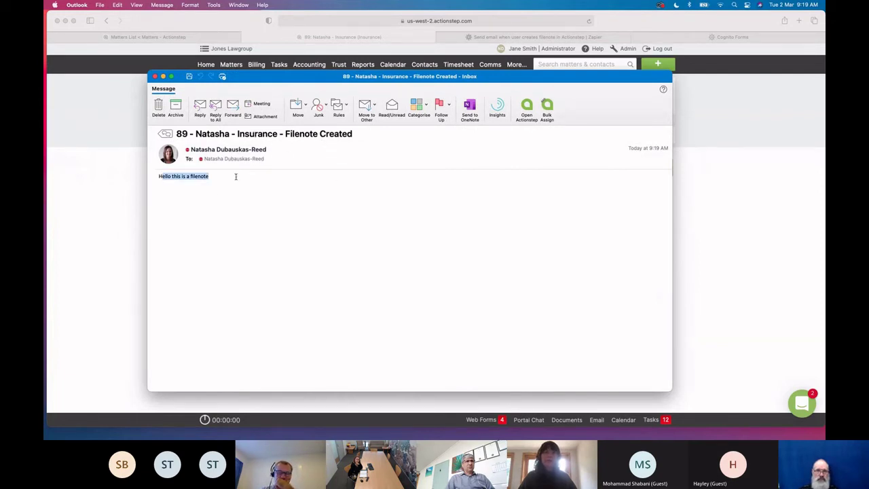
click(236, 214)
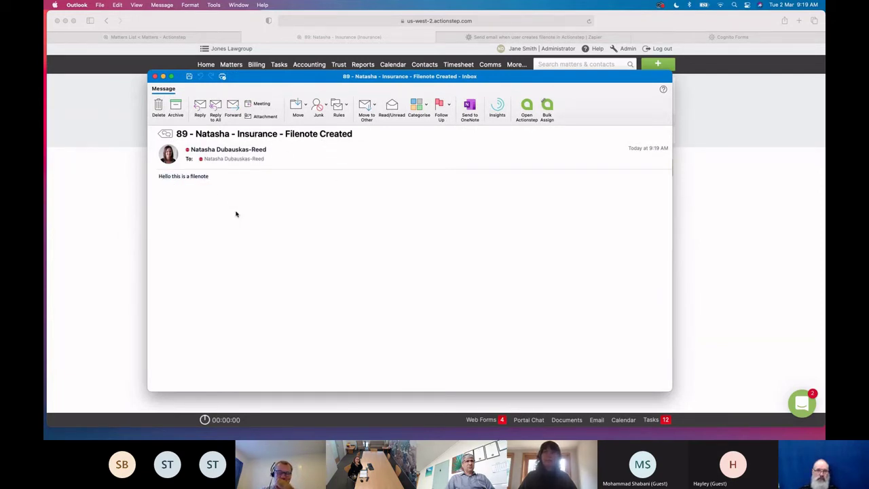
click(155, 77)
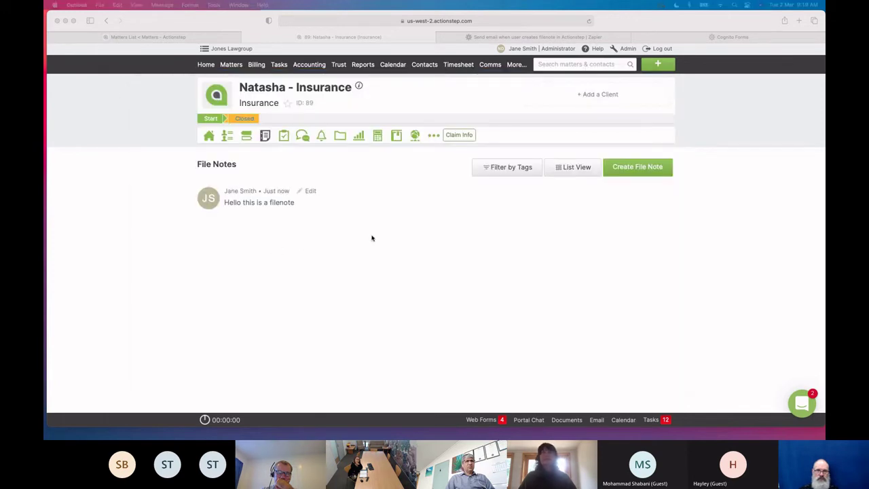
Go to the Zapier filenote email zap and back out to the My Zaps list
click(572, 40)
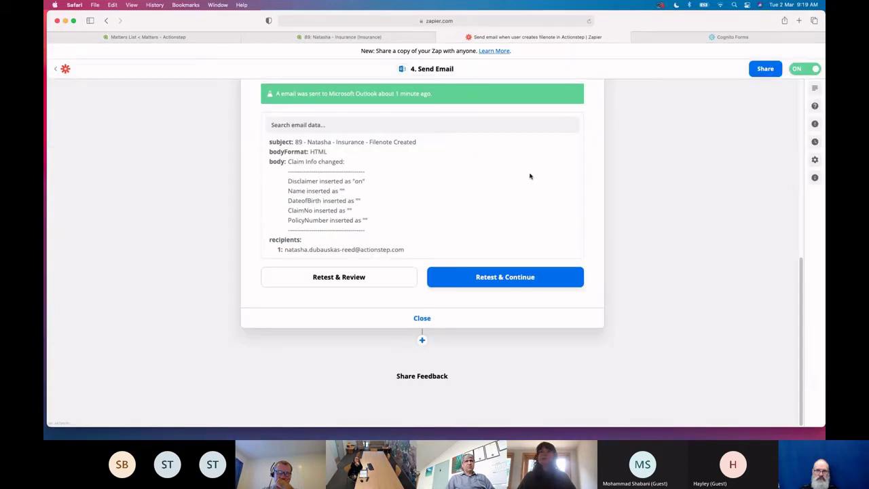
click(60, 73)
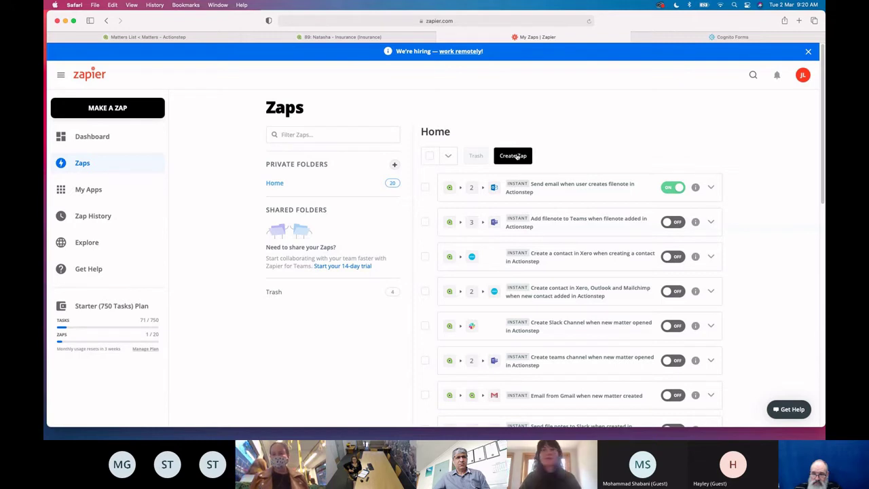
Create a new zap with Actionstep's New Contact as the trigger event
click(517, 156)
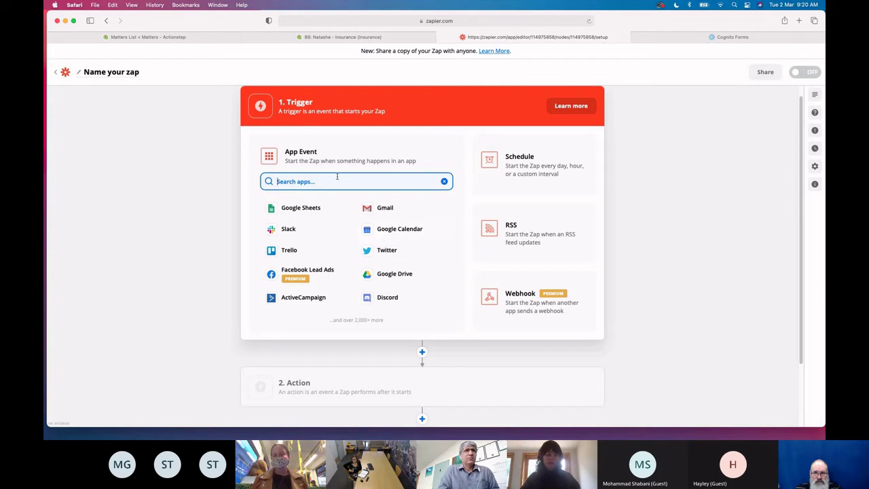
text(actionstep)
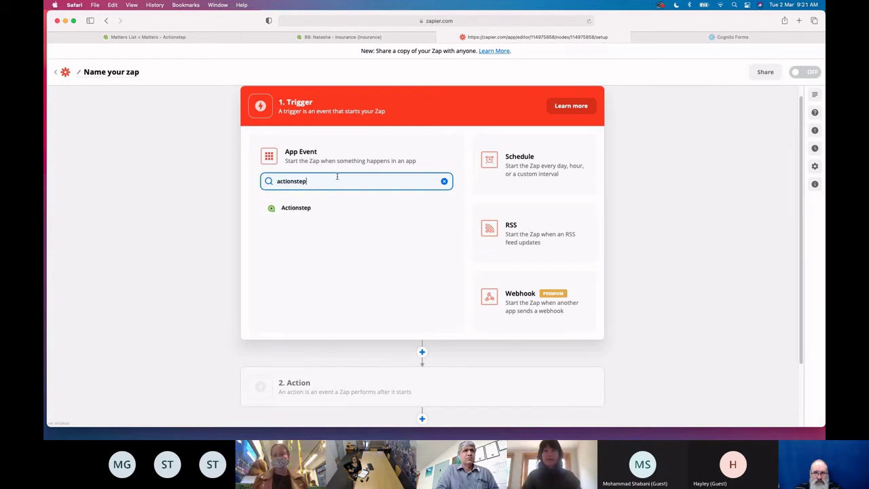
click(307, 208)
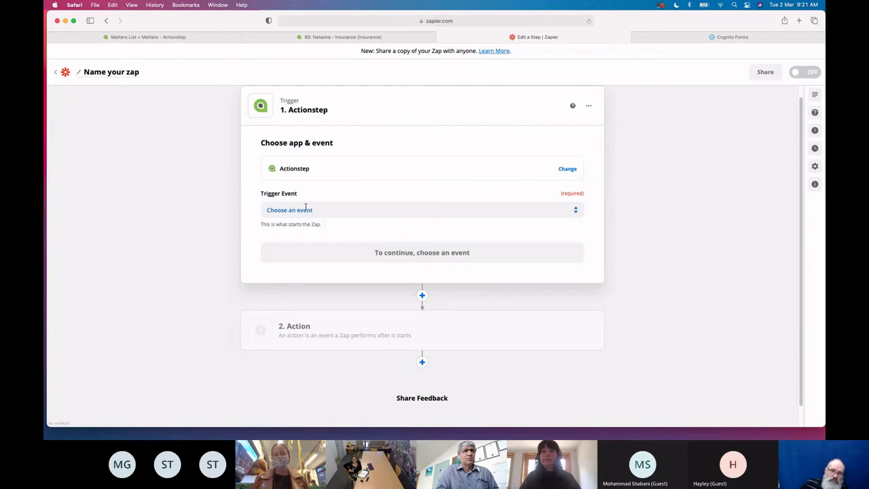
click(304, 210)
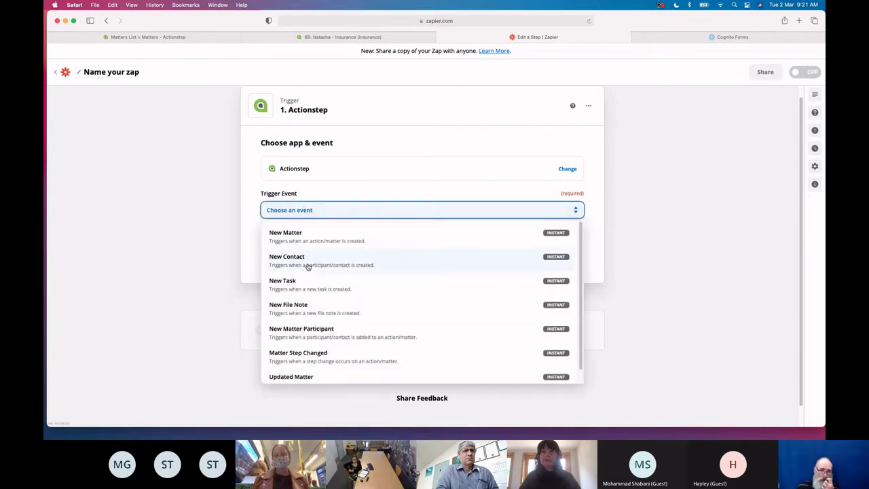
click(308, 266)
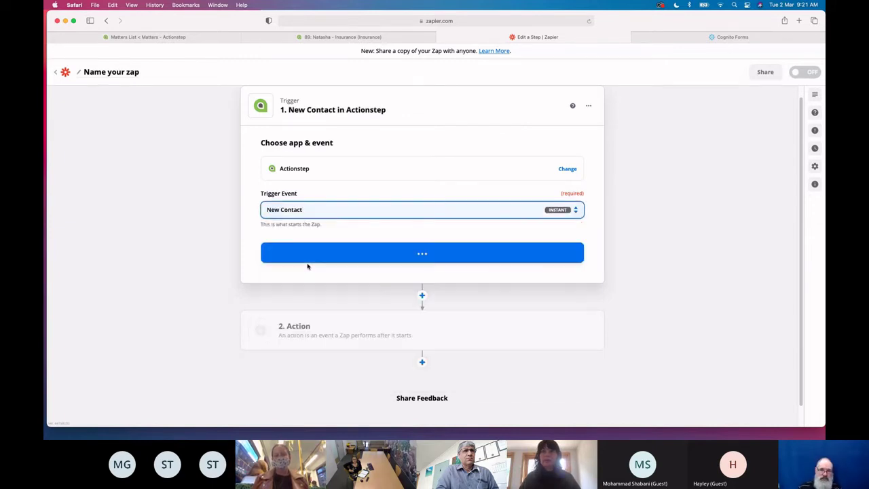
click(319, 258)
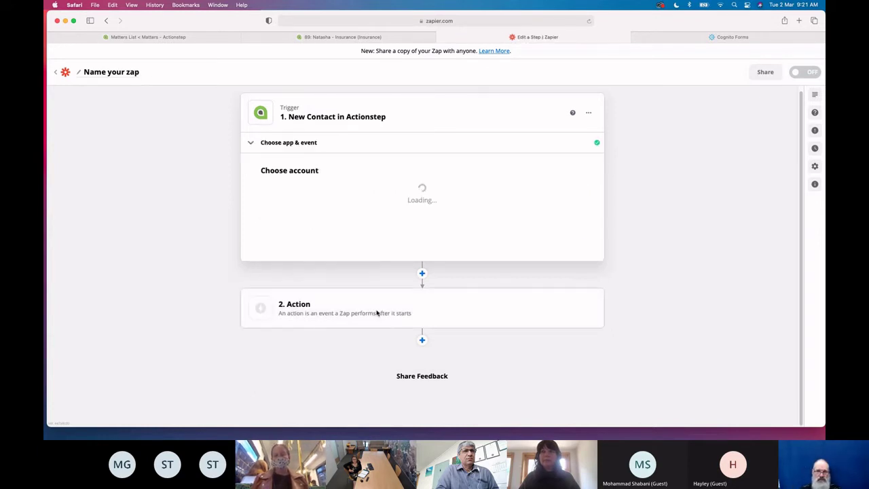
Connect the trigger to the Actionstep - Jones Law account
click(301, 206)
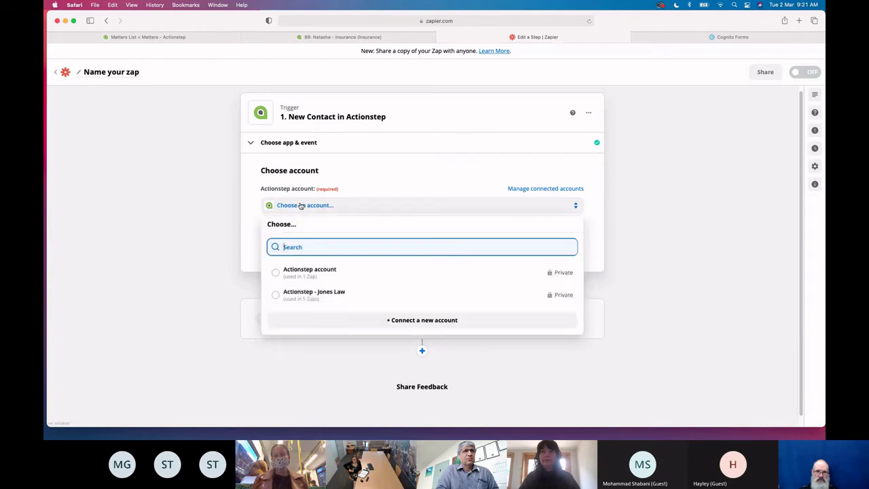
click(315, 297)
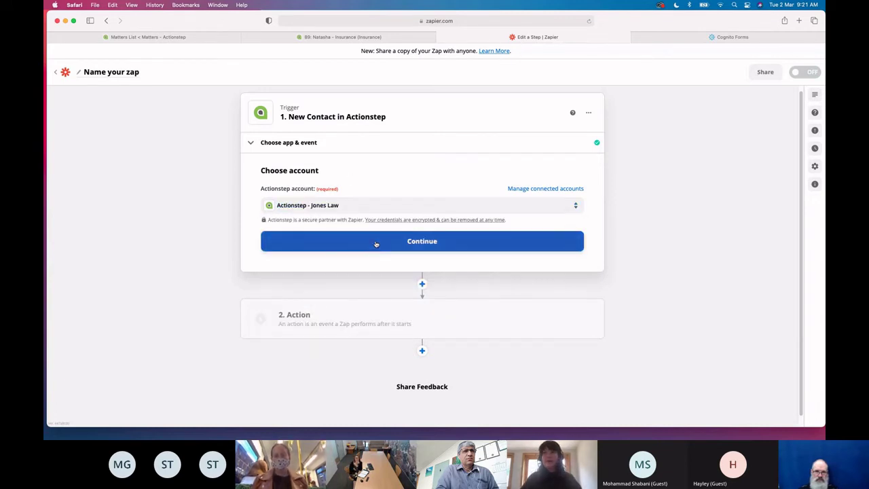
click(377, 244)
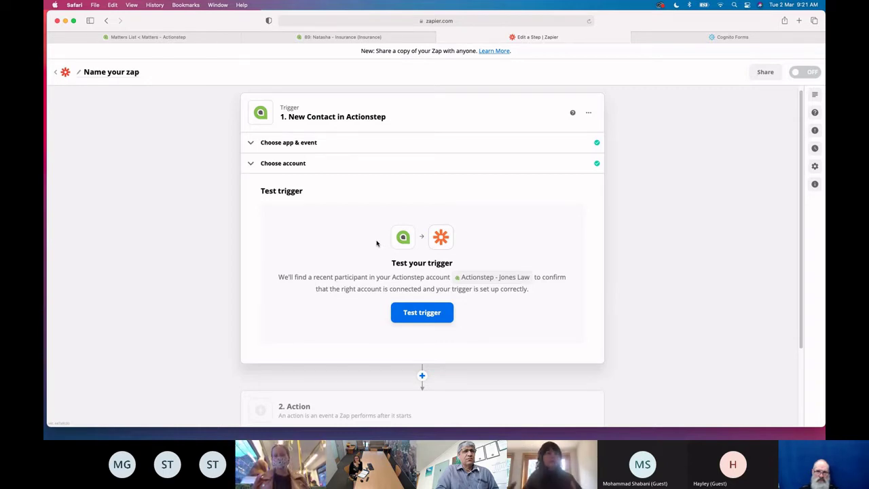
Test the New Contact trigger, pulling in sample Participant C (id 59), and continue
scroll(377, 243, down, 1)
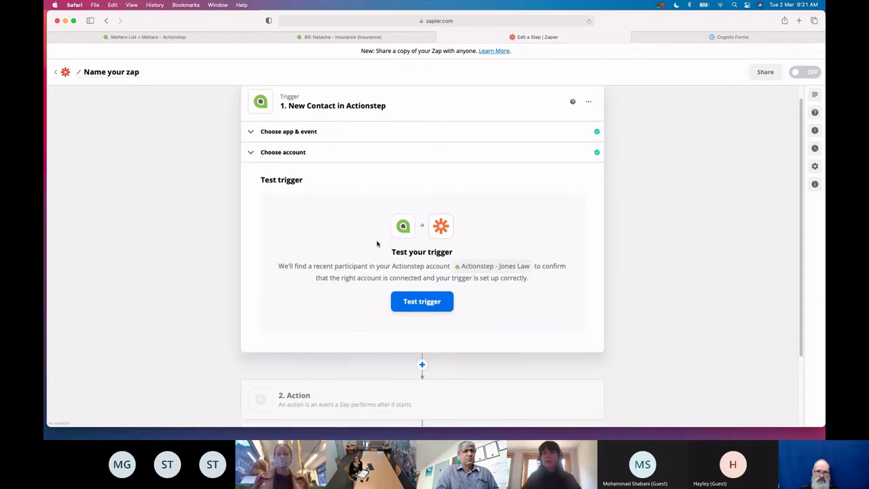
click(427, 304)
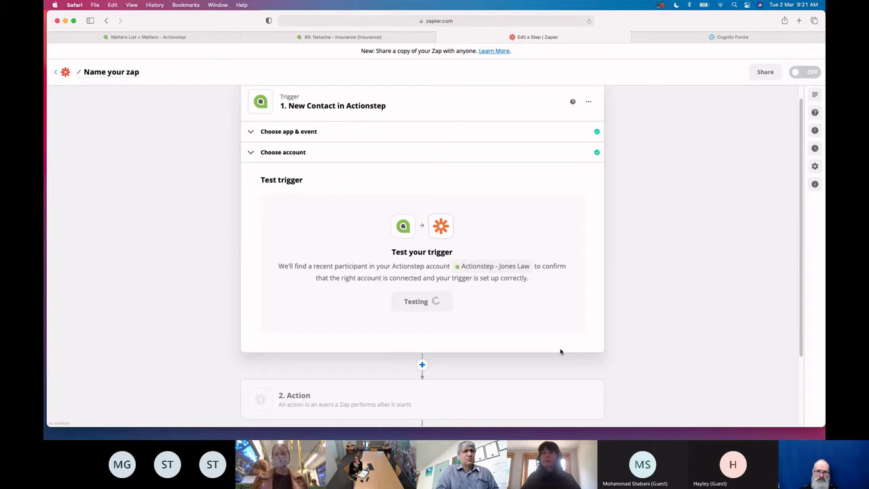
scroll(517, 361, down, 1)
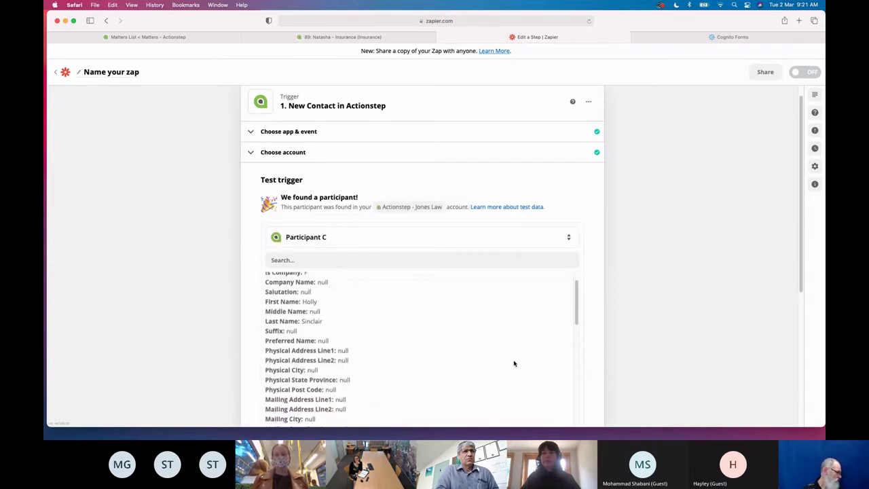
scroll(514, 363, up, 1)
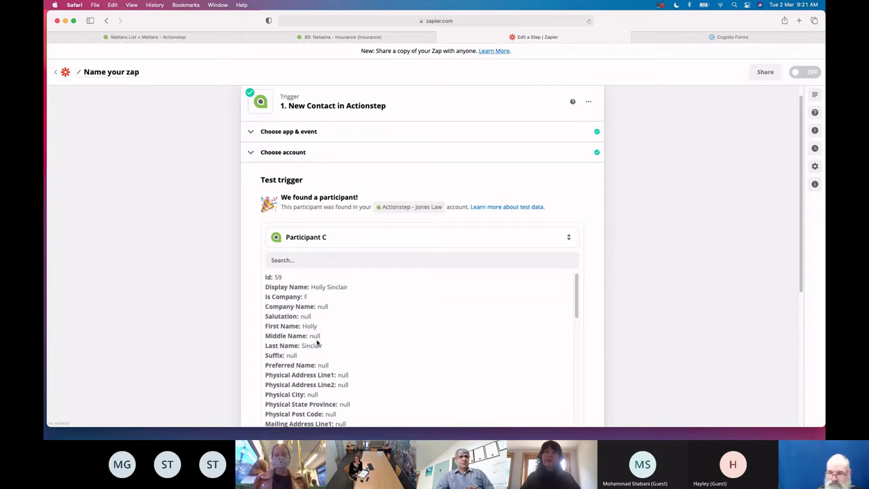
scroll(663, 340, down, 2)
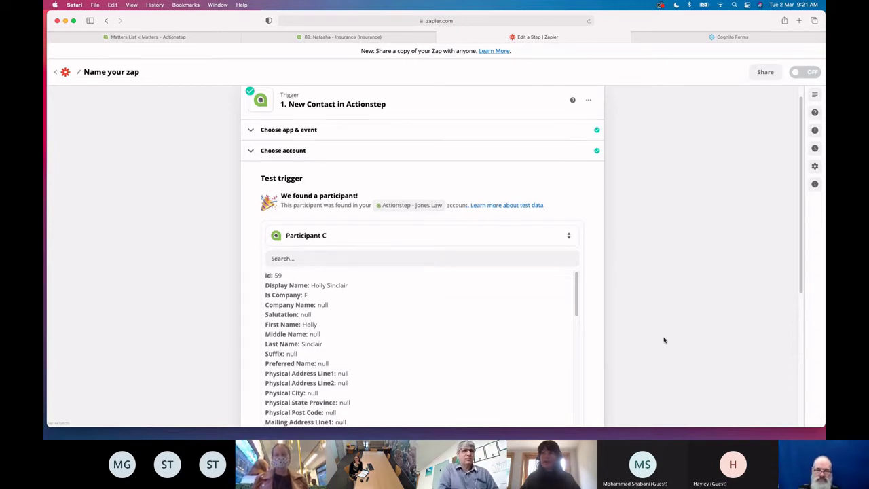
scroll(664, 339, down, 1)
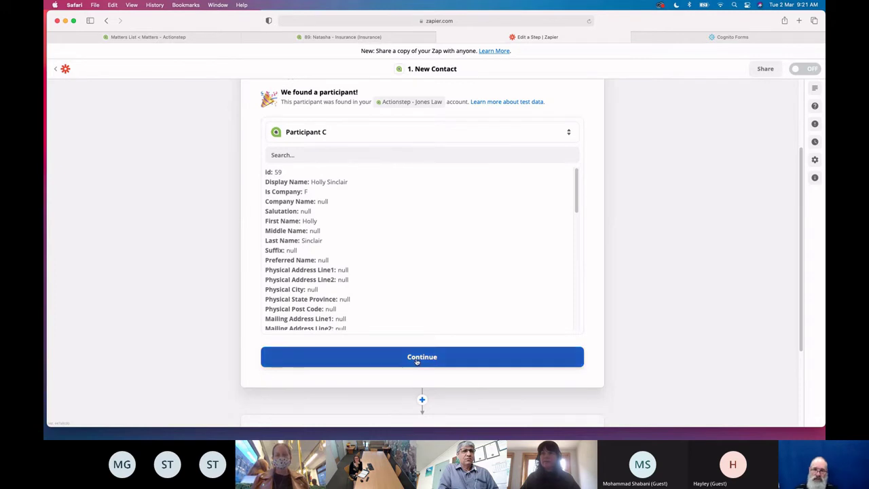
click(417, 362)
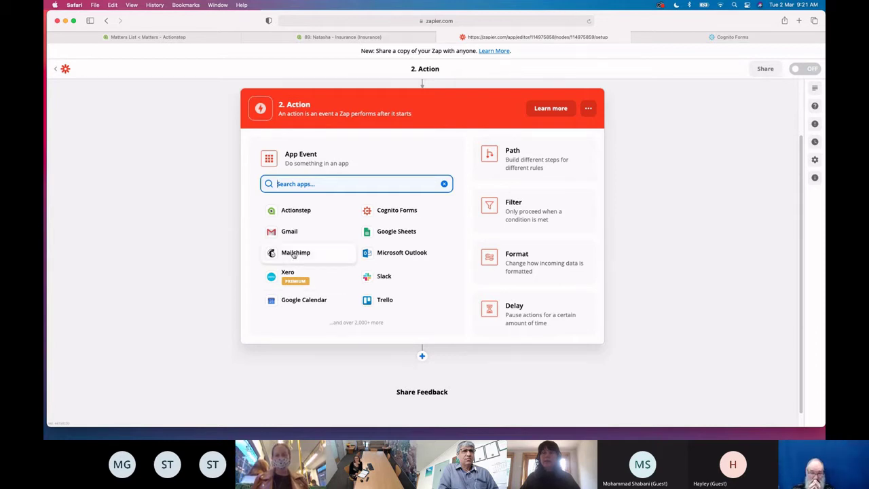
Set the action to Mailchimp Add/Update Subscriber using the Mailchimp Actionstep account
click(293, 253)
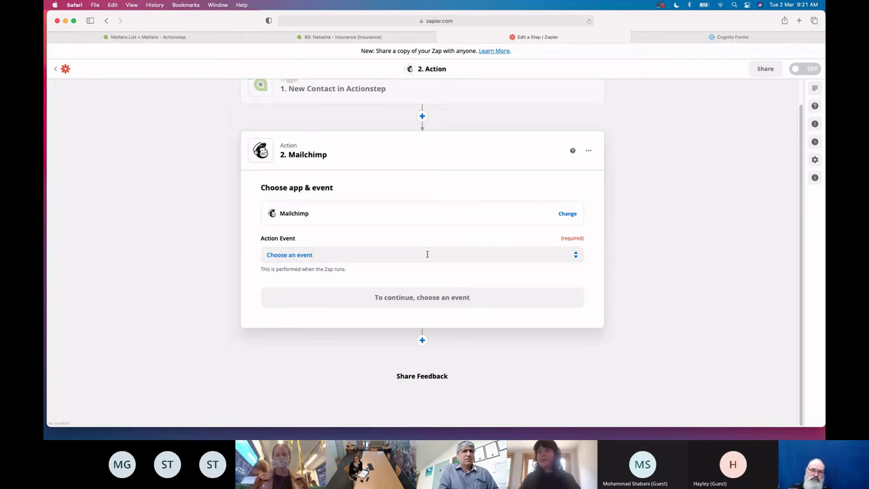
click(427, 254)
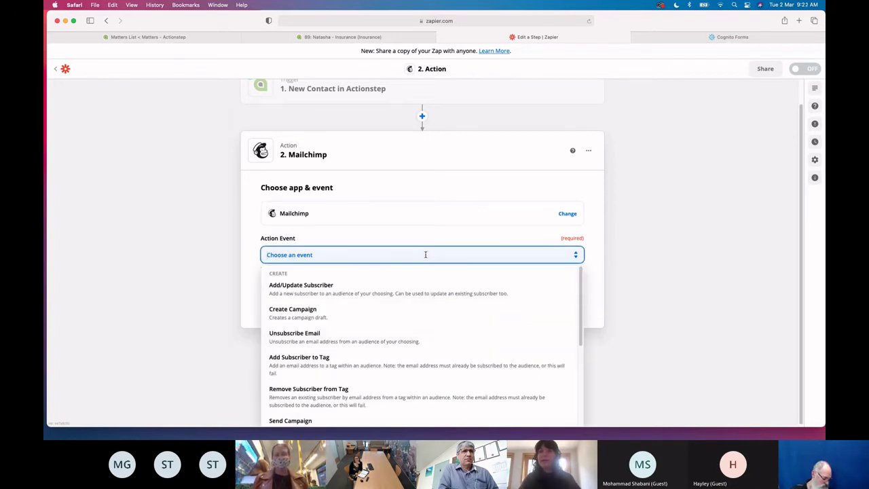
click(347, 298)
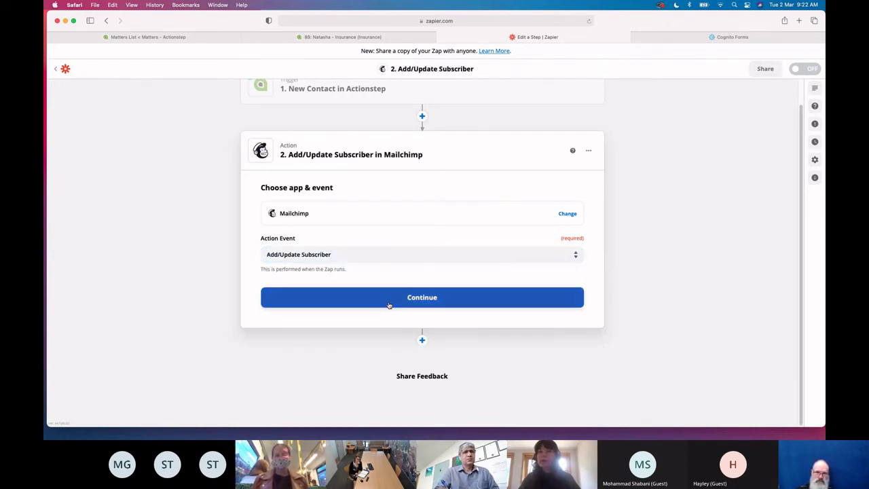
click(389, 306)
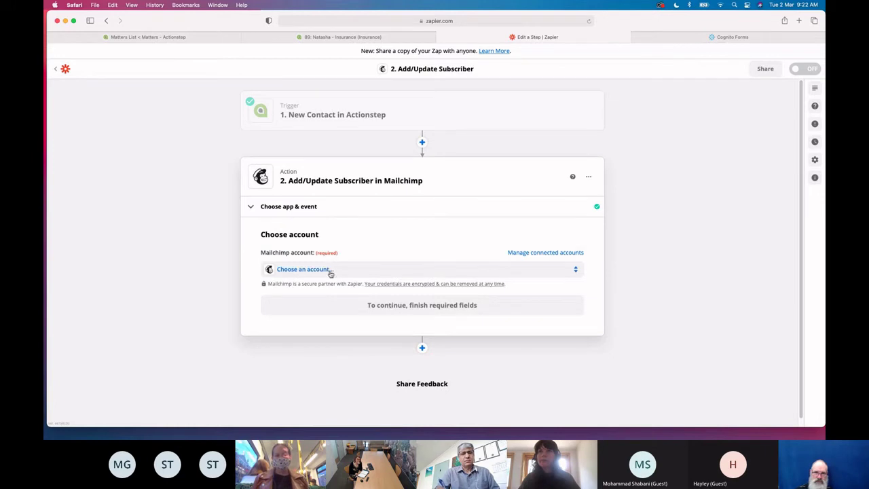
click(331, 270)
click(331, 337)
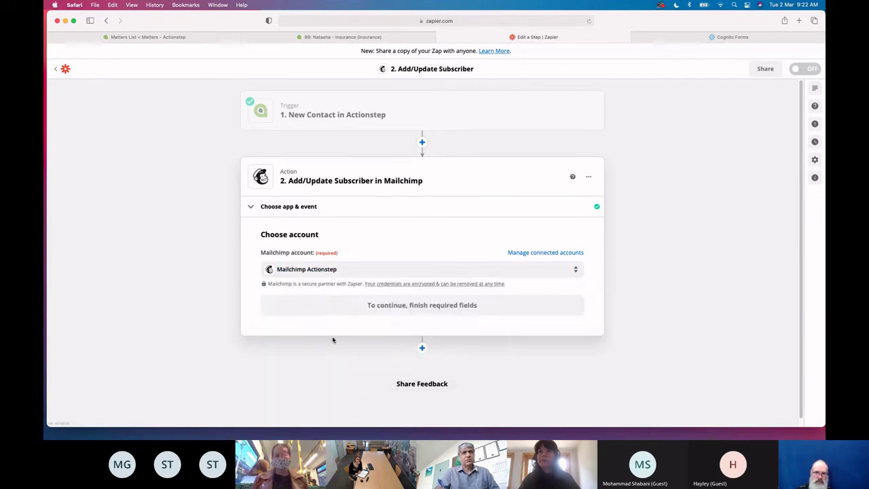
click(392, 315)
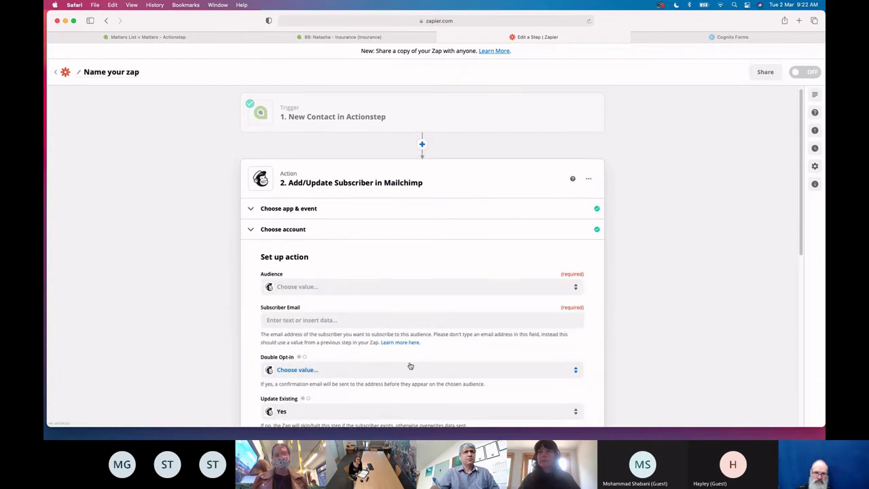
Choose the Actionstep audience and map the contact's Email into the subscriber email field
click(326, 232)
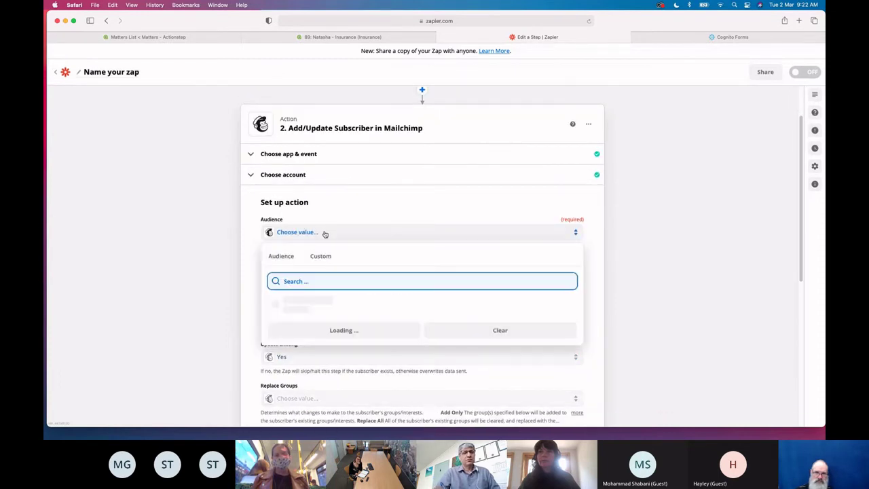
click(299, 305)
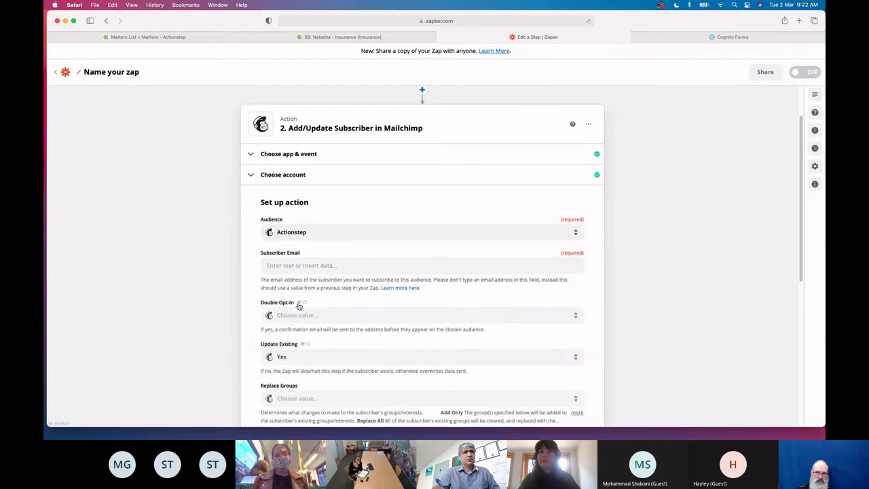
click(298, 267)
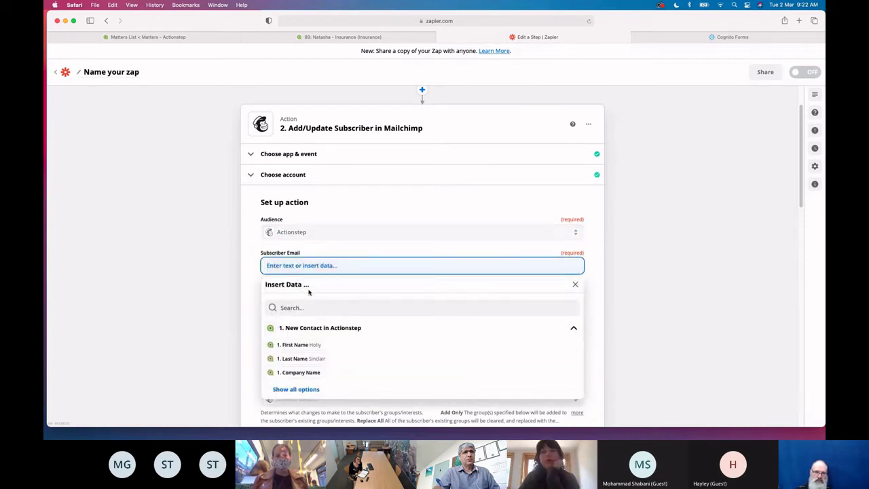
scroll(340, 312, down, 3)
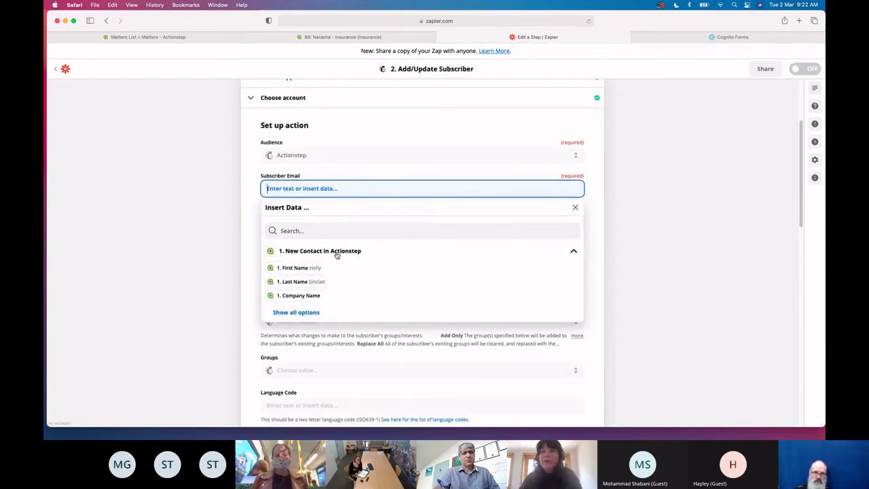
click(298, 313)
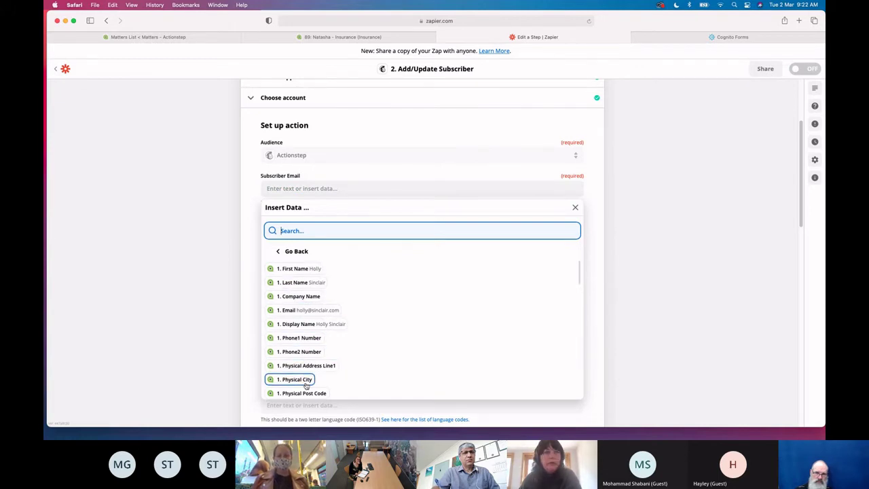
click(294, 311)
click(237, 286)
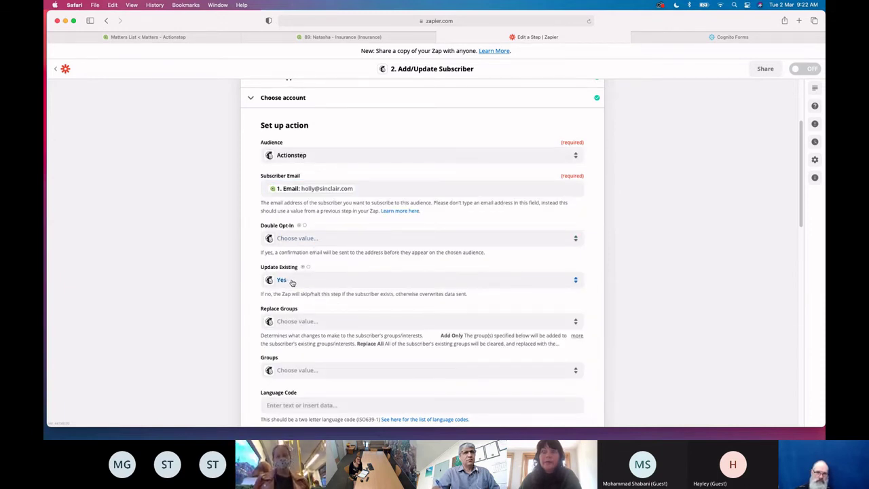
scroll(292, 282, down, 5)
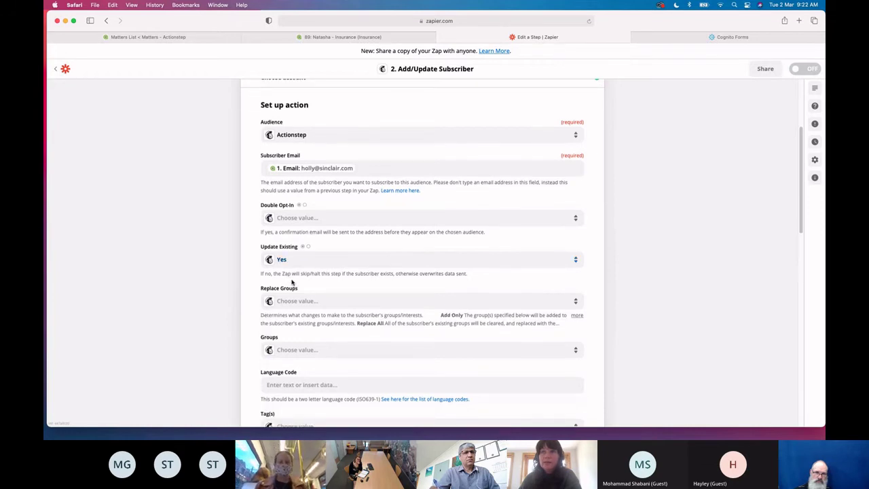
scroll(292, 281, down, 6)
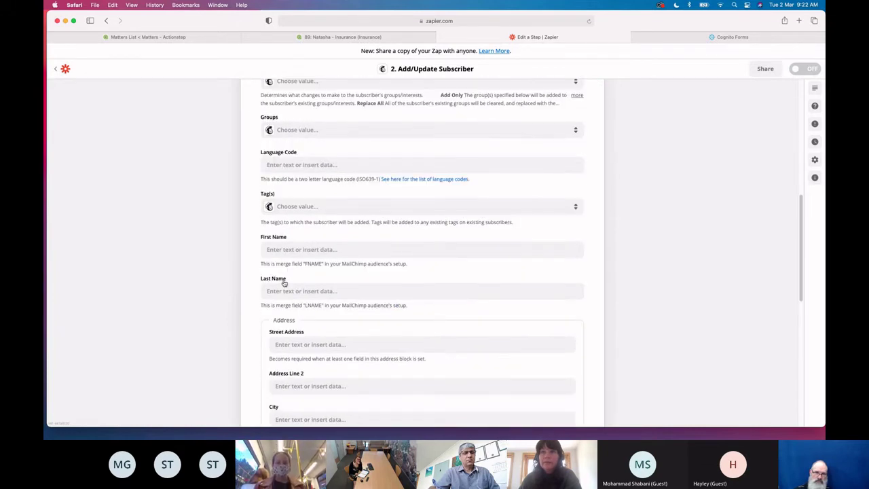
Map the contact's First Name and Last Name into the subscriber name fields
click(281, 249)
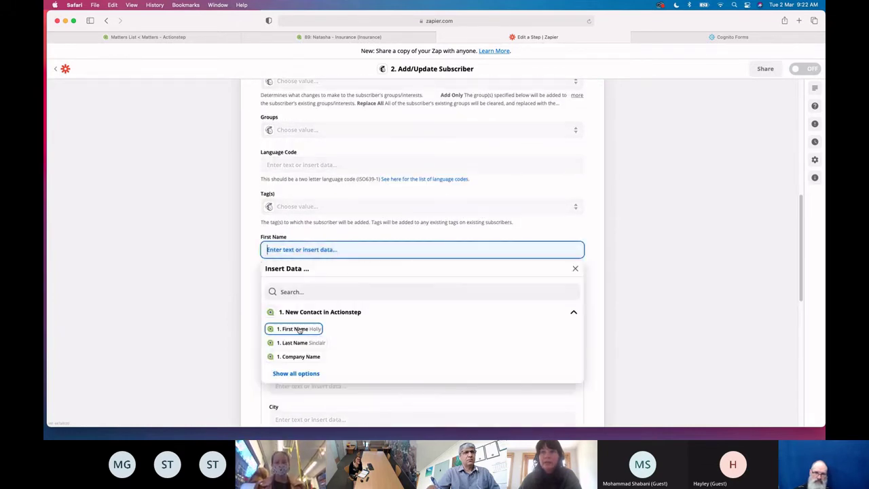
click(299, 329)
click(288, 291)
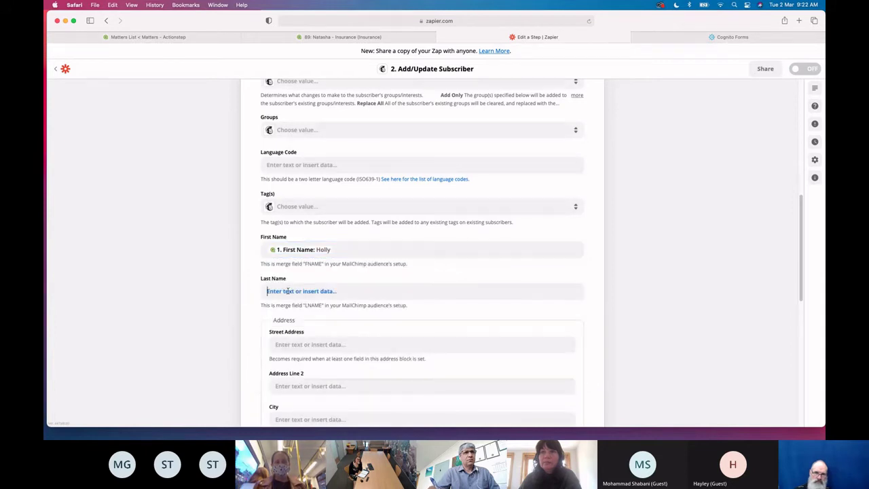
click(296, 384)
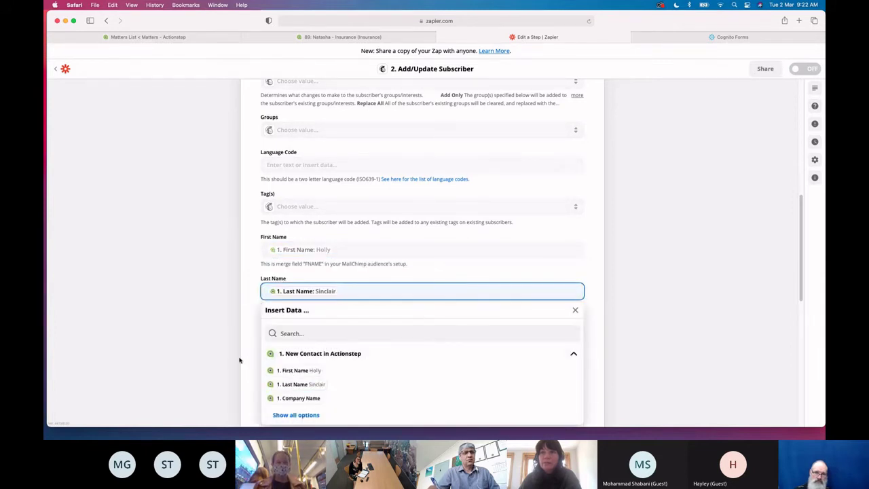
scroll(240, 360, down, 3)
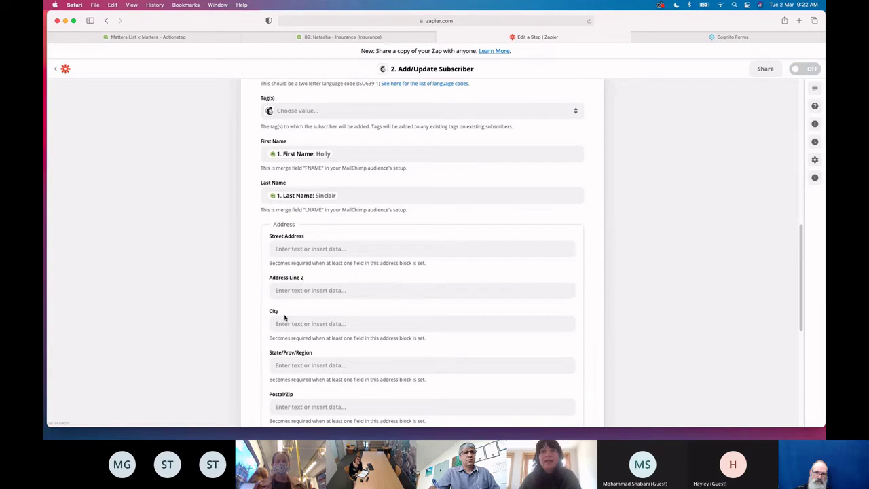
scroll(302, 278, down, 2)
scroll(331, 361, down, 2)
scroll(307, 382, down, 4)
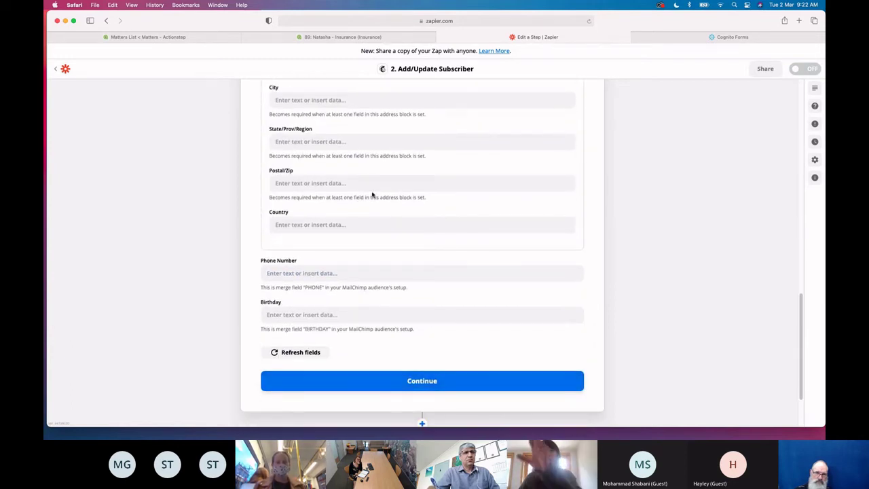
click(391, 386)
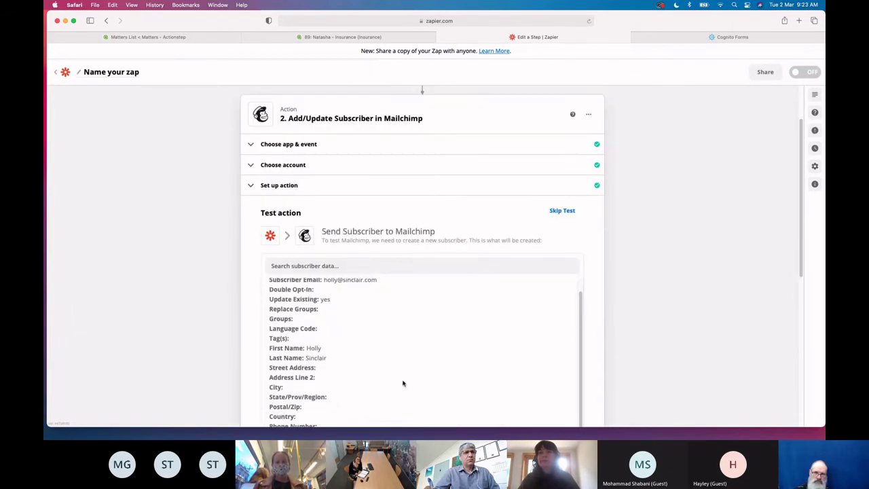
Test the Mailchimp subscriber step, turn the zap on, and return to the Actionstep tab
scroll(346, 370, up, 1)
scroll(197, 346, down, 5)
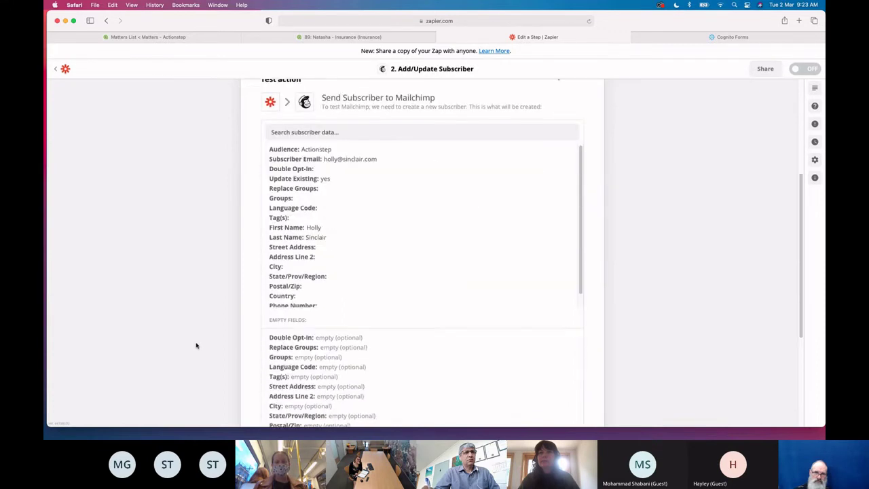
click(470, 410)
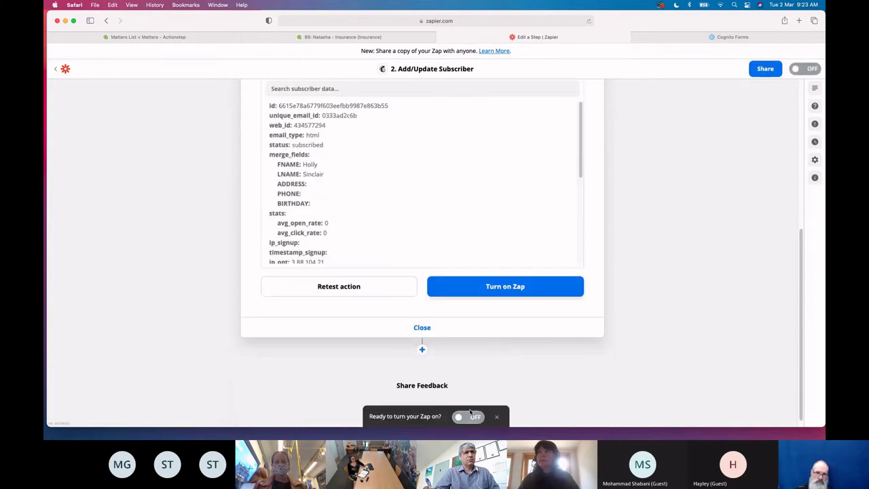
click(460, 418)
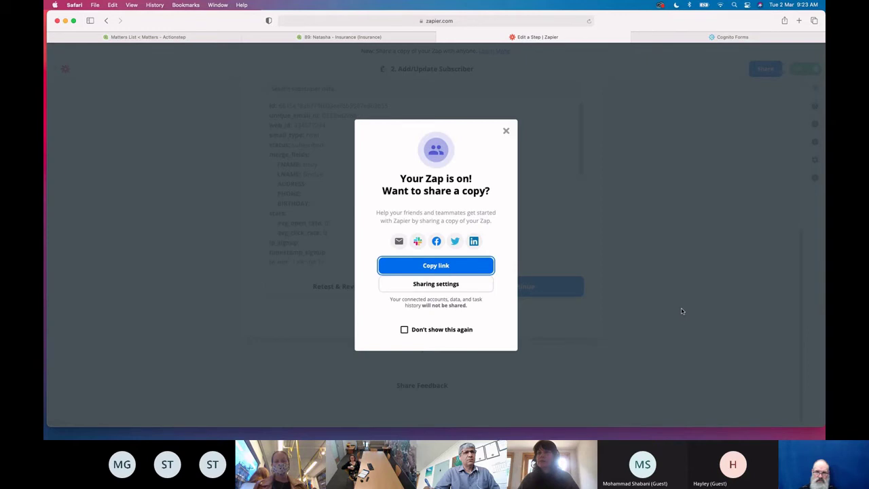
click(506, 132)
scroll(788, 204, up, 3)
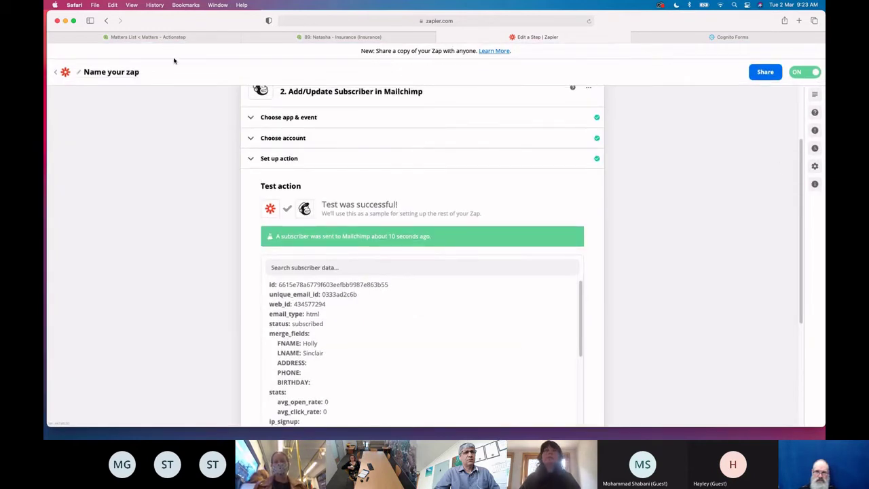
click(286, 38)
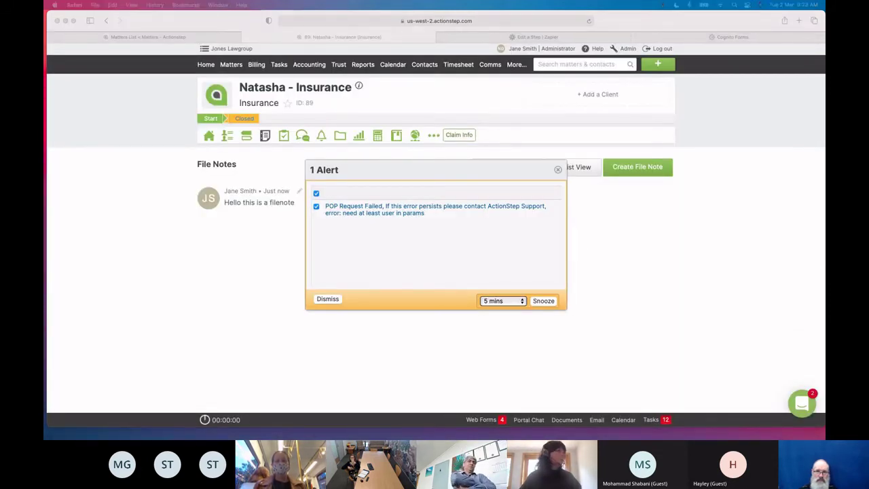
Open a new browser window, then close the failed-request alert on the Insurance matter
click(95, 5)
click(100, 17)
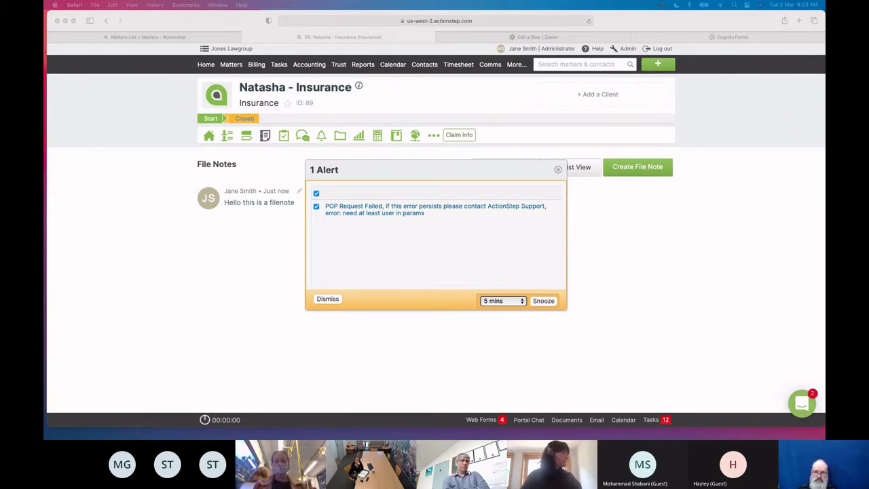
click(559, 170)
click(558, 170)
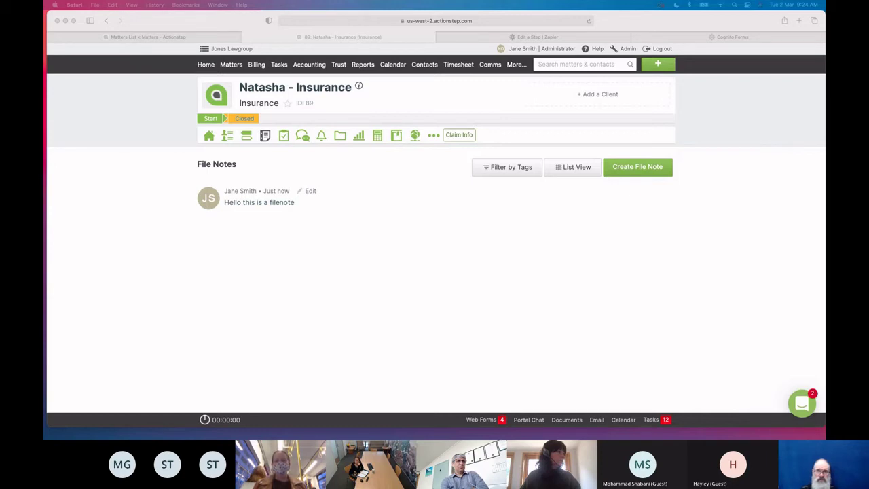
click(392, 235)
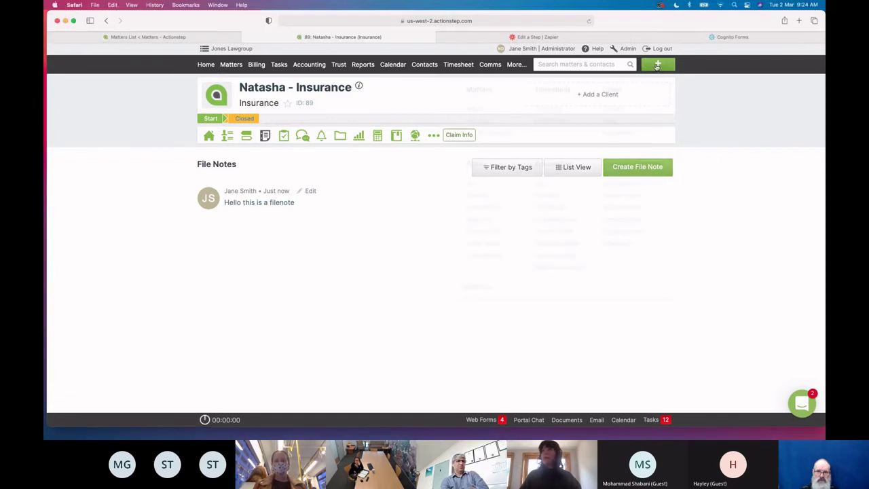
Start a new Actionstep contact and enter the client's first and last name
click(657, 64)
click(606, 111)
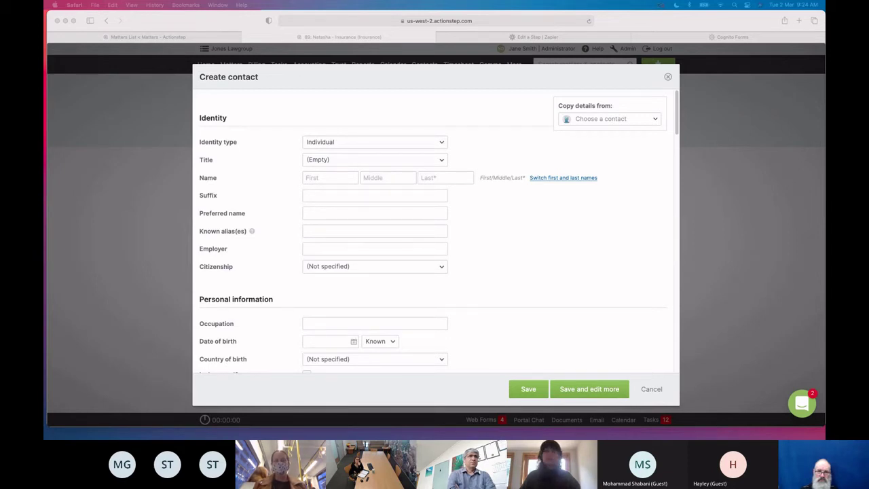
click(325, 178)
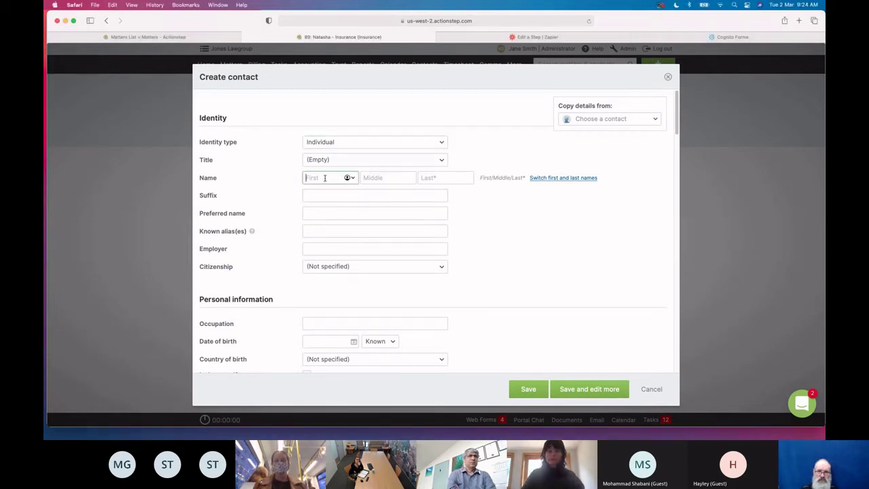
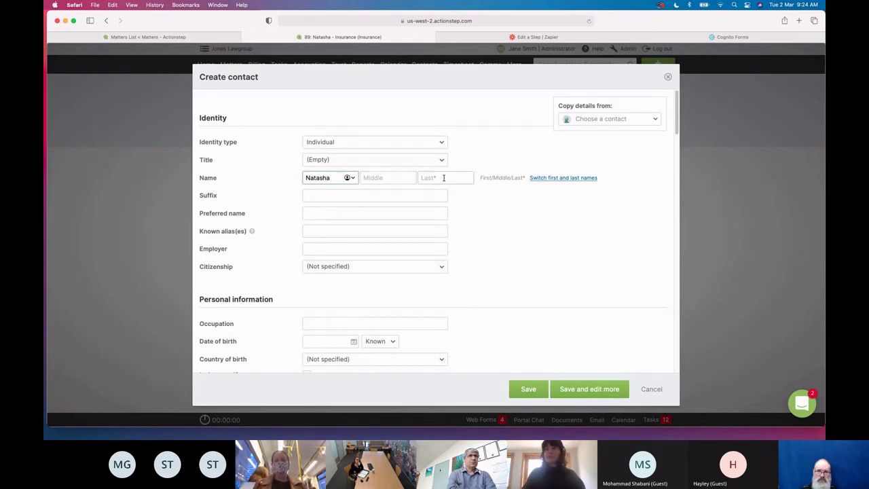
click(444, 178)
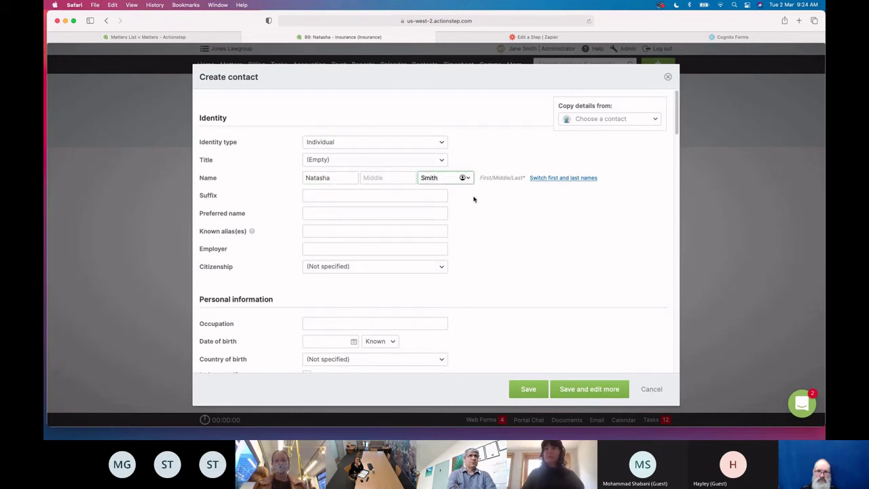
click(501, 241)
scroll(502, 241, down, 5)
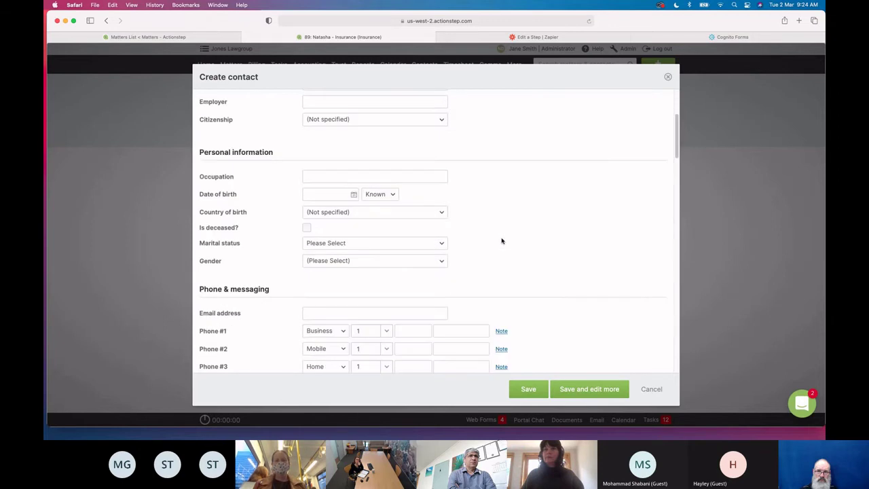
scroll(502, 241, down, 2)
Enter the client's e-mail address and save the new contact
click(351, 247)
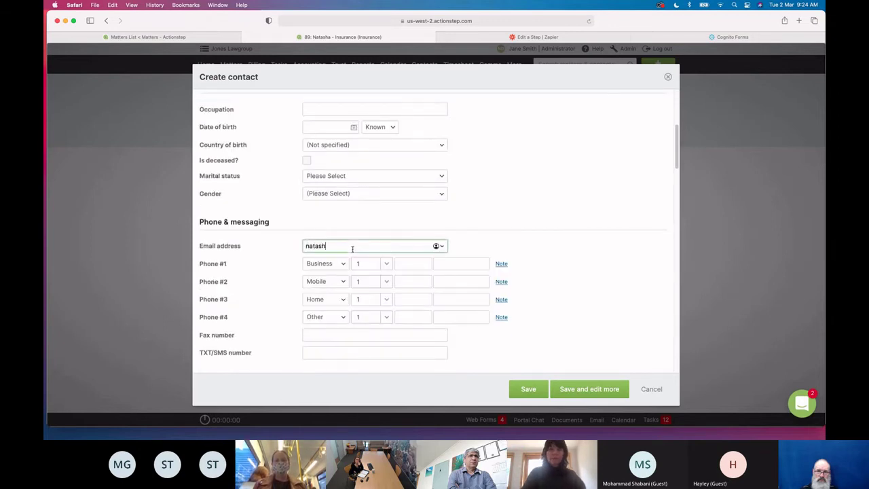
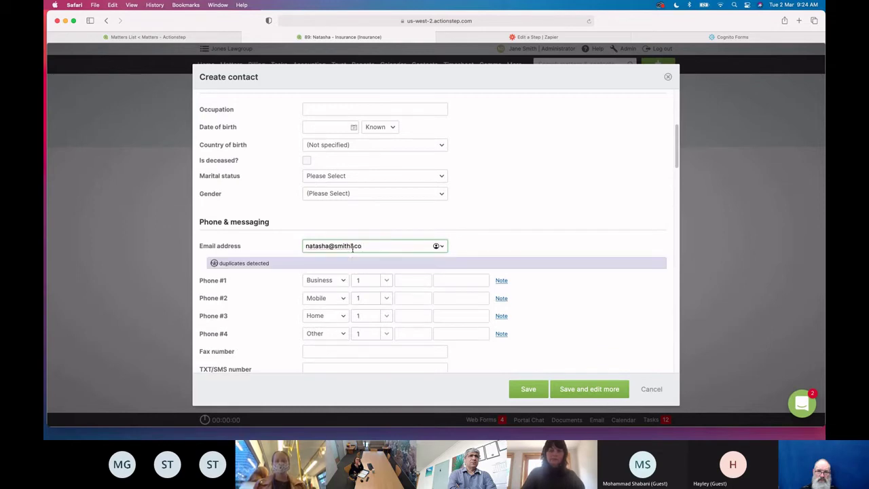
click(549, 269)
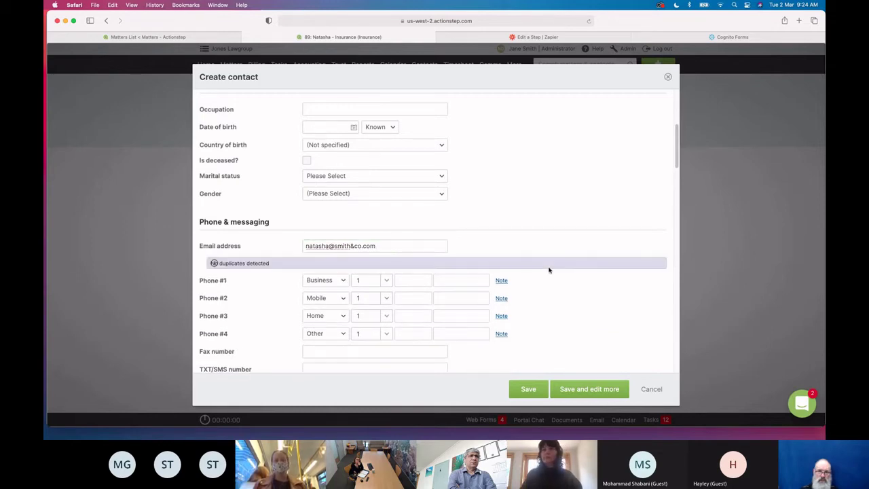
scroll(549, 270, down, 10)
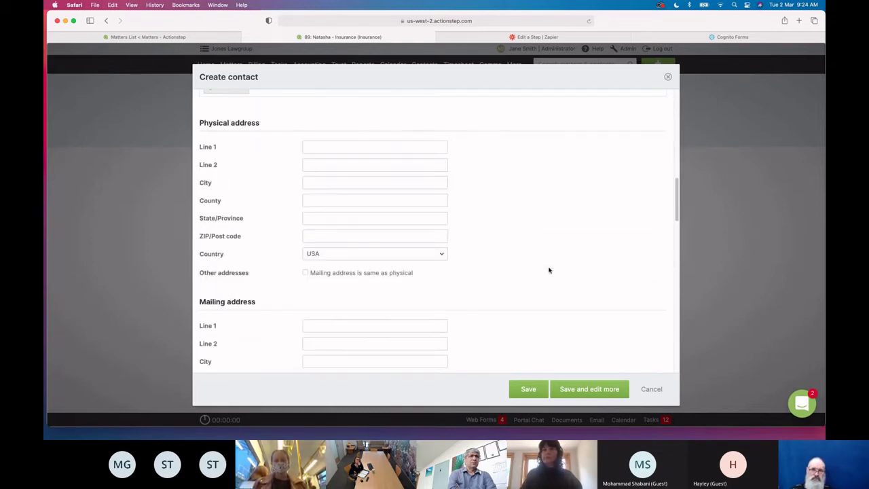
scroll(549, 268, down, 10)
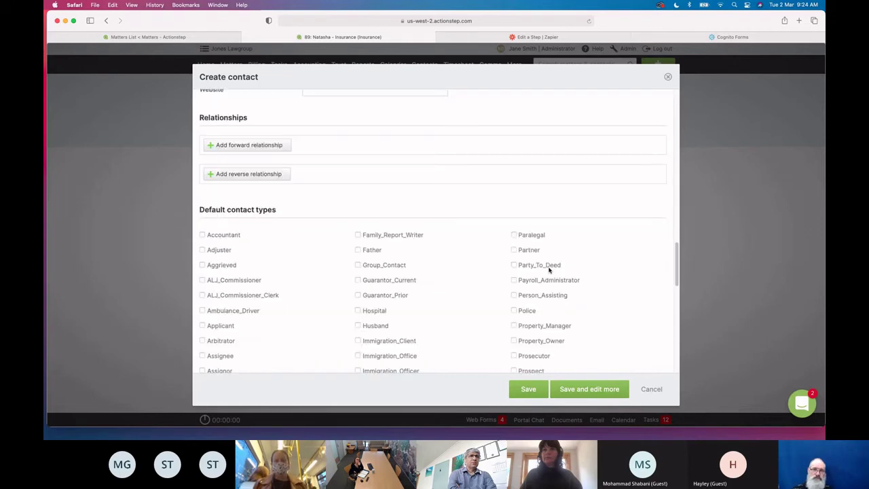
click(536, 393)
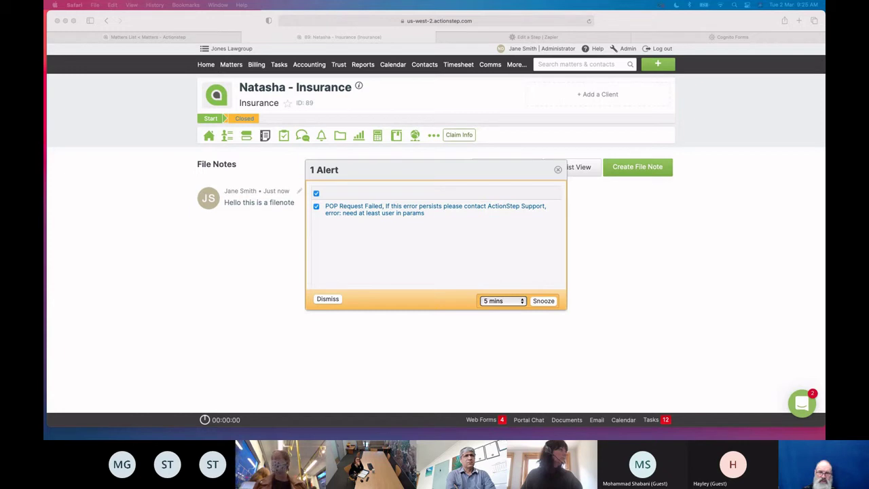
Close the failed-request alert and return to the 'Edit a Step | Zapier' tab
click(558, 169)
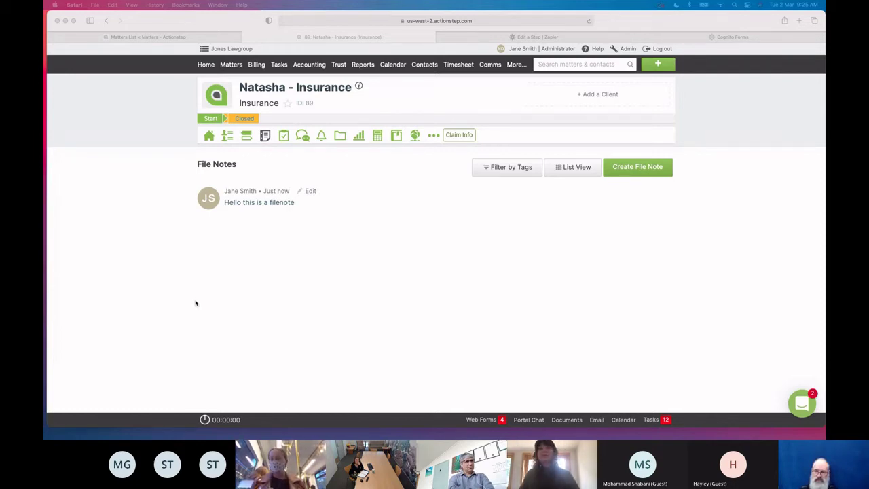
click(535, 37)
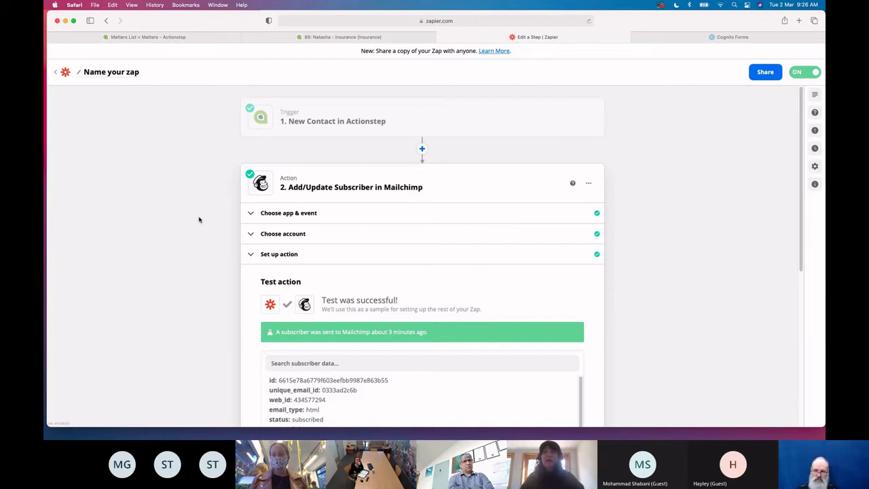
click(338, 121)
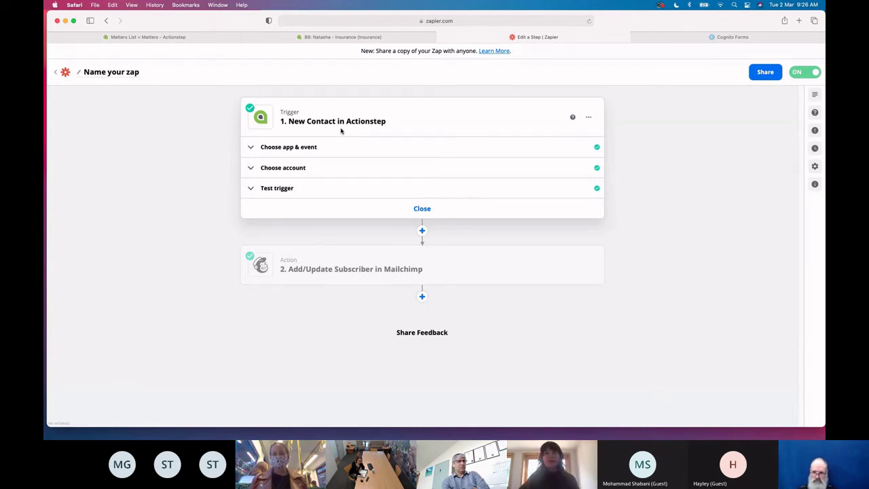
click(368, 273)
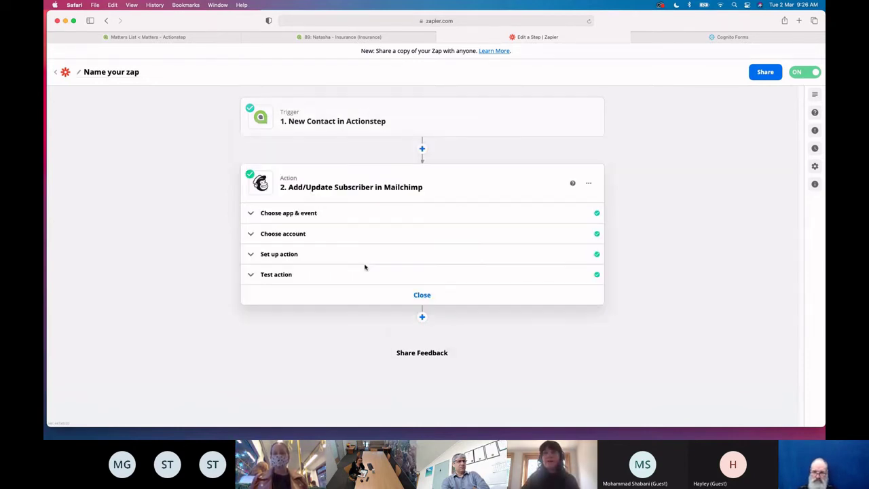
Review the Mailchimp step's app, account and action setup, including the Actionstep audience list
click(335, 235)
click(334, 220)
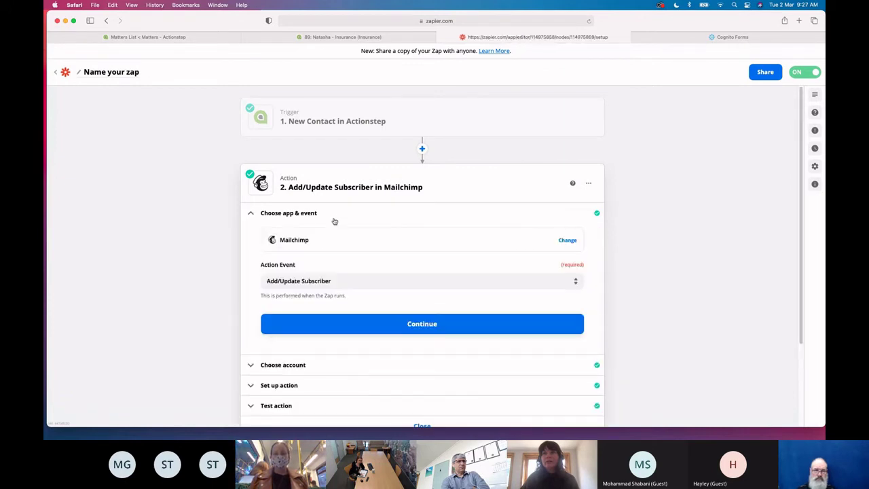
scroll(304, 315, down, 2)
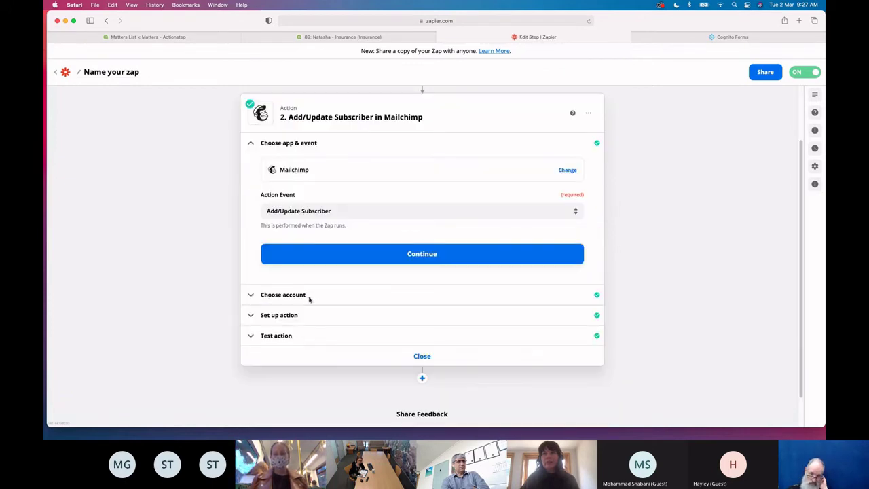
click(308, 295)
click(306, 279)
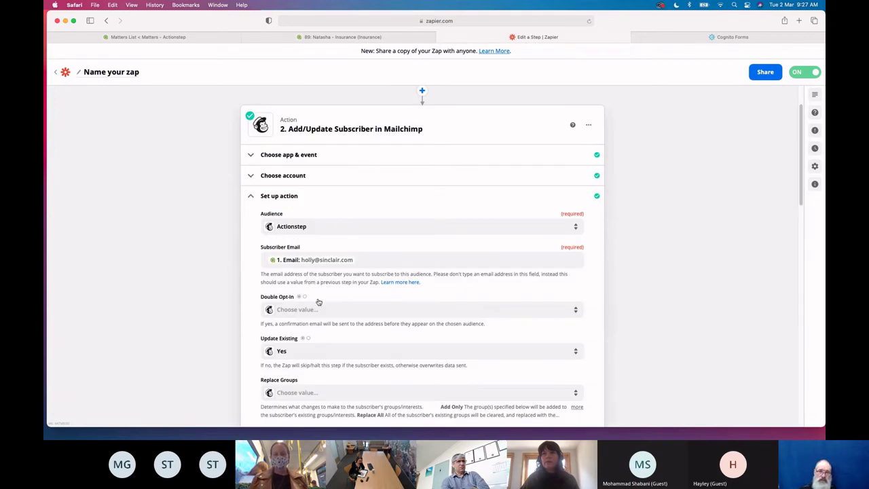
click(318, 227)
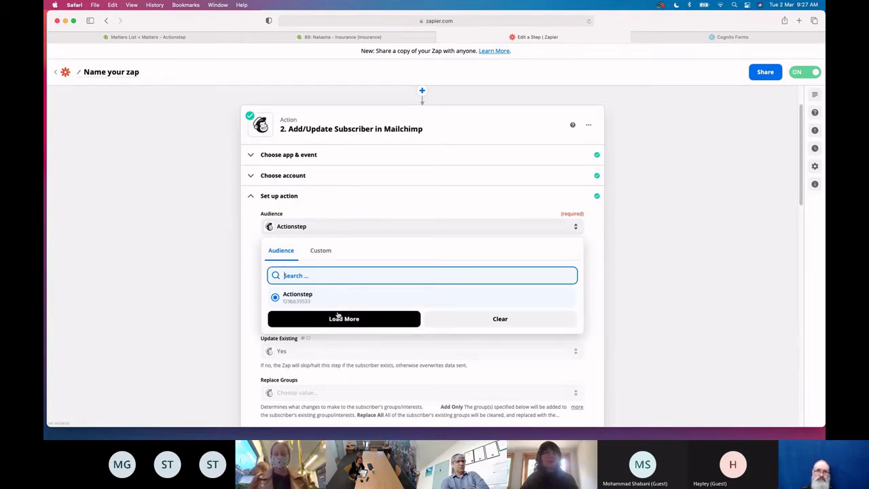
click(648, 296)
scroll(648, 299, up, 2)
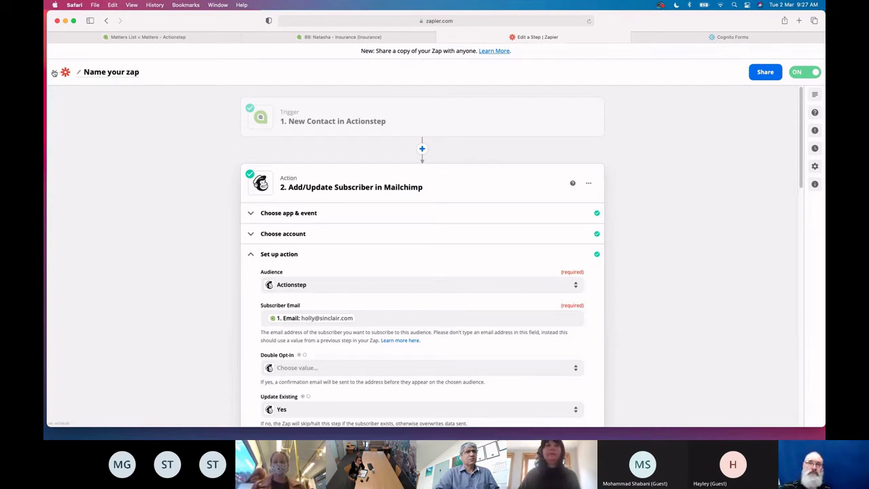
Rename the zap to 'Add contact to mail chimp'
click(127, 74)
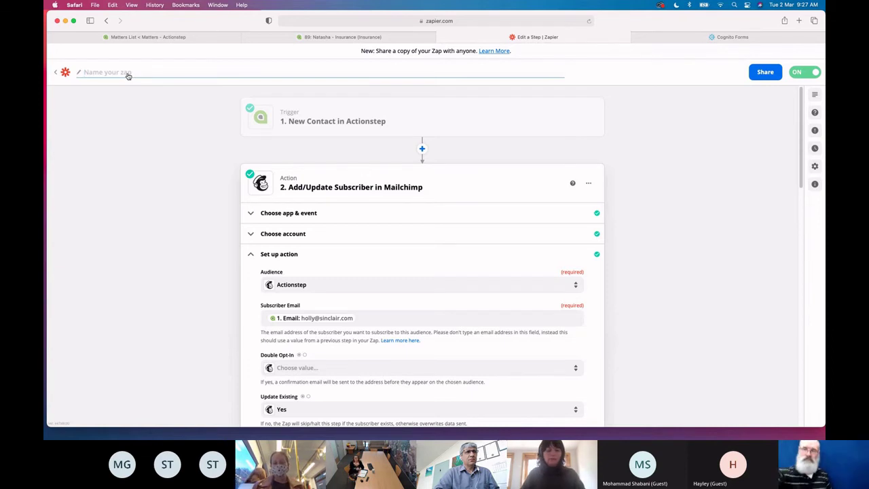
text(Add contact)
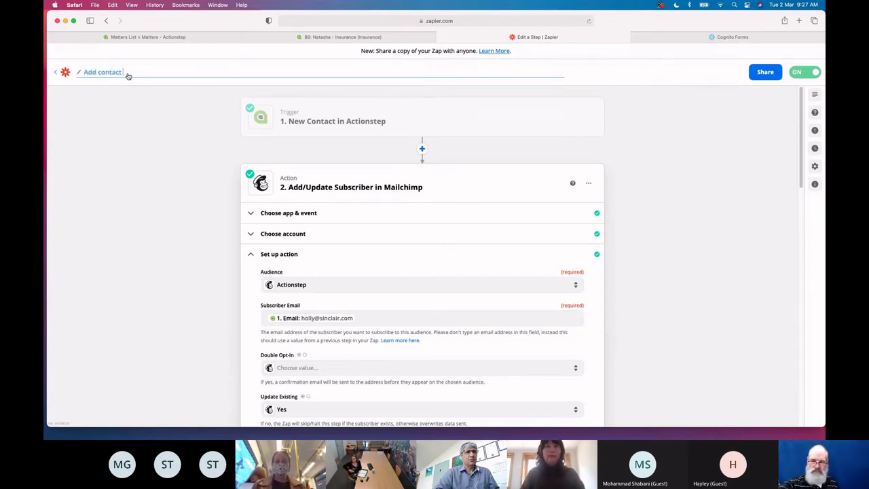
text( to ma)
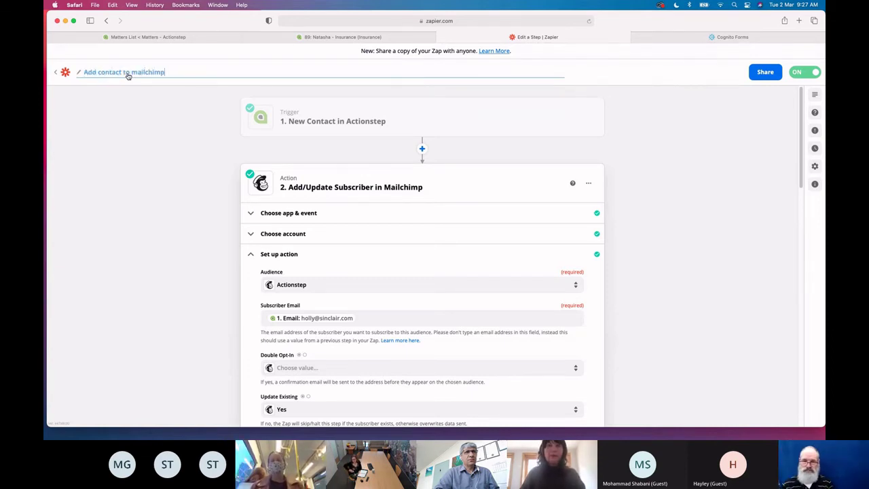
text(il chimp)
click(134, 126)
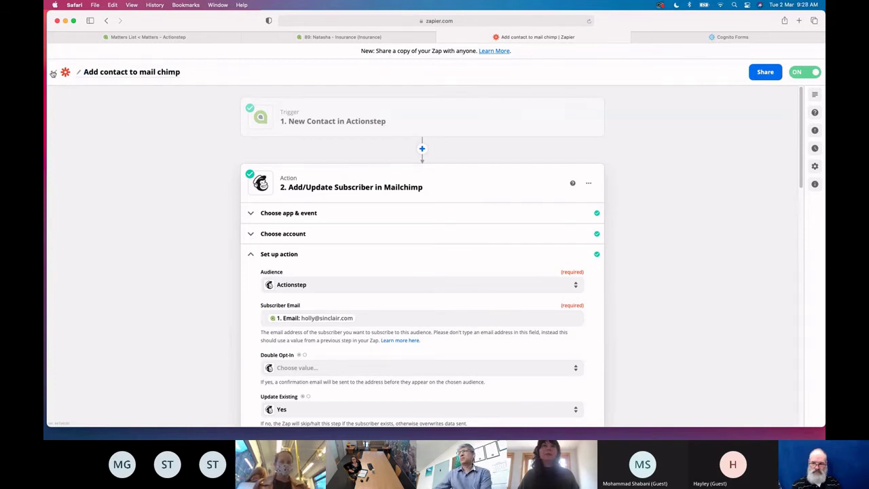
Go back to the Zaps list and open the Will Form Automation zap
click(53, 73)
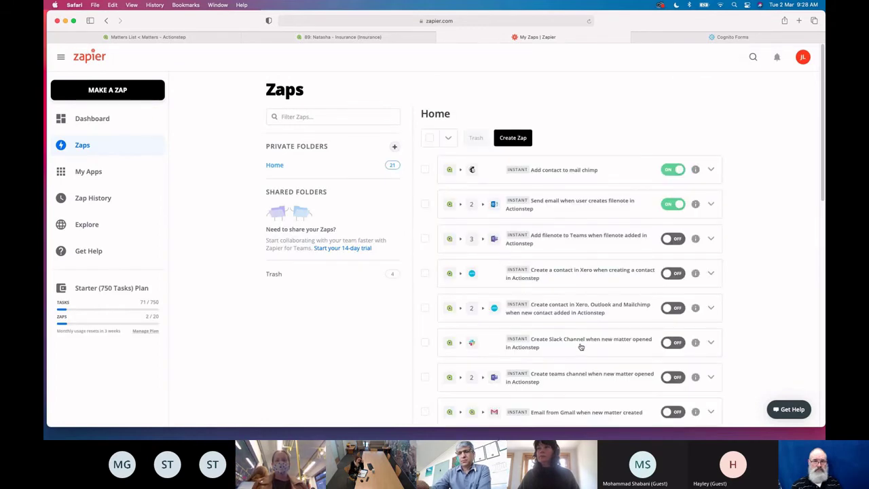
scroll(581, 347, down, 5)
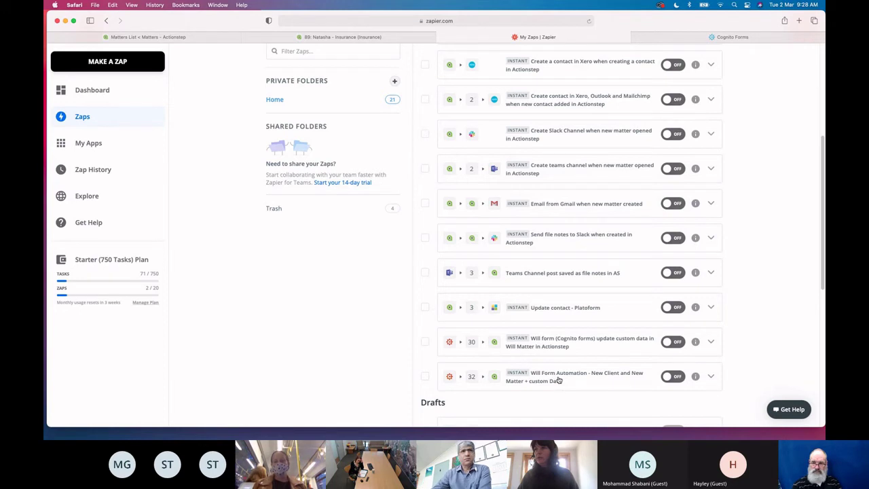
click(558, 380)
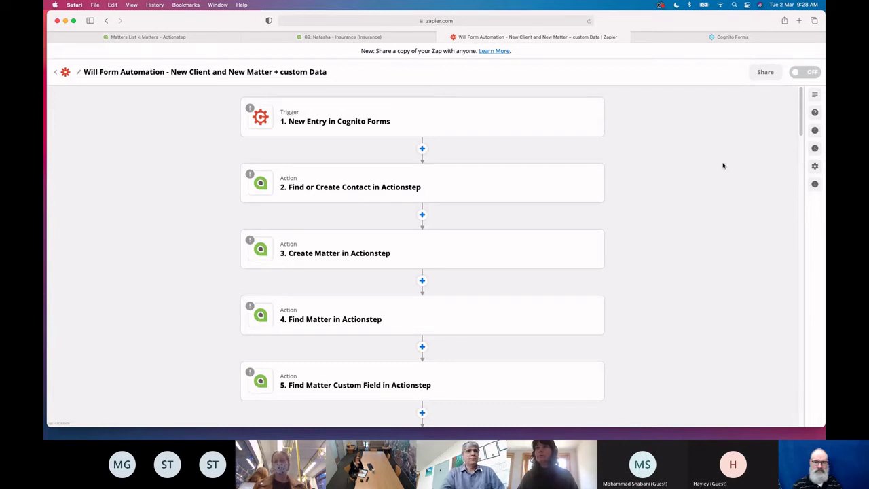
Connect the Cognito Forms trigger to its Cognito Forms account
scroll(662, 289, down, 15)
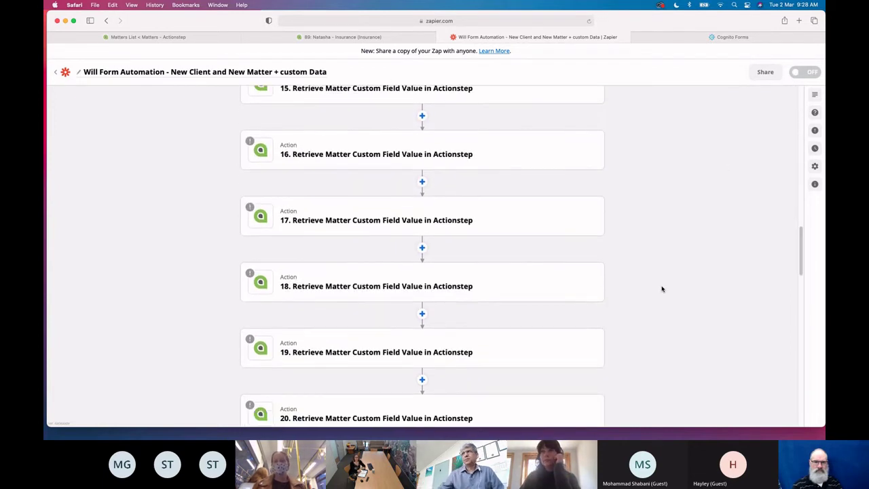
scroll(662, 289, down, 15)
scroll(662, 289, up, 20)
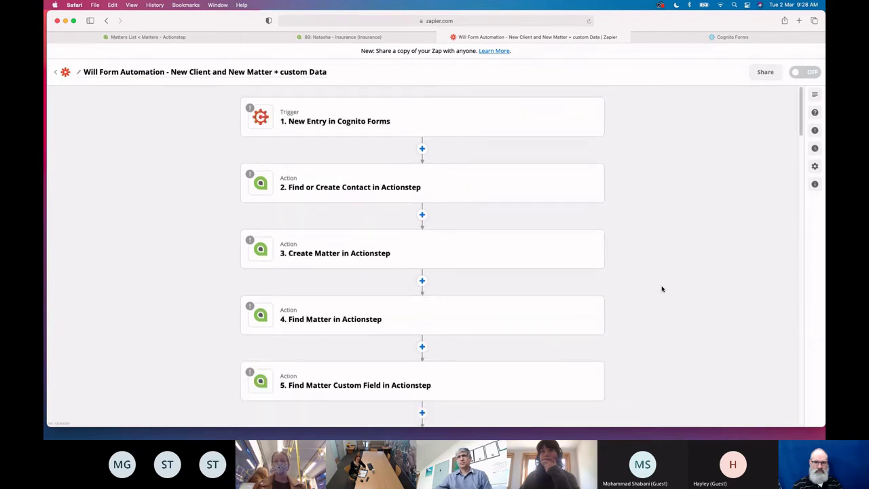
click(338, 120)
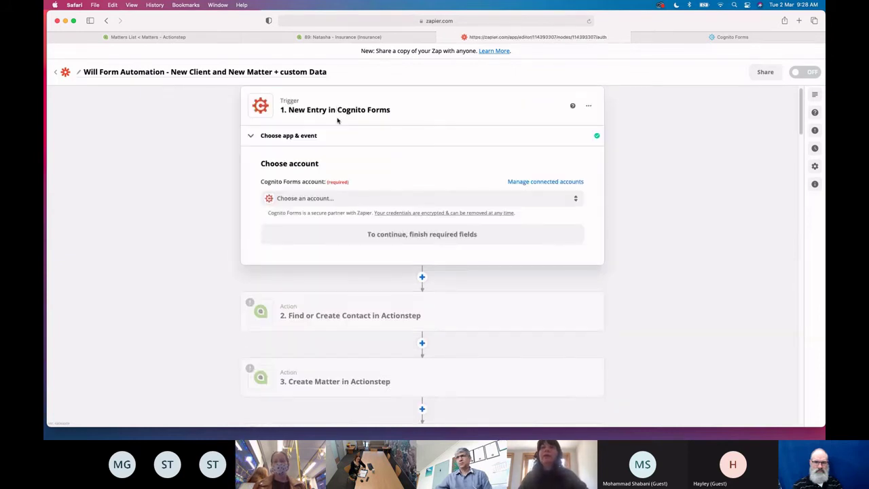
click(349, 198)
click(332, 267)
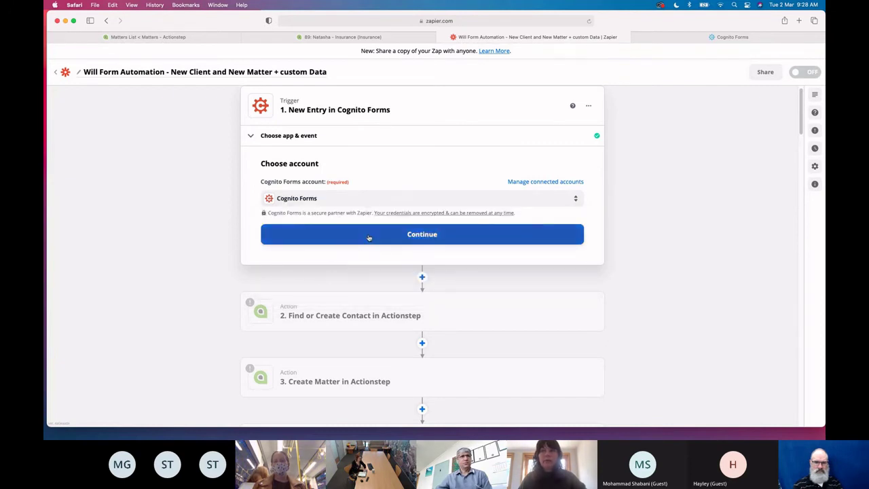
click(369, 235)
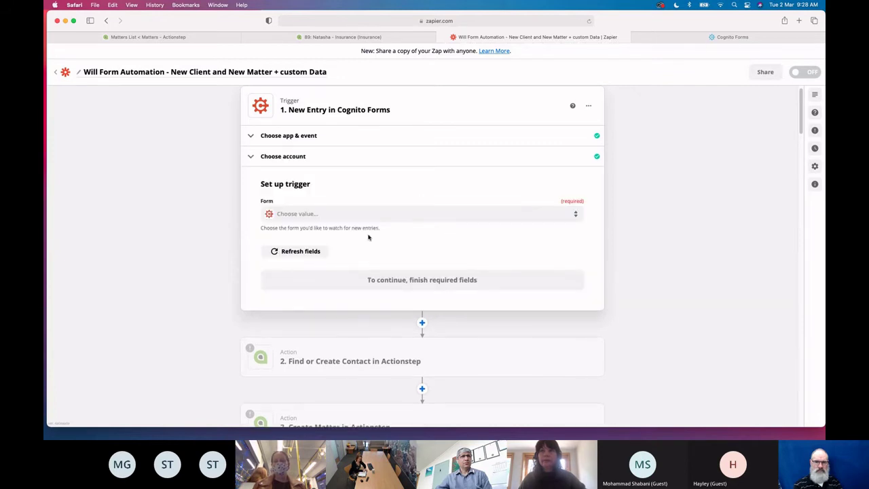
Set the trigger to the New Client - Will Questionnaire form and confirm a recent sample entry
click(344, 216)
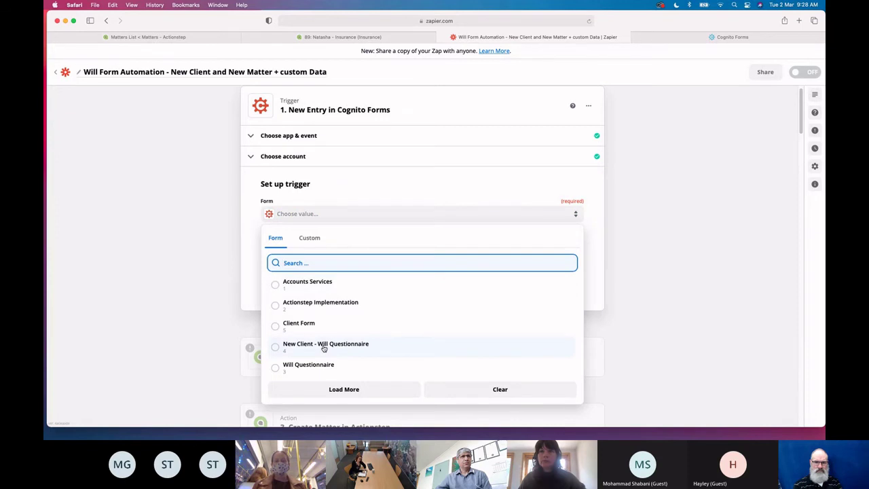
click(328, 345)
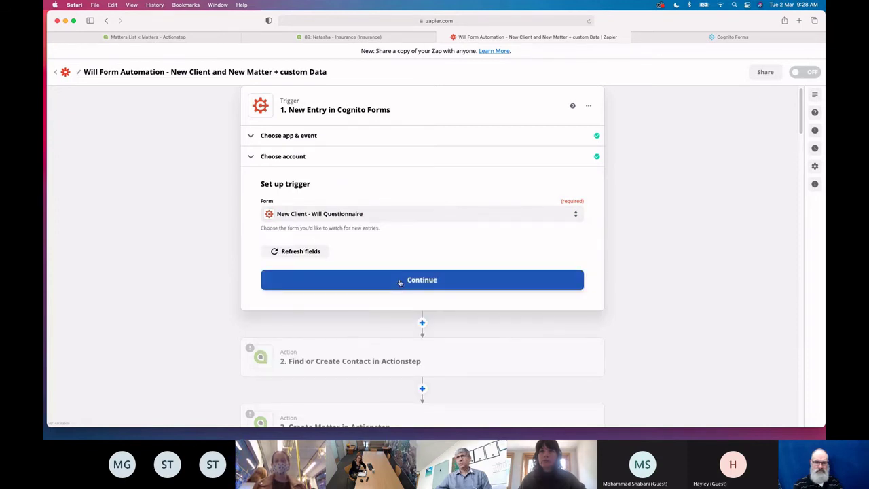
click(401, 280)
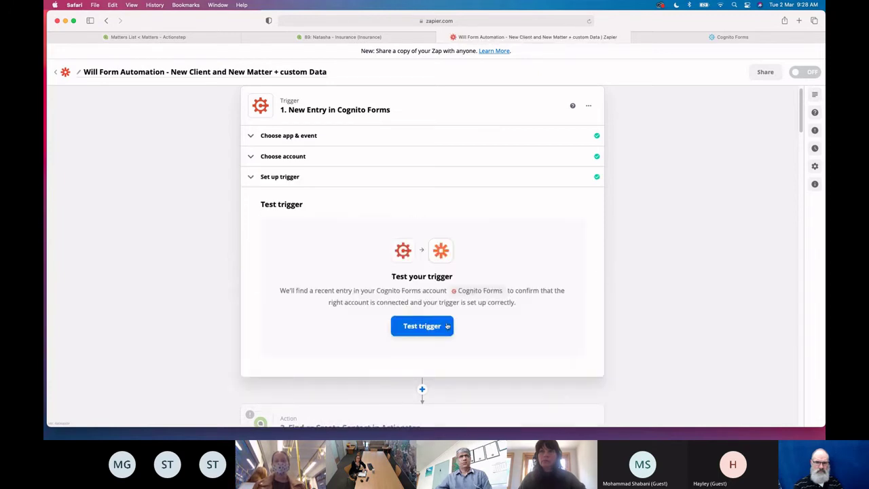
click(445, 332)
scroll(448, 339, down, 5)
scroll(380, 265, down, 2)
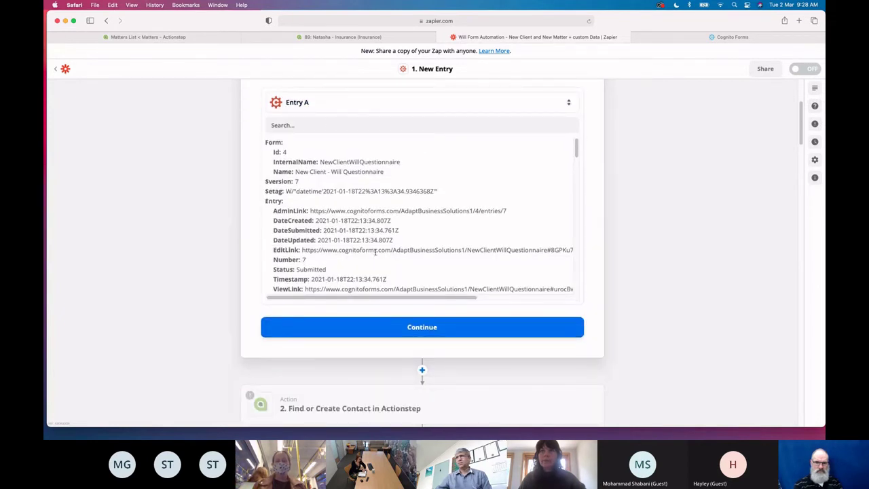
scroll(375, 255, down, 10)
scroll(376, 255, down, 10)
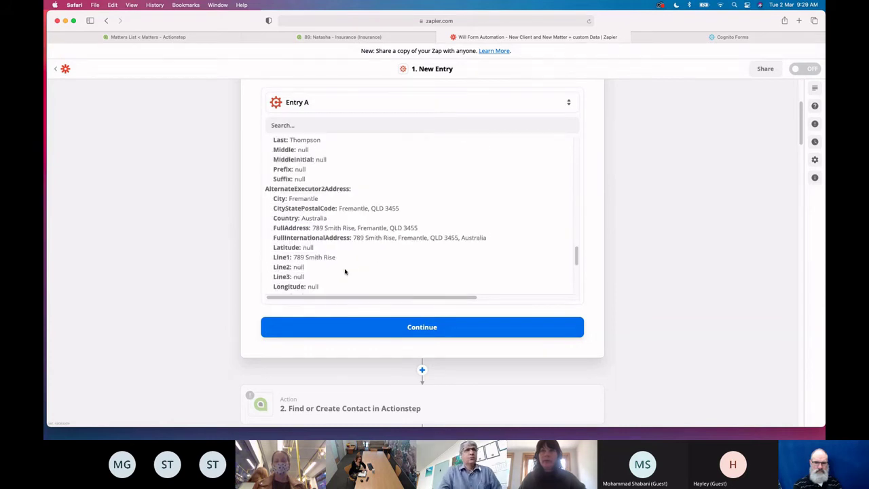
scroll(345, 270, down, 5)
scroll(348, 267, down, 8)
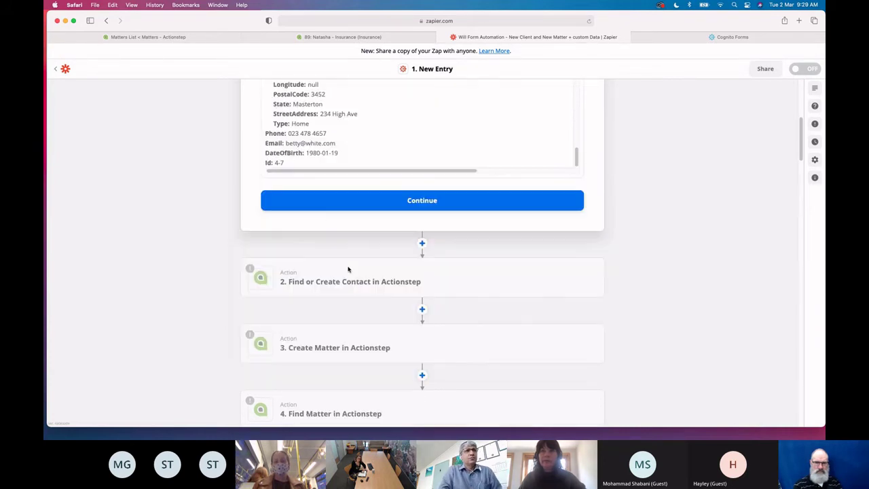
click(378, 209)
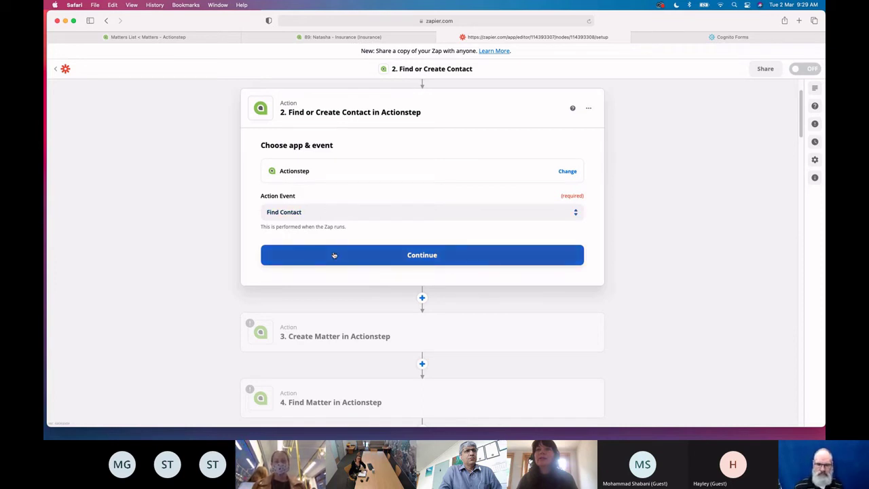
Keep Find Contact as the event and connect the firm's Actionstep account
click(327, 213)
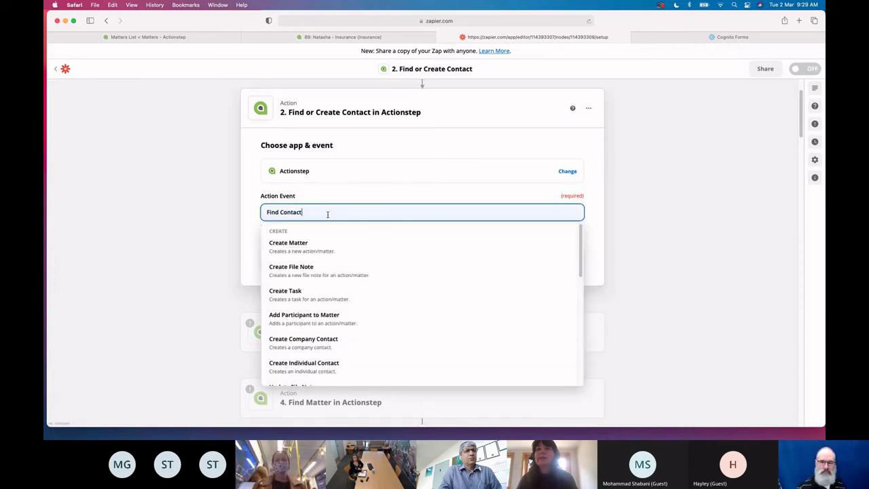
click(346, 184)
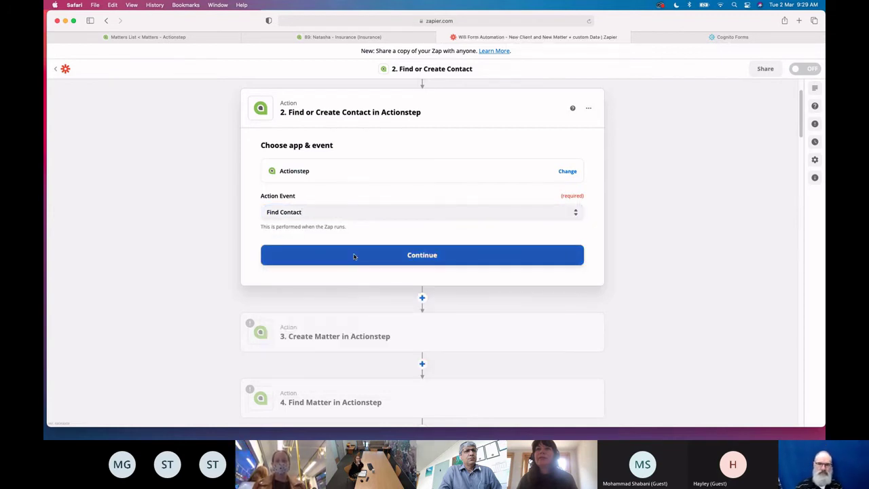
click(353, 256)
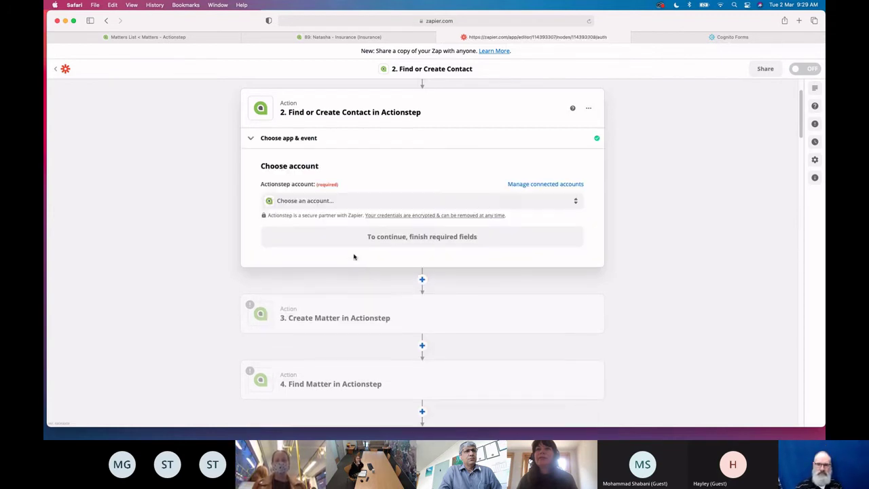
click(341, 202)
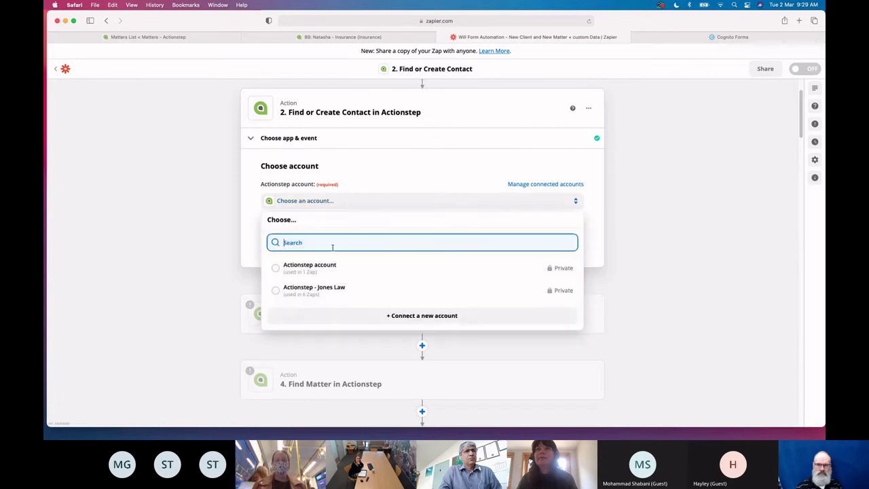
click(340, 288)
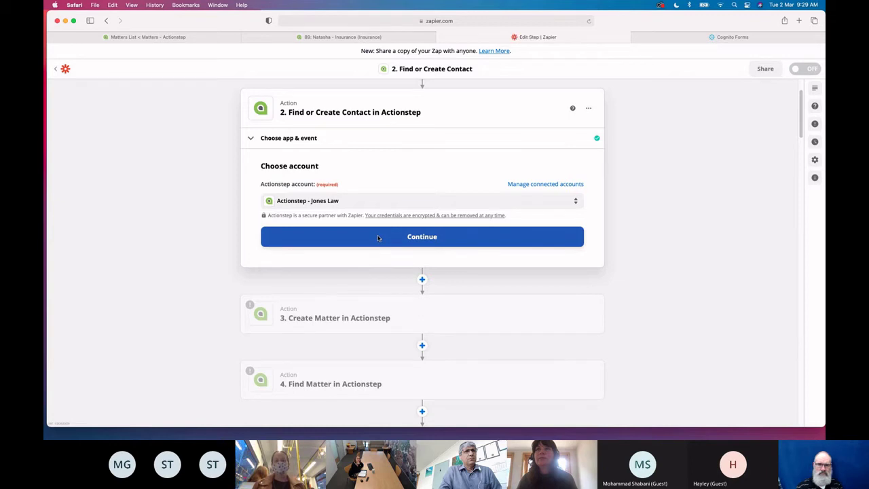
click(378, 237)
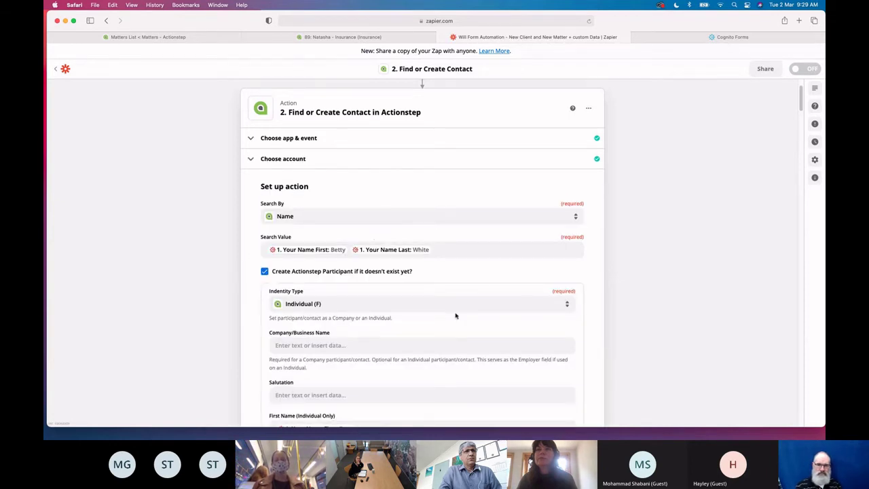
Review the form-mapped contact fields and accept them
scroll(631, 339, down, 5)
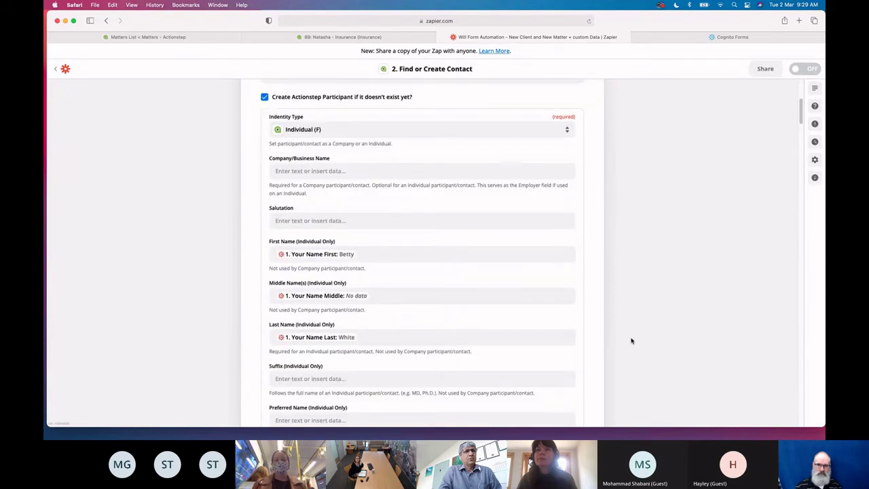
scroll(631, 340, down, 6)
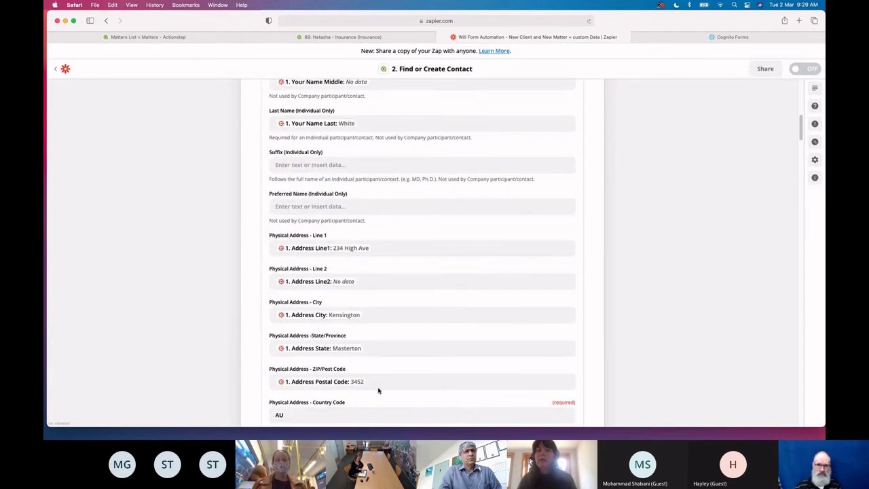
scroll(378, 389, down, 4)
scroll(357, 361, down, 6)
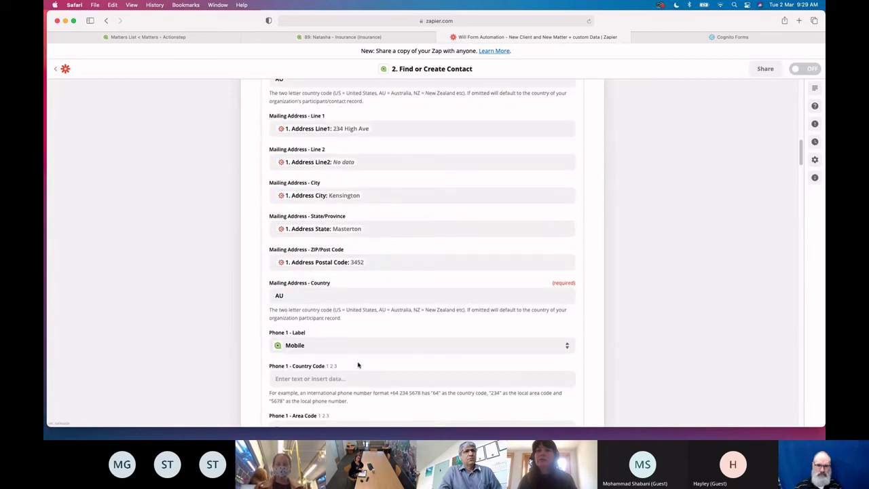
scroll(359, 365, down, 3)
scroll(333, 334, down, 3)
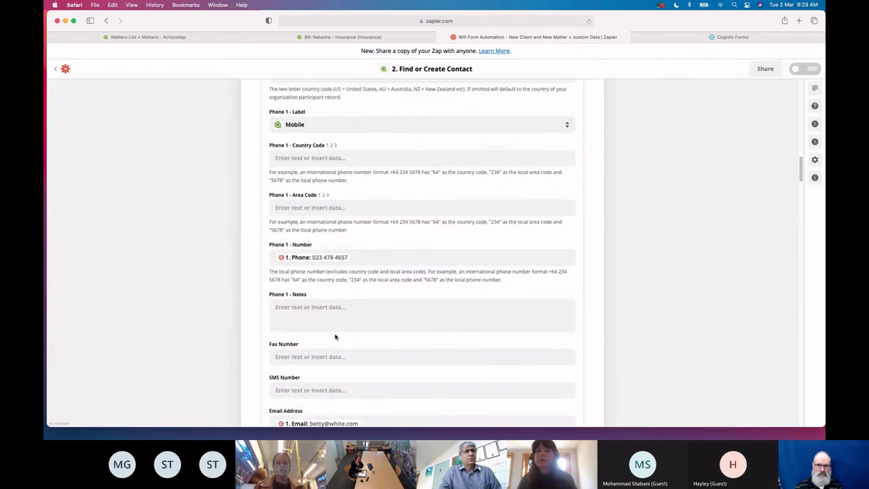
scroll(335, 337, down, 7)
scroll(392, 338, down, 4)
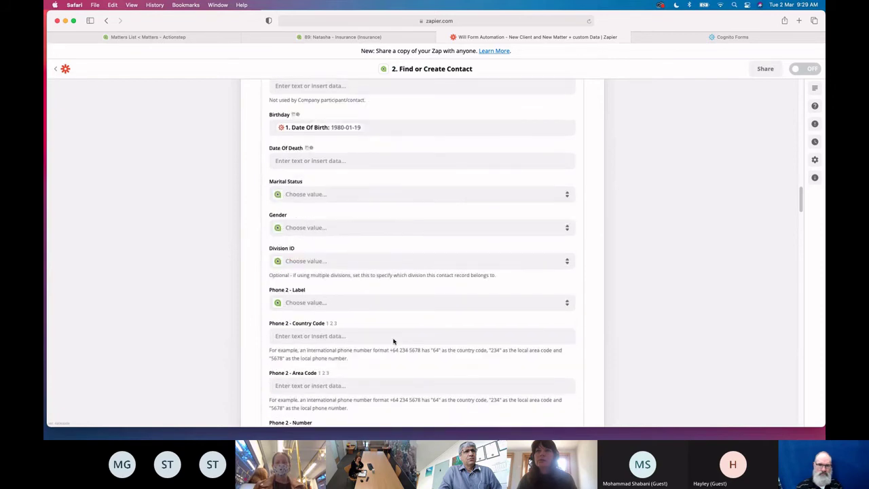
scroll(393, 342, down, 10)
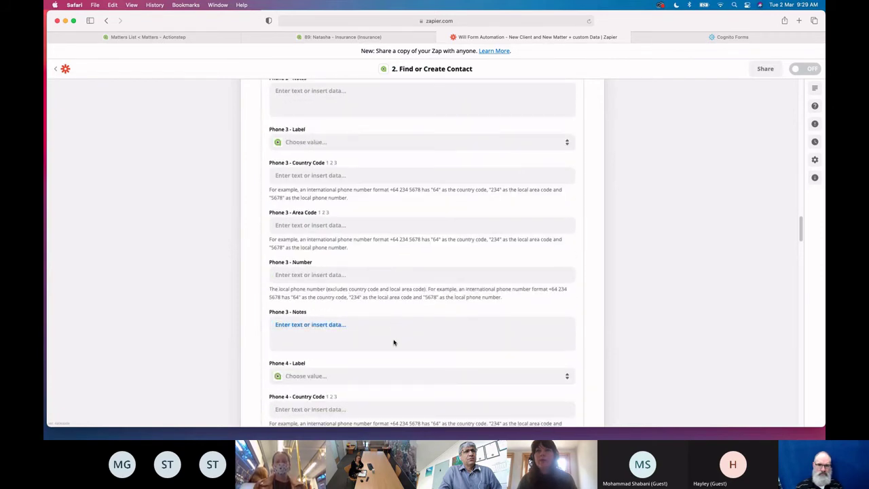
scroll(394, 341, down, 6)
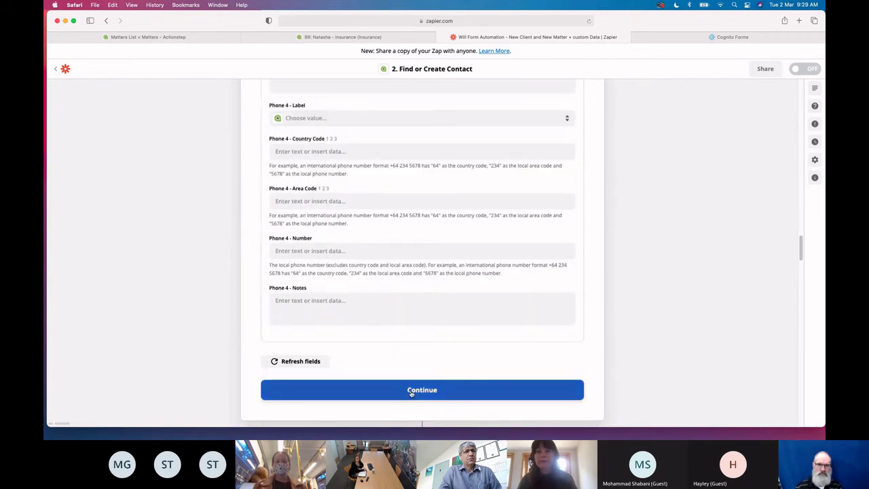
click(411, 391)
scroll(392, 309, up, 20)
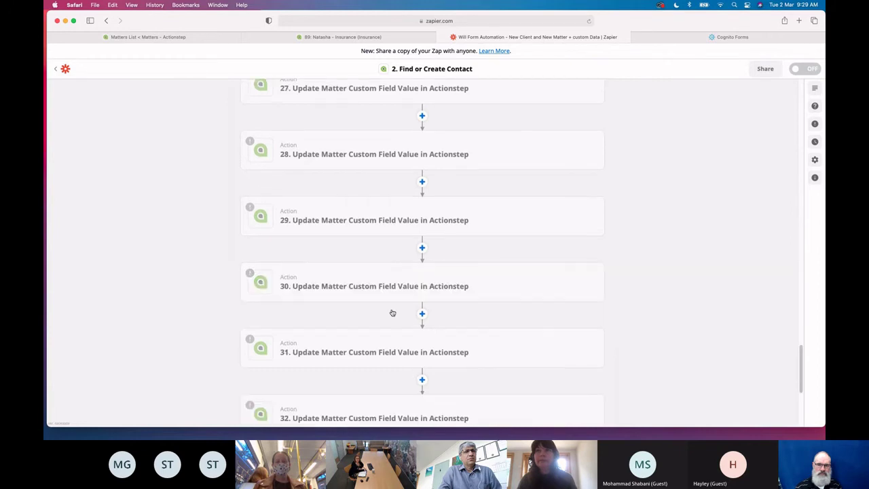
Scroll the step list toward the Create Matter step while the contact test loads
scroll(392, 311, up, 4)
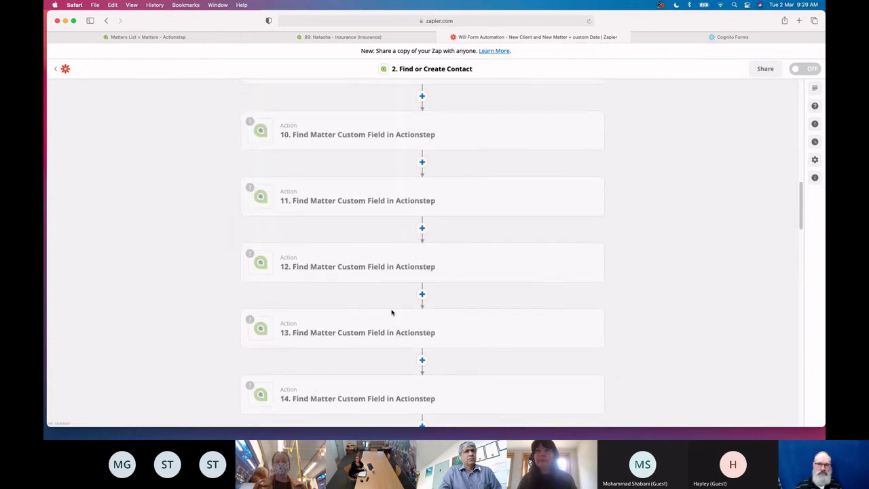
scroll(392, 312, up, 15)
scroll(392, 312, down, 10)
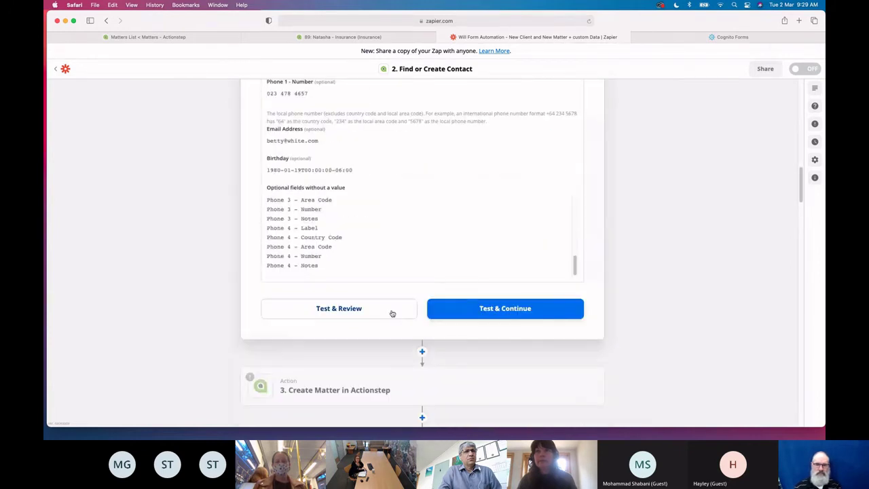
scroll(468, 309, down, 12)
scroll(468, 309, up, 13)
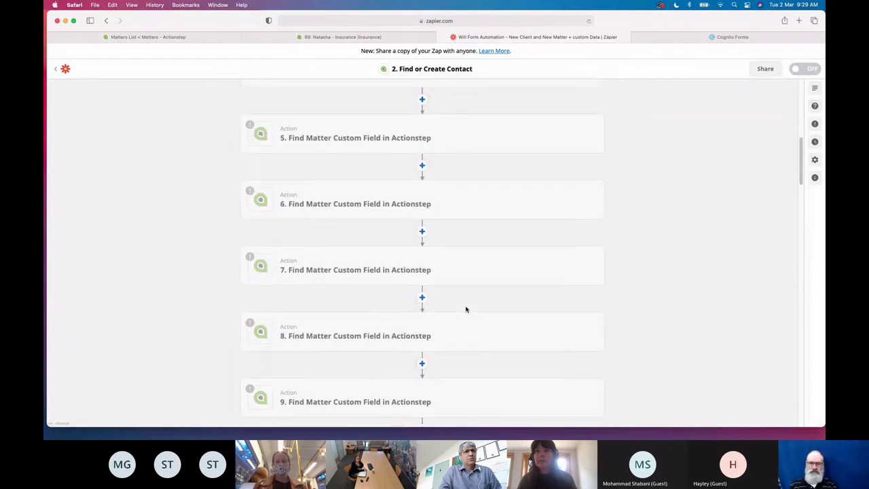
scroll(467, 309, down, 4)
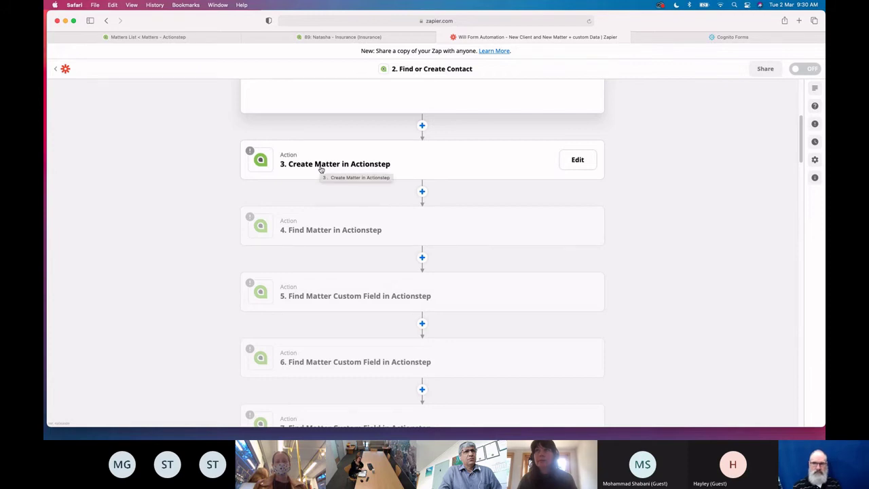
scroll(339, 254, down, 2)
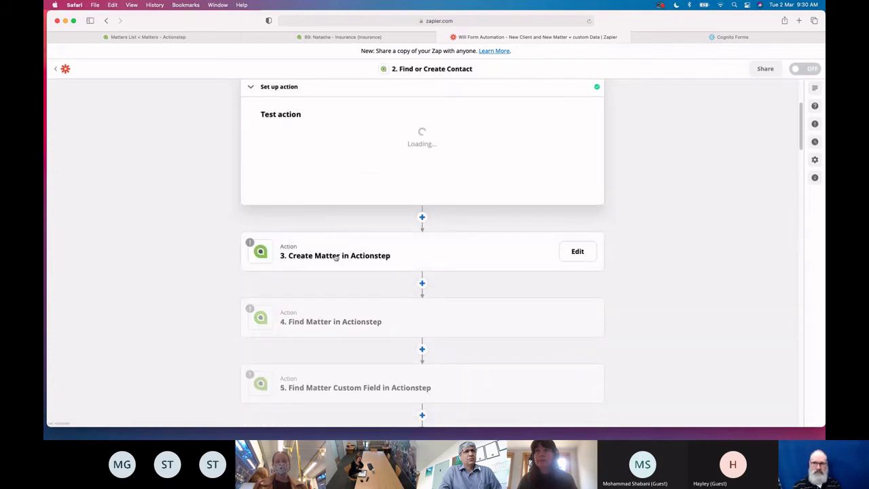
Set the Create Matter step's account to the firm's Actionstep account, then open Find Matter
click(336, 256)
click(314, 210)
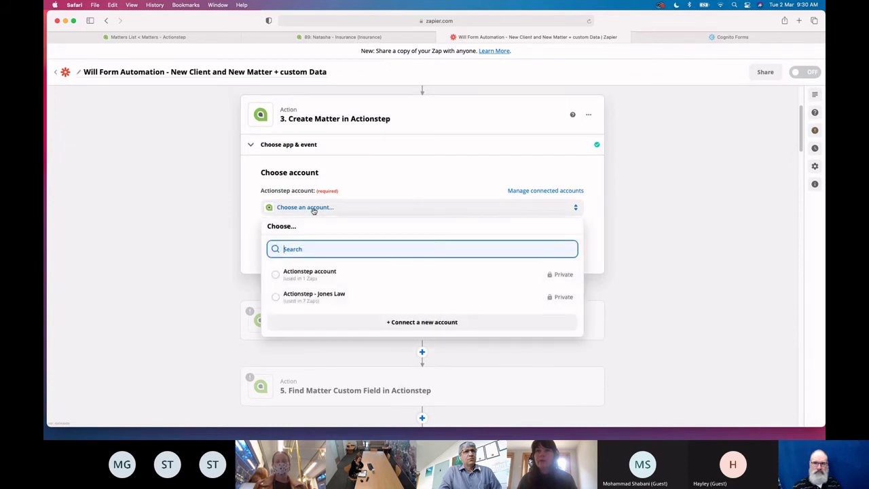
click(327, 302)
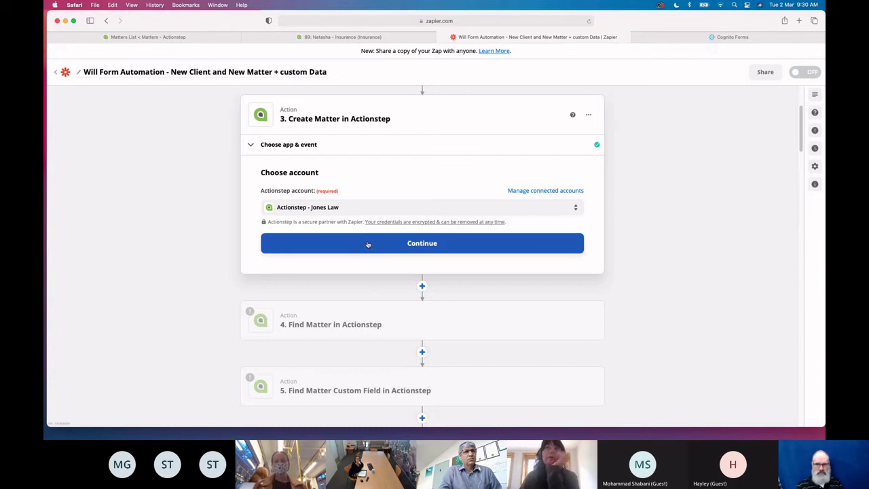
click(394, 245)
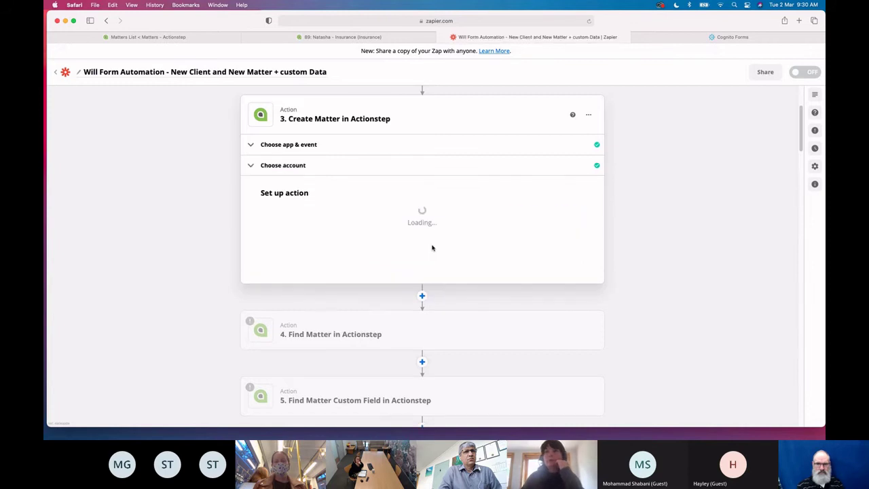
scroll(516, 296, down, 2)
click(516, 297)
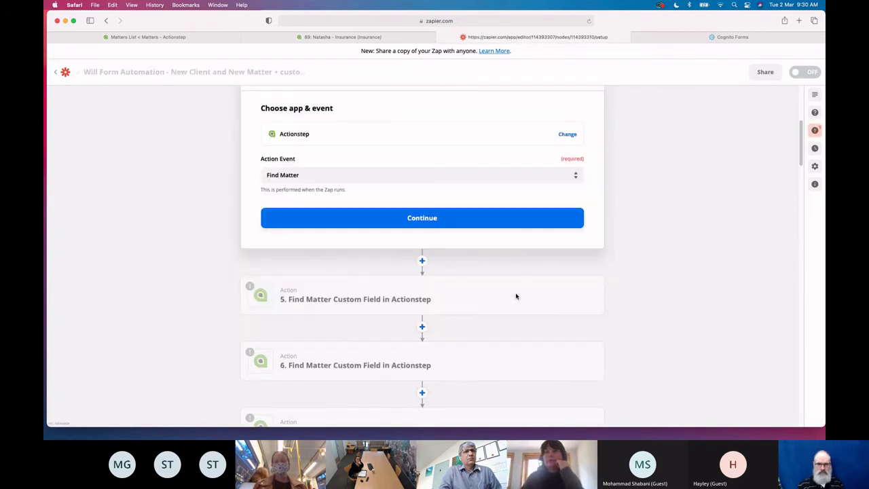
Keep Find Matter, select the firm's Actionstep account, and accept the matter-name search
click(429, 221)
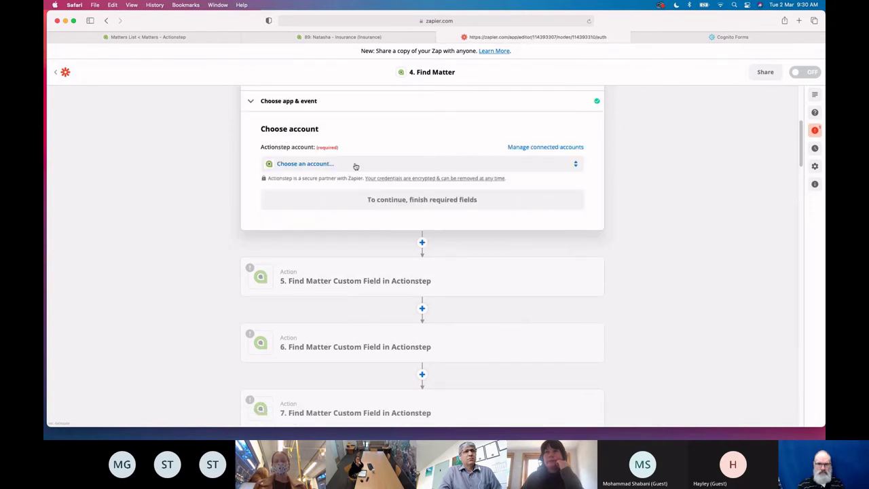
click(356, 167)
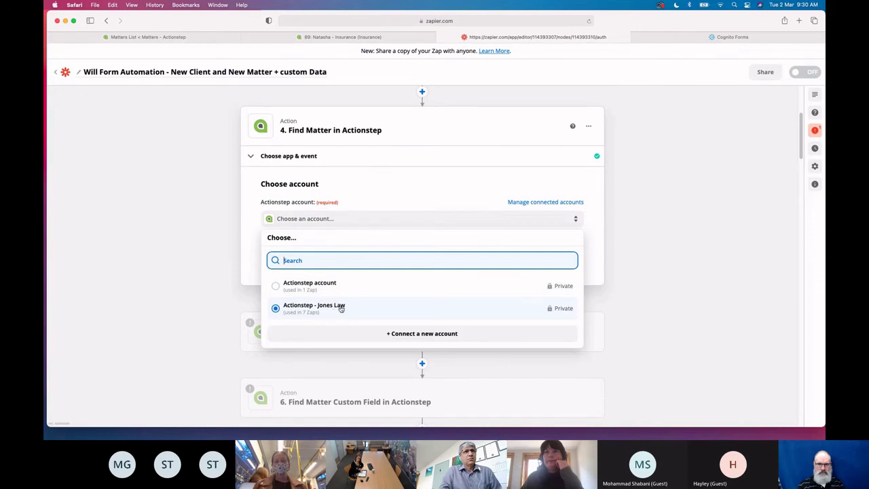
click(342, 309)
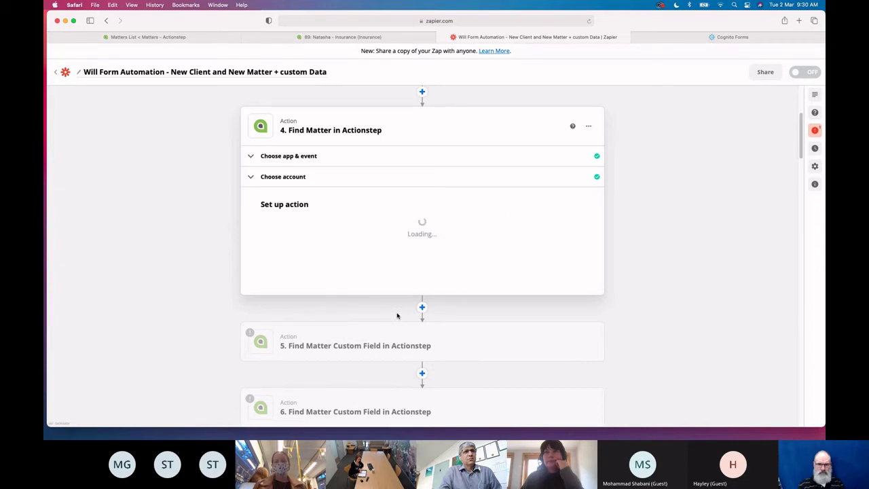
scroll(398, 316, down, 2)
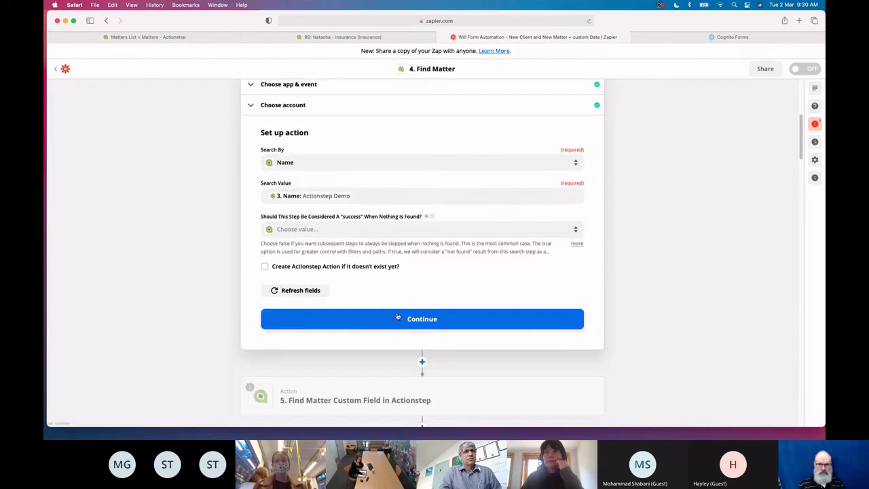
click(372, 326)
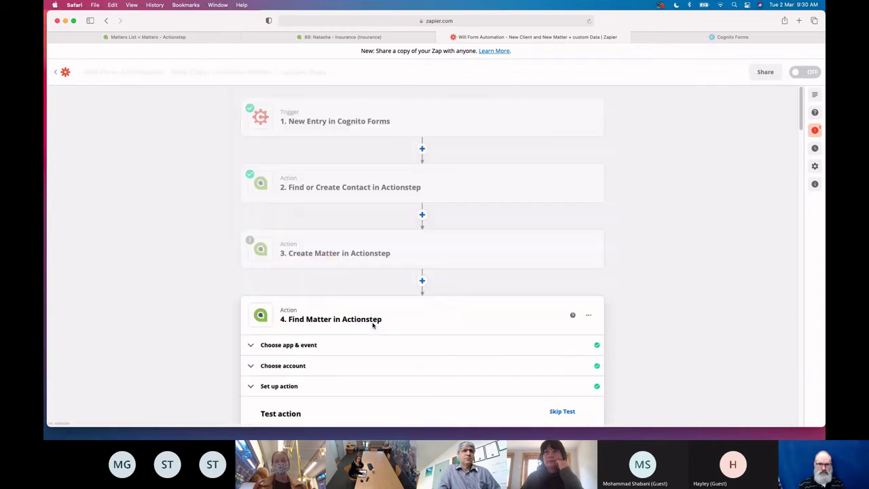
Test the Create Matter step, which returns a 404 error
scroll(373, 324, up, 5)
click(342, 268)
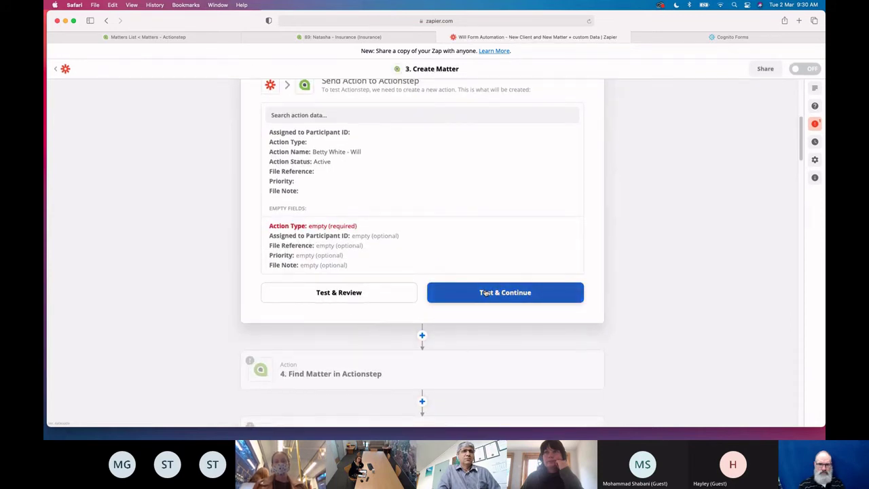
click(486, 293)
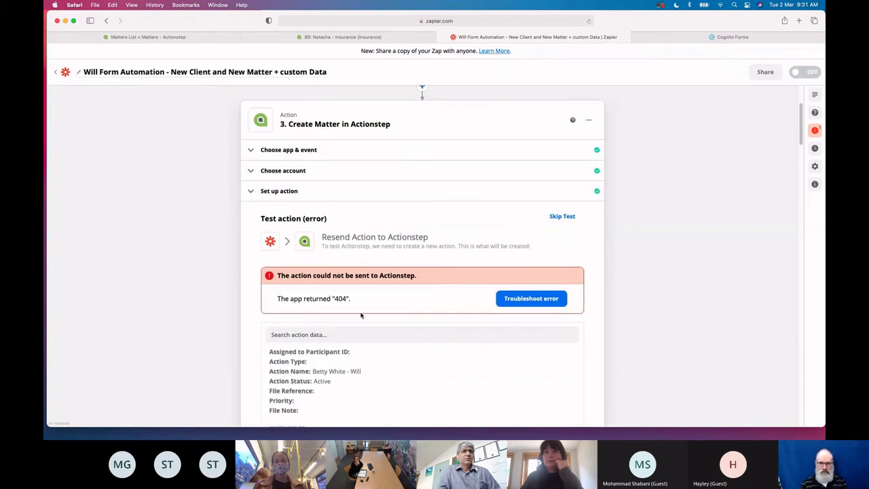
Reconfirm the Actionstep account and reopen the Create Matter action setup form
click(312, 172)
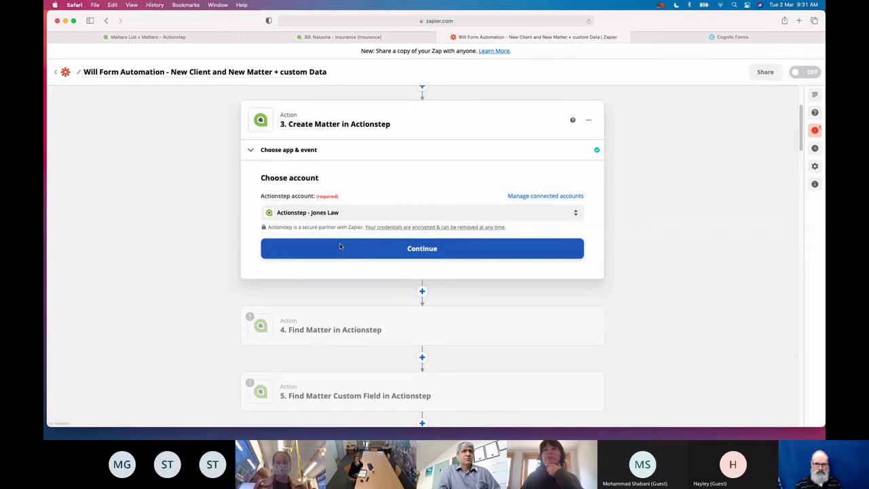
click(432, 254)
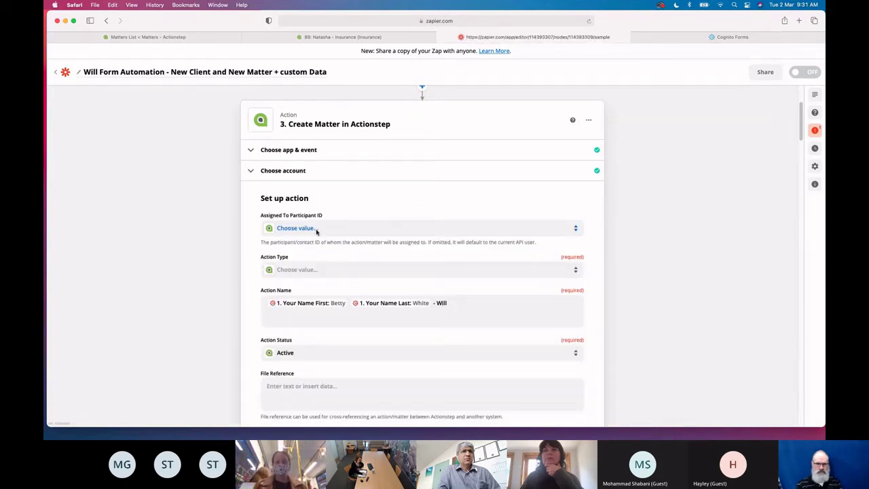
click(311, 191)
click(312, 173)
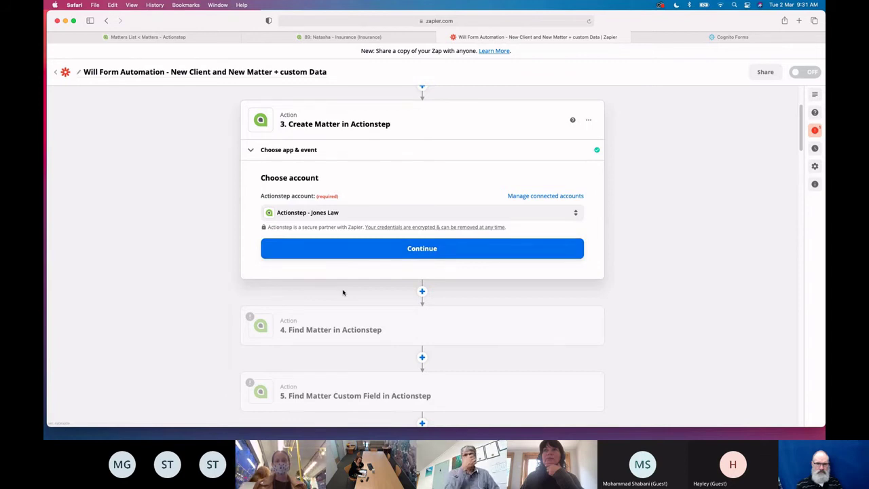
click(437, 251)
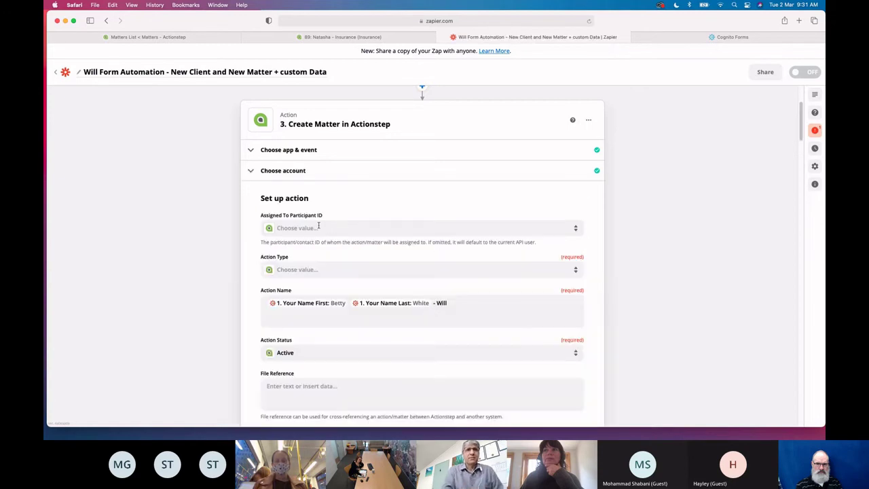
click(318, 227)
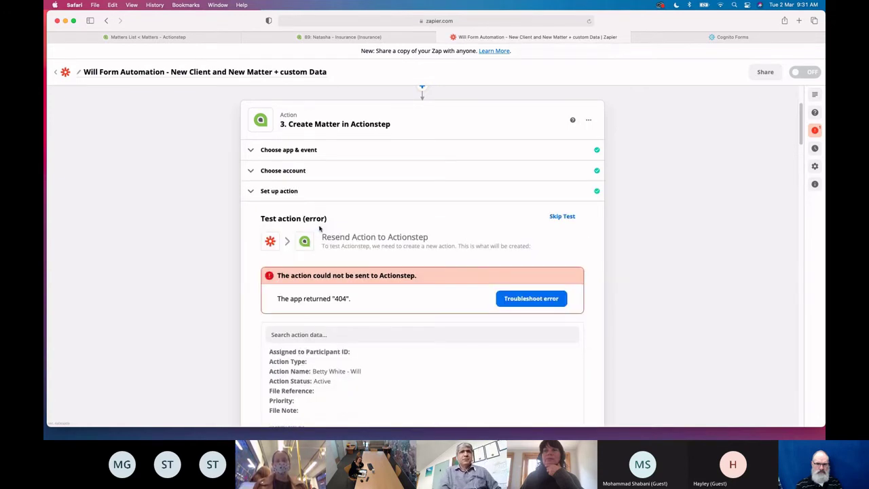
click(305, 192)
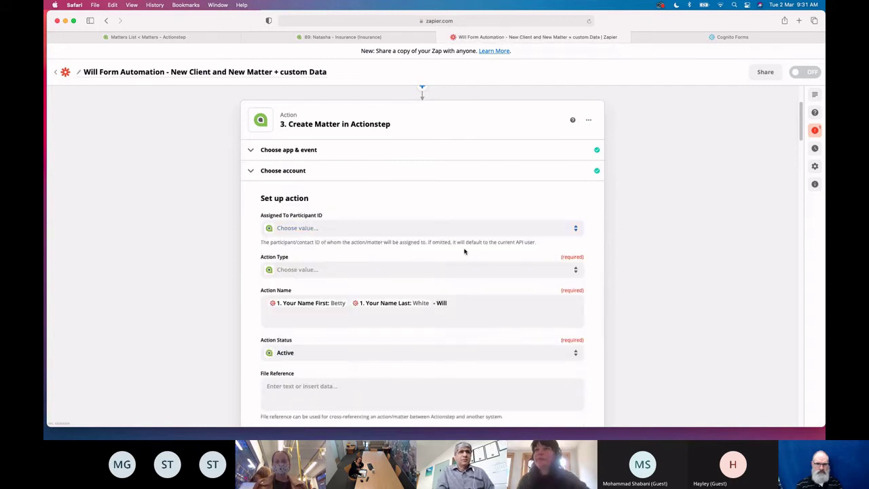
scroll(465, 252, down, 1)
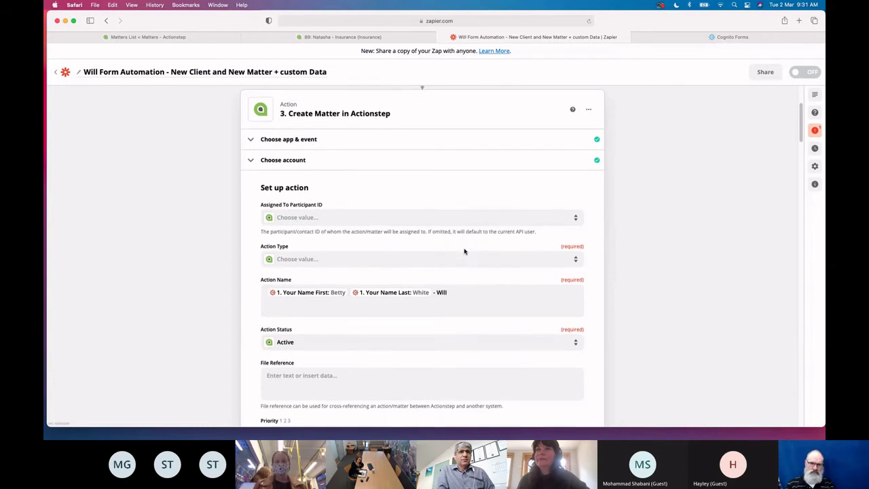
scroll(465, 252, down, 3)
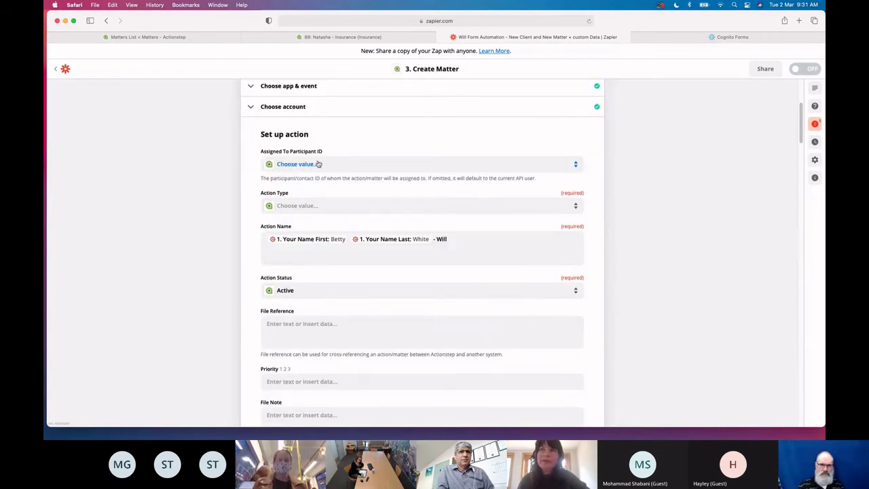
Choose Wills from the Create Matter Action Type list
click(311, 210)
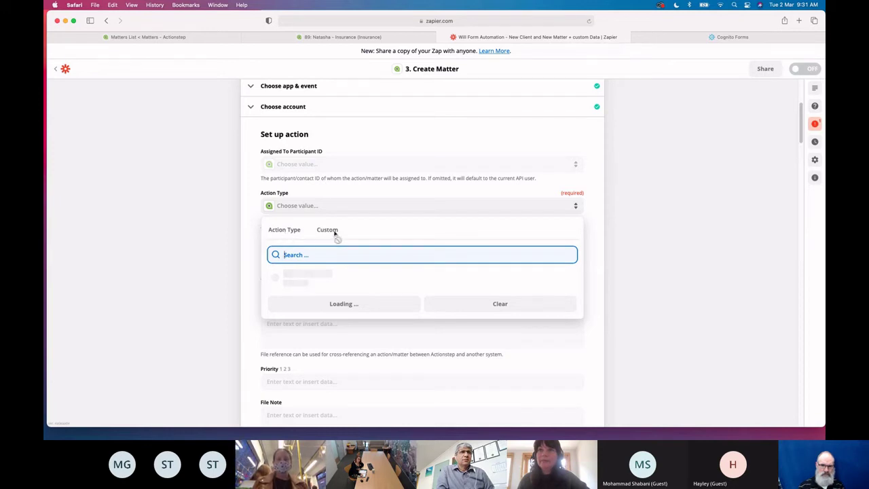
scroll(339, 343, down, 10)
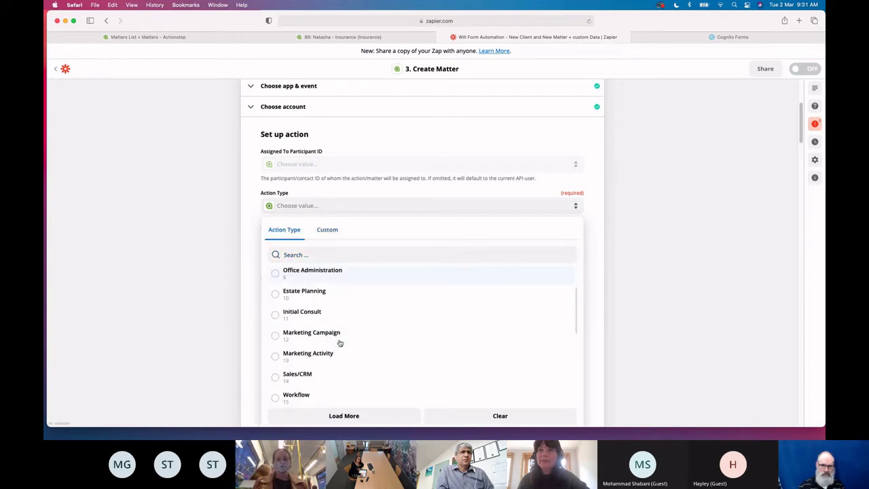
scroll(339, 343, down, 10)
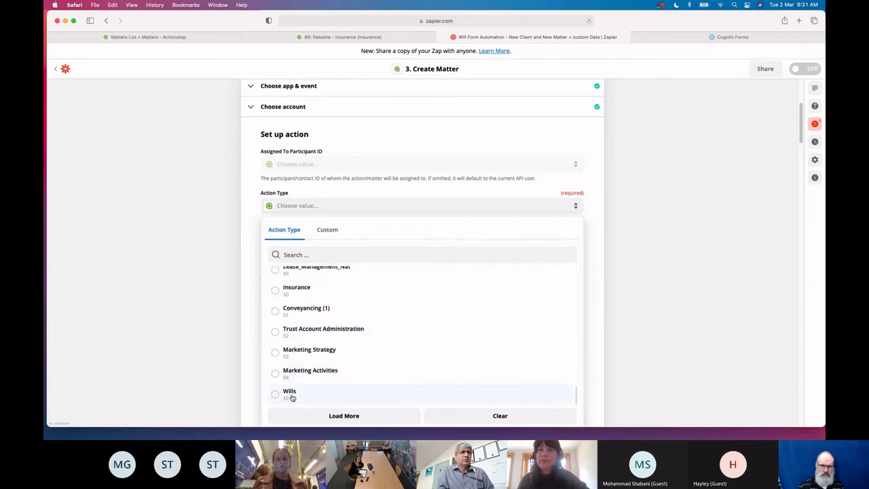
click(290, 392)
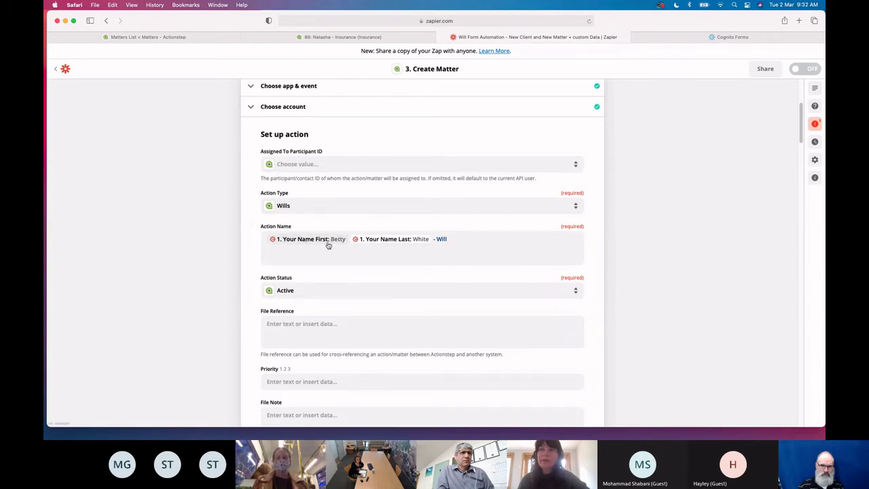
Review the Create Matter fields and continue to the test preview of the Active matter
scroll(411, 303, down, 2)
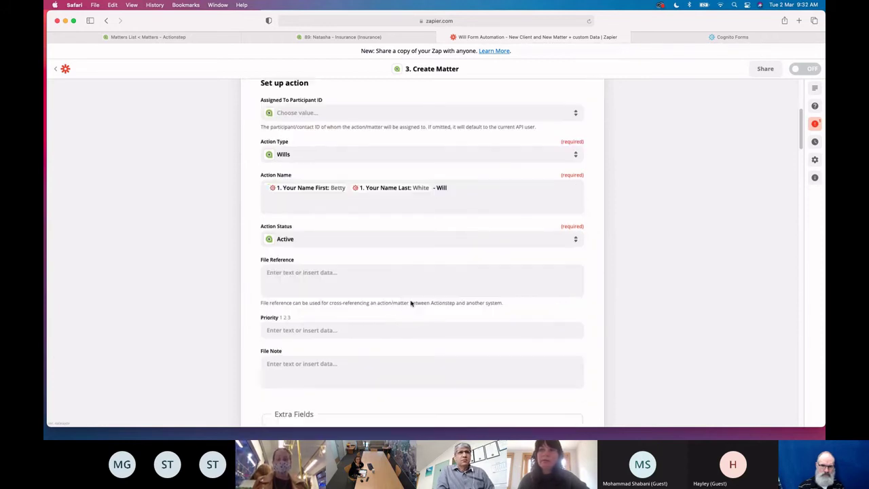
scroll(401, 301, down, 1)
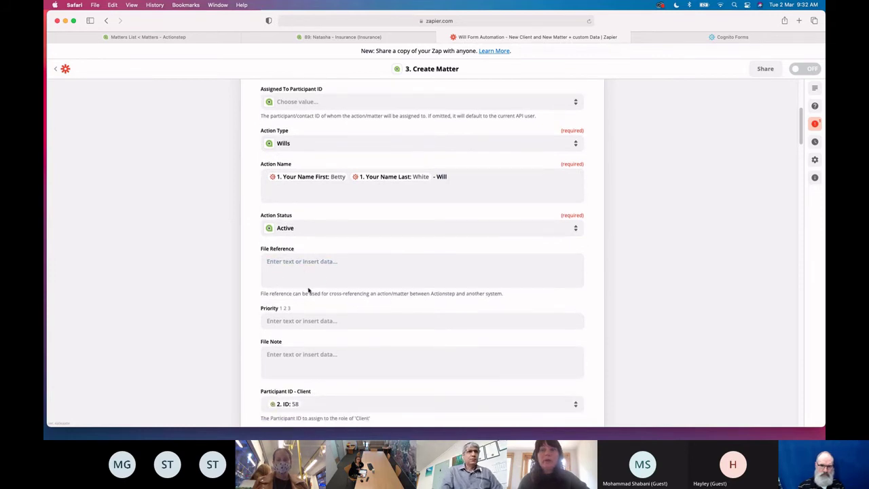
scroll(307, 291, down, 2)
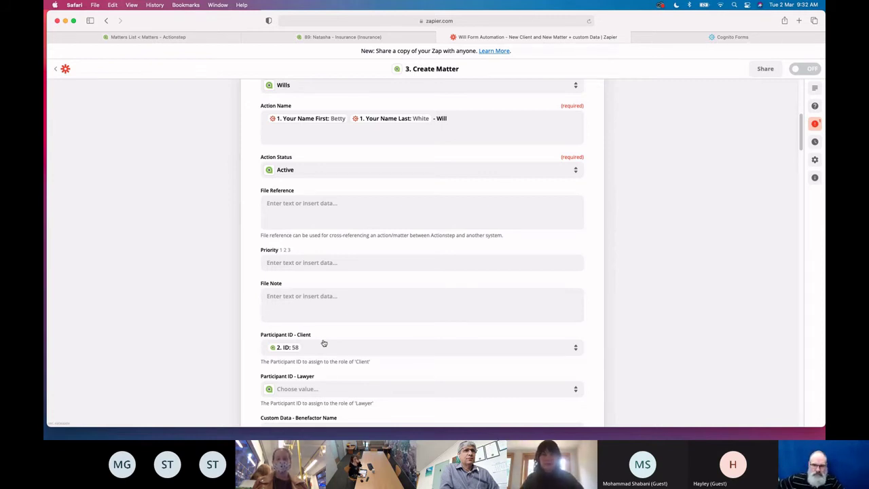
scroll(324, 343, down, 2)
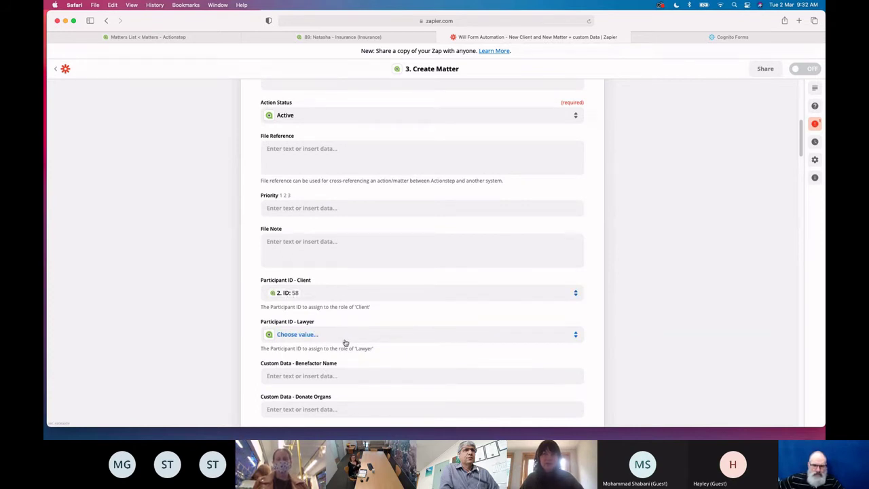
scroll(346, 343, down, 3)
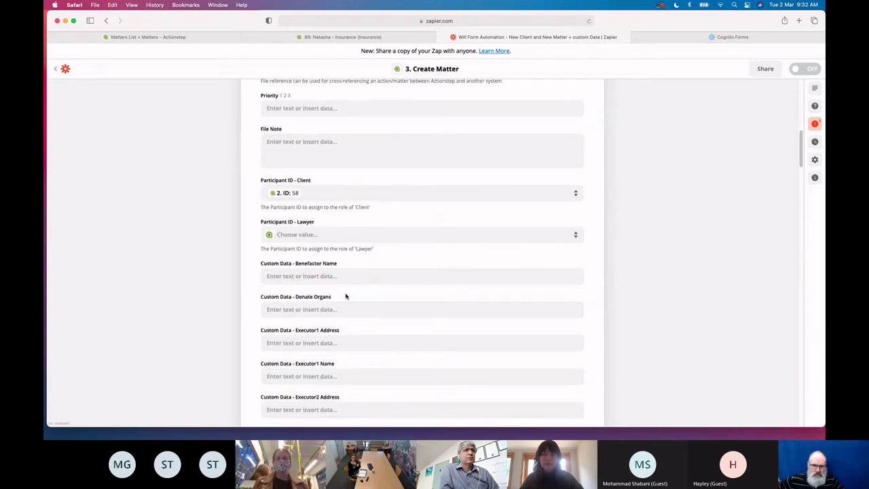
scroll(345, 305, down, 4)
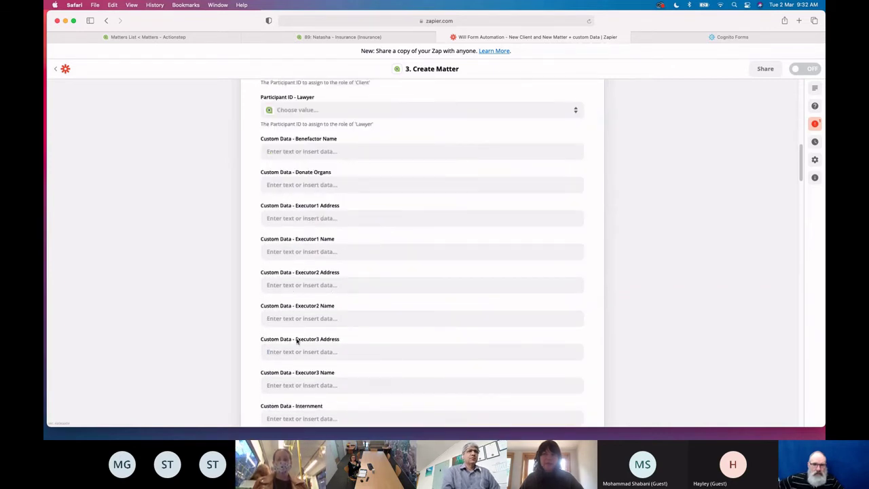
scroll(296, 341, down, 3)
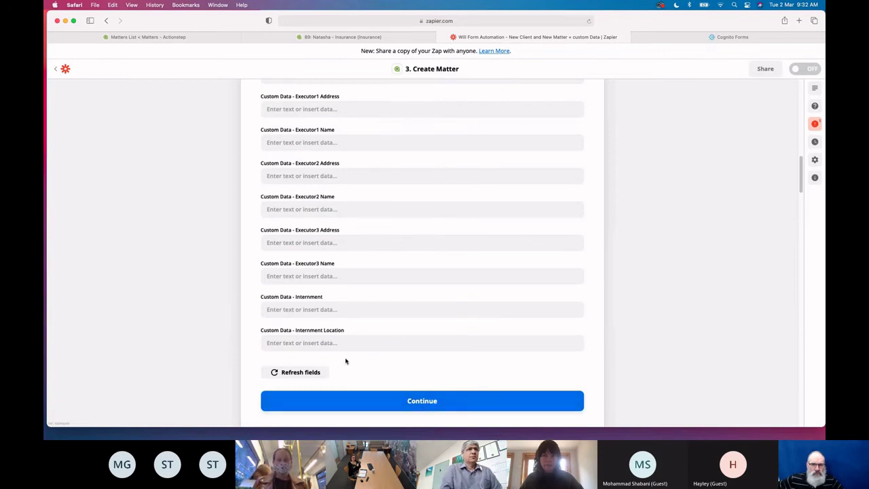
click(438, 402)
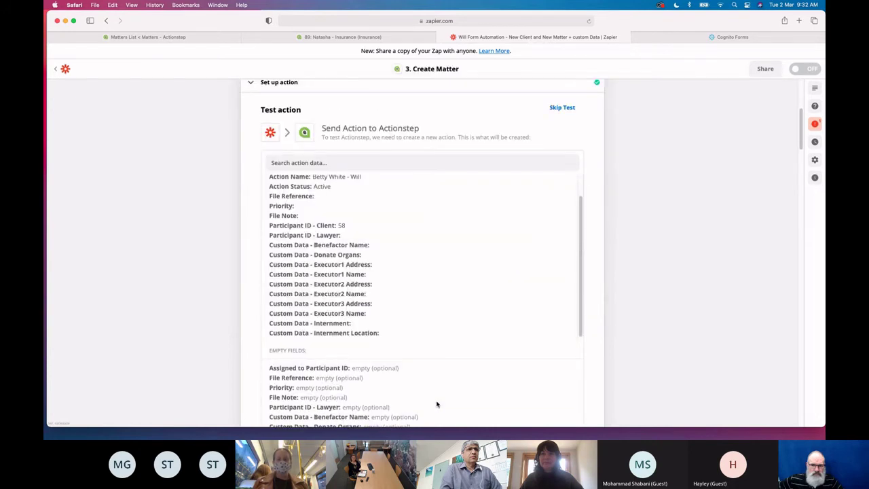
Send the Create Matter test to Actionstep with Action Type Wills and Active status
scroll(437, 404, down, 3)
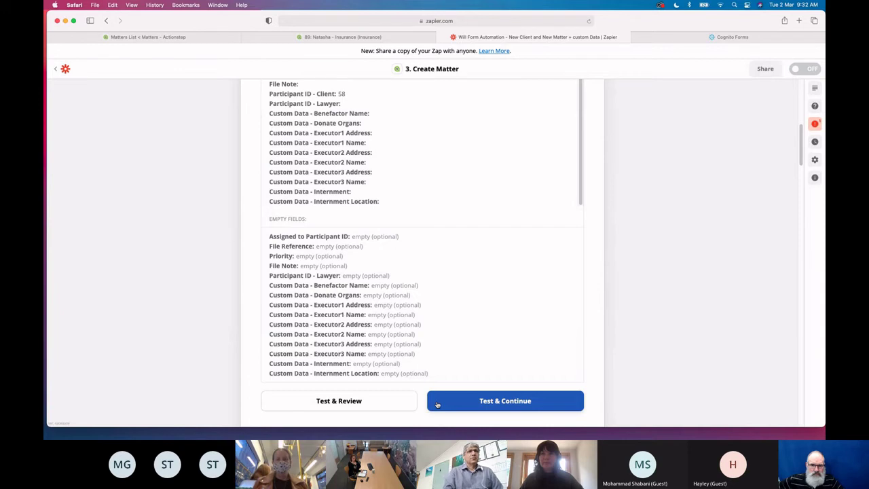
click(436, 404)
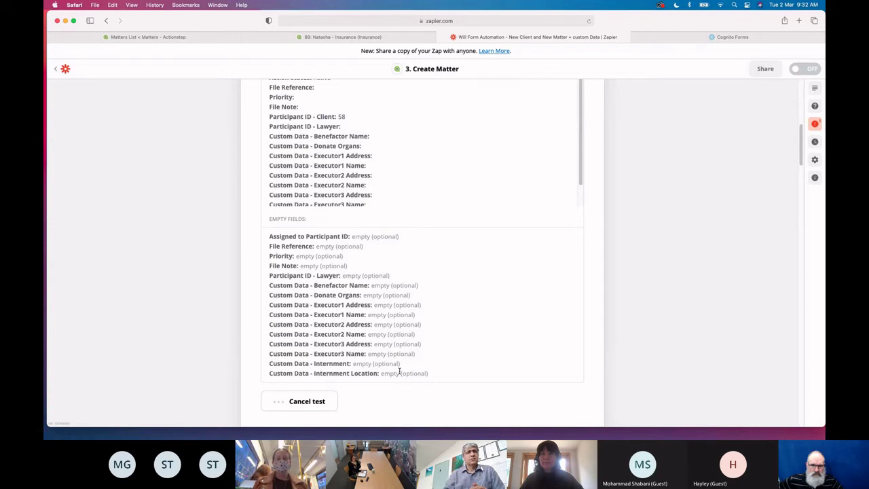
scroll(399, 370, up, 2)
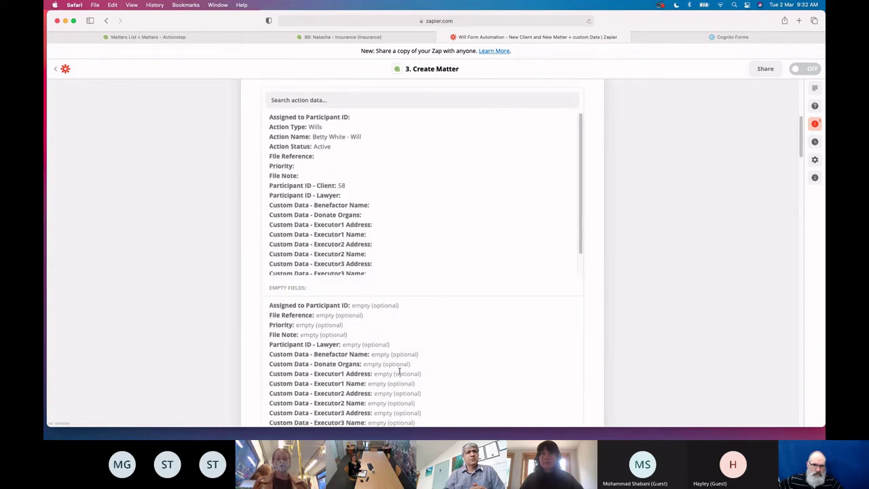
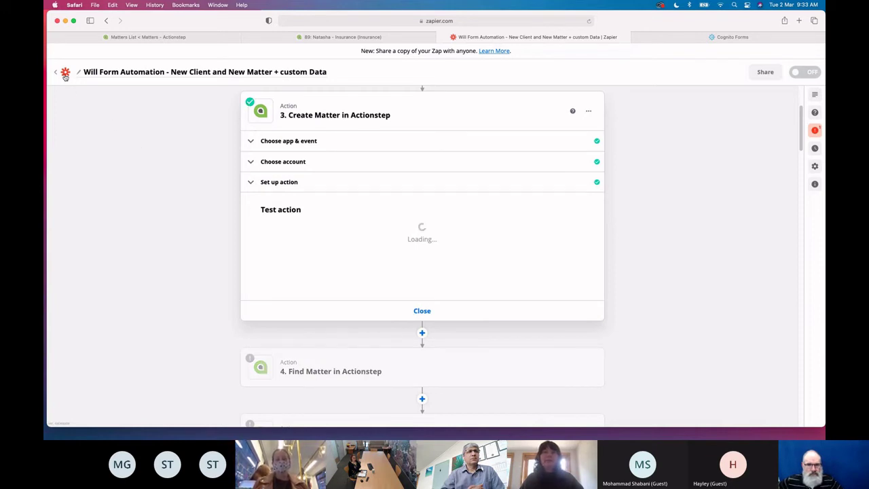
Run the test for step 4, Find Matter in Actionstep, which searches by Name
scroll(271, 298, down, 3)
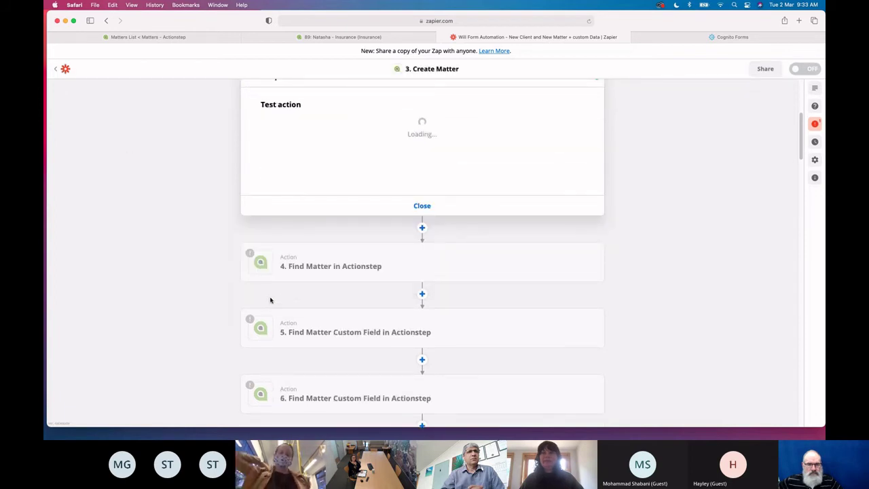
click(301, 267)
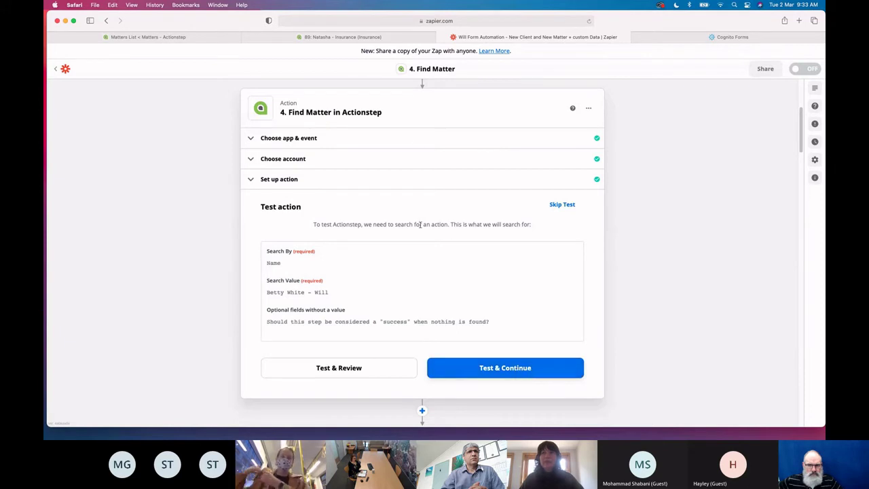
click(518, 371)
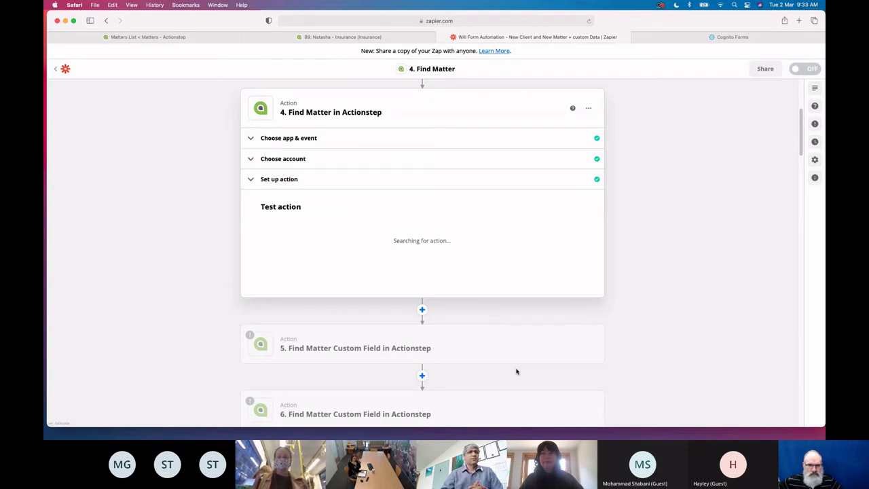
scroll(516, 372, up, 3)
scroll(516, 371, down, 1)
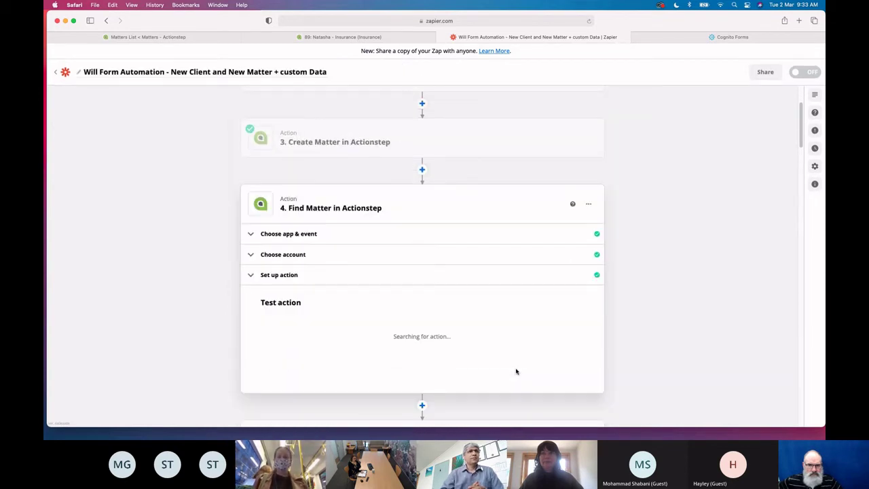
scroll(503, 360, down, 3)
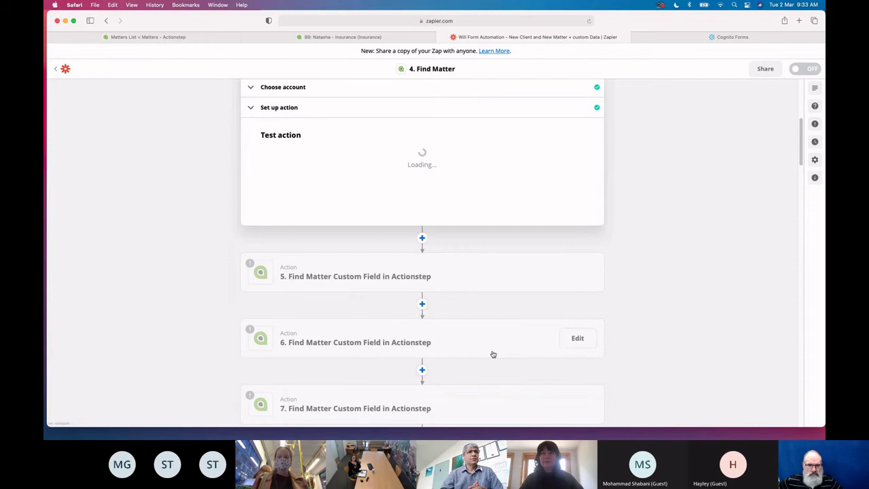
Connect step 5, Find Matter Custom Field, to the firm's Actionstep account
click(365, 277)
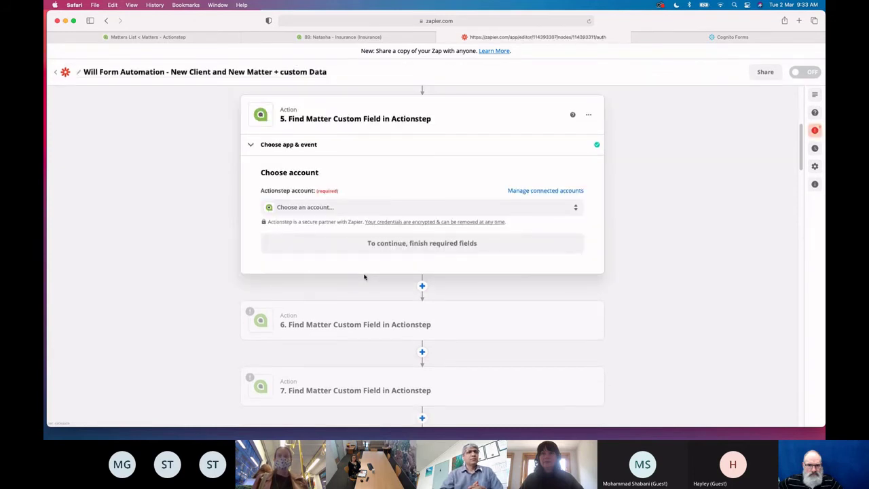
click(323, 207)
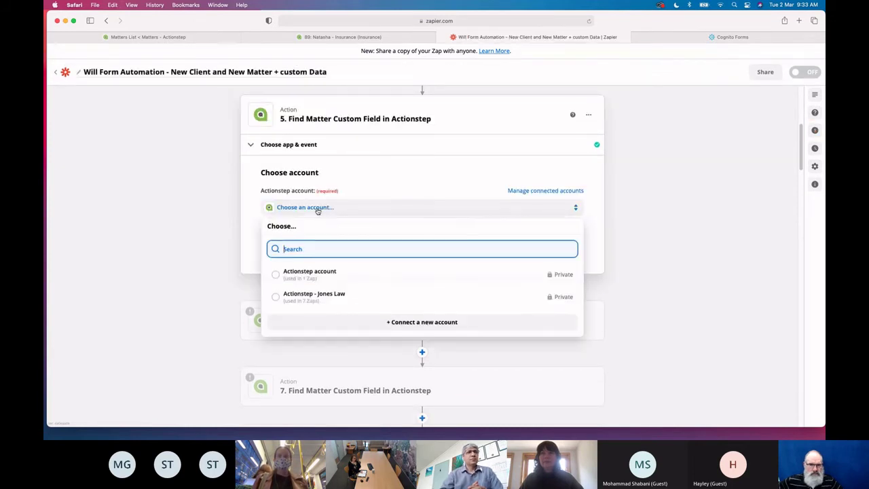
click(326, 300)
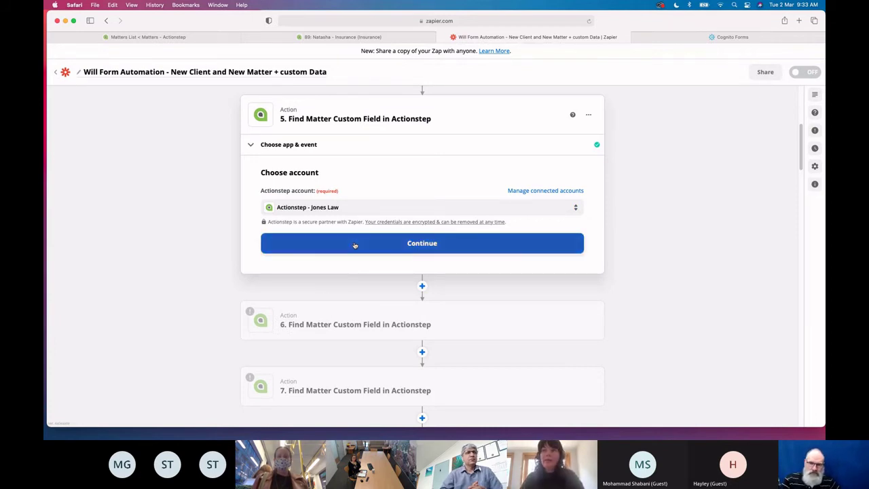
click(354, 245)
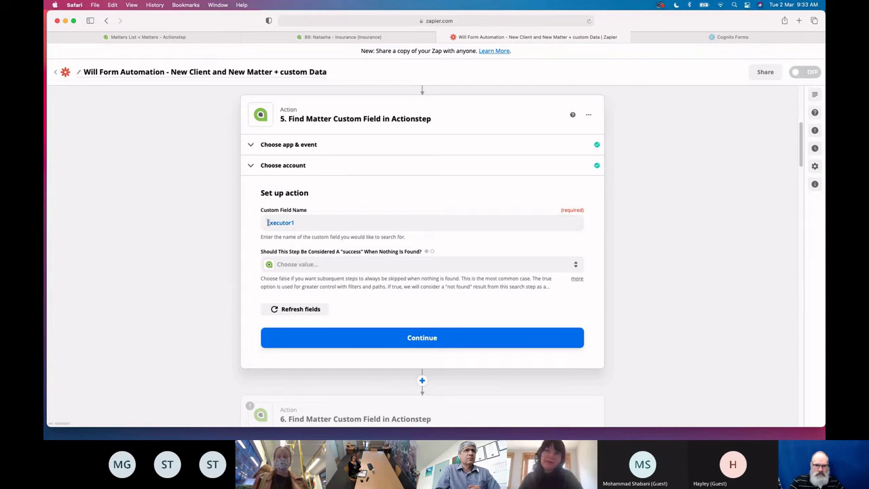
Keep Executor1 as the custom field name and test the step
drag(268, 222, 297, 224)
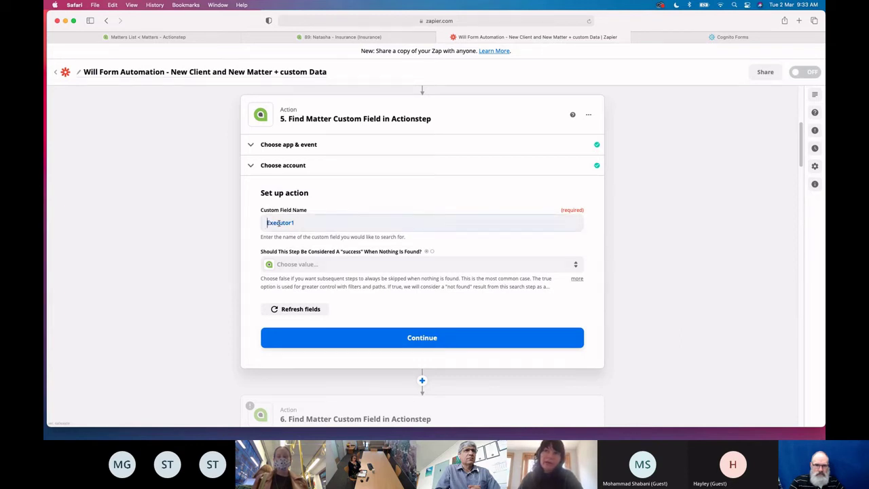
click(341, 203)
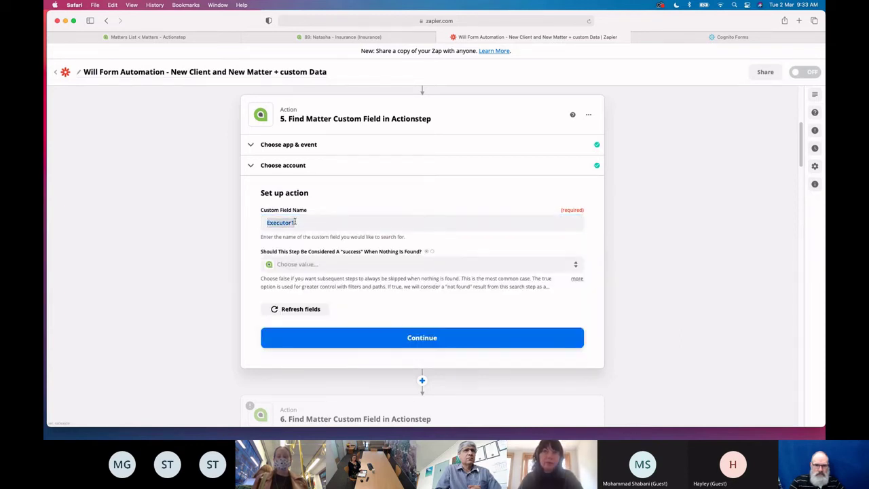
click(420, 340)
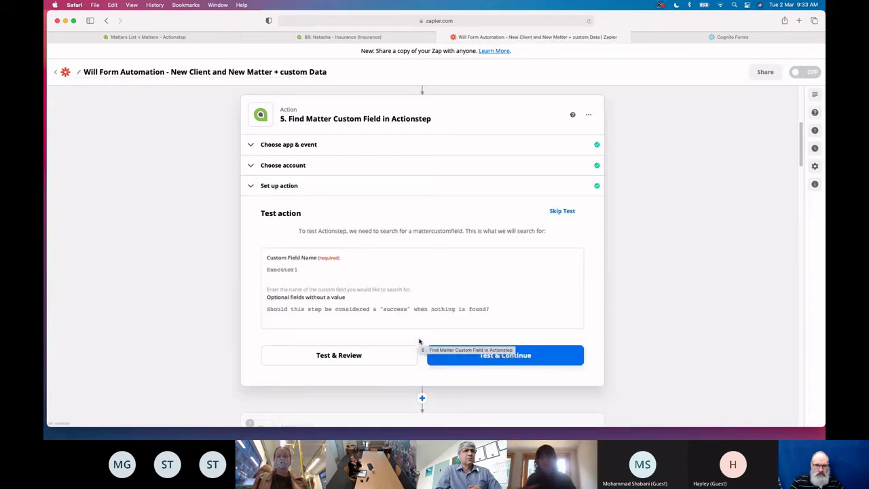
click(489, 357)
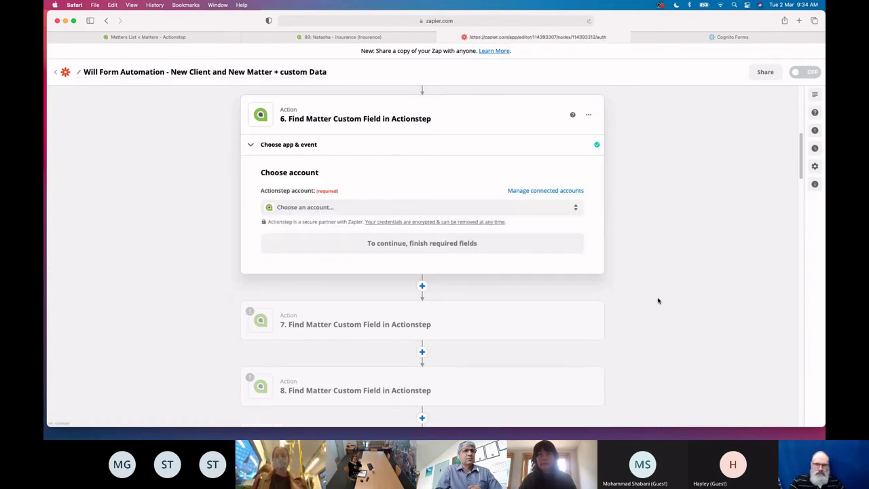
scroll(658, 301, down, 3)
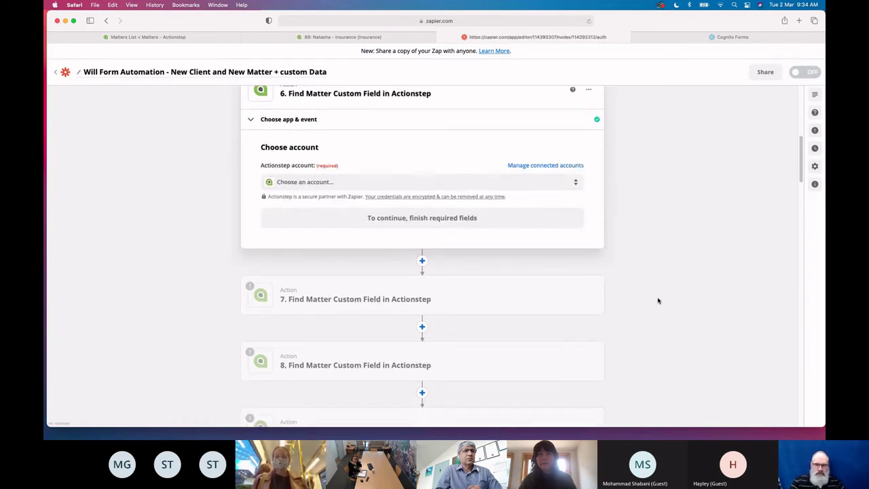
scroll(658, 301, down, 12)
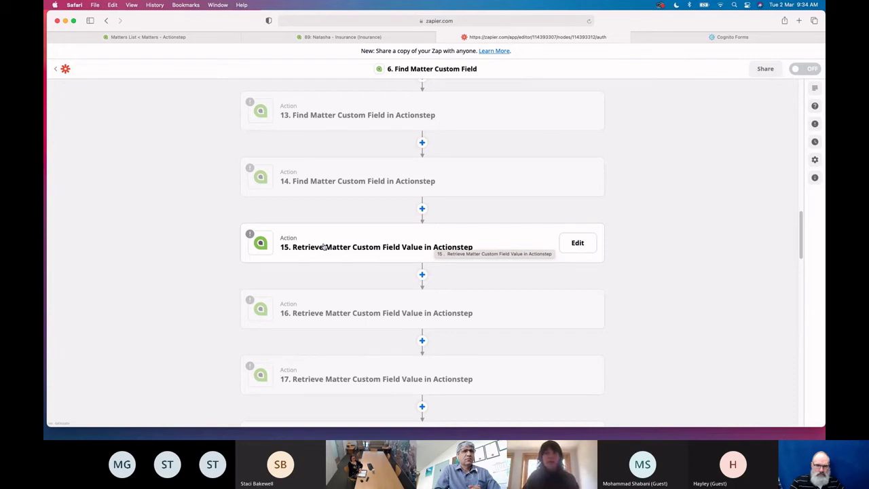
scroll(324, 248, down, 11)
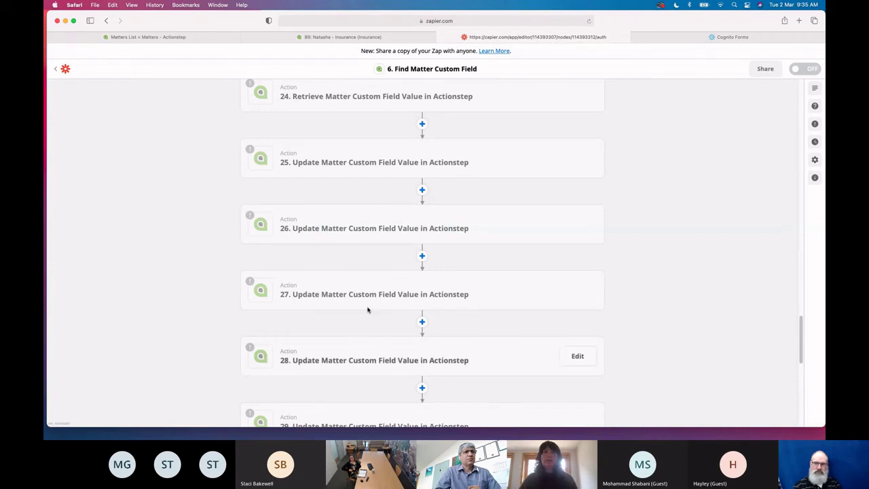
Return to My Zaps and find the Will form (Cognito forms) zap, now switched on
click(59, 71)
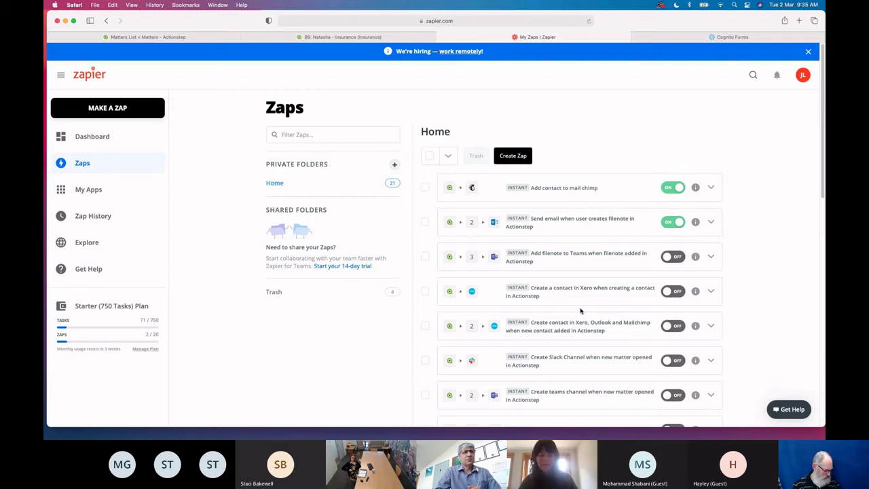
scroll(594, 324, down, 5)
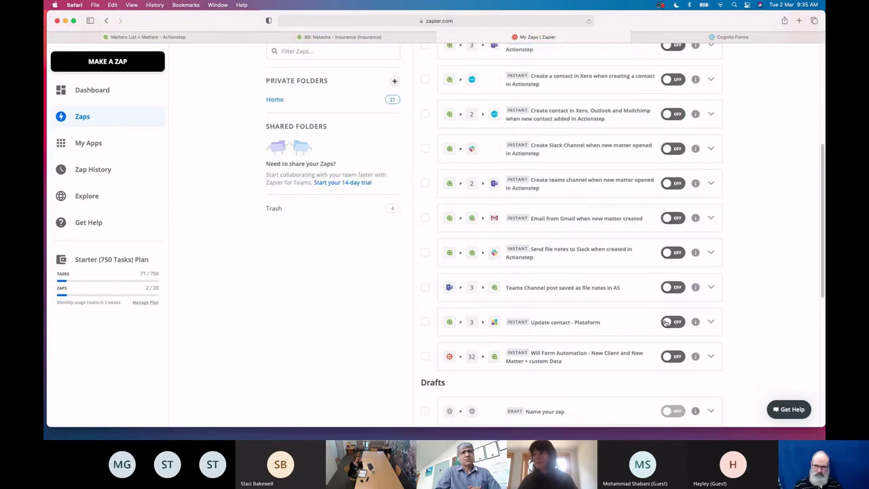
scroll(666, 323, up, 4)
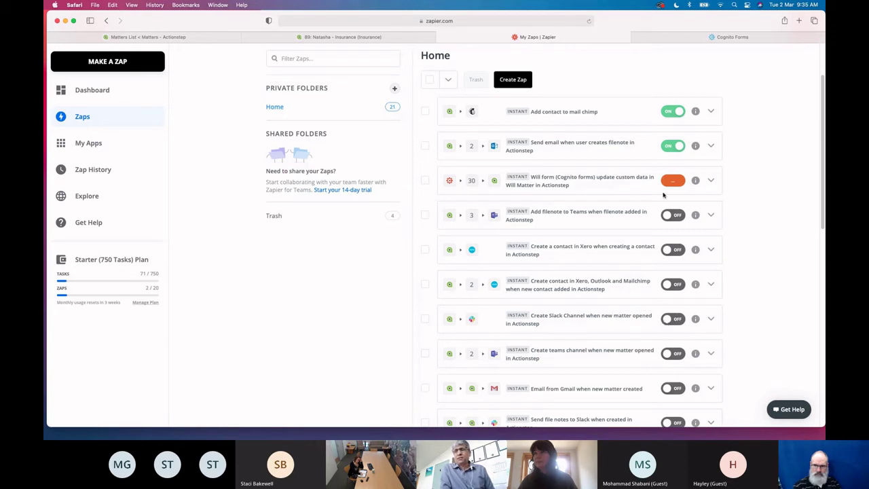
scroll(675, 181, up, 2)
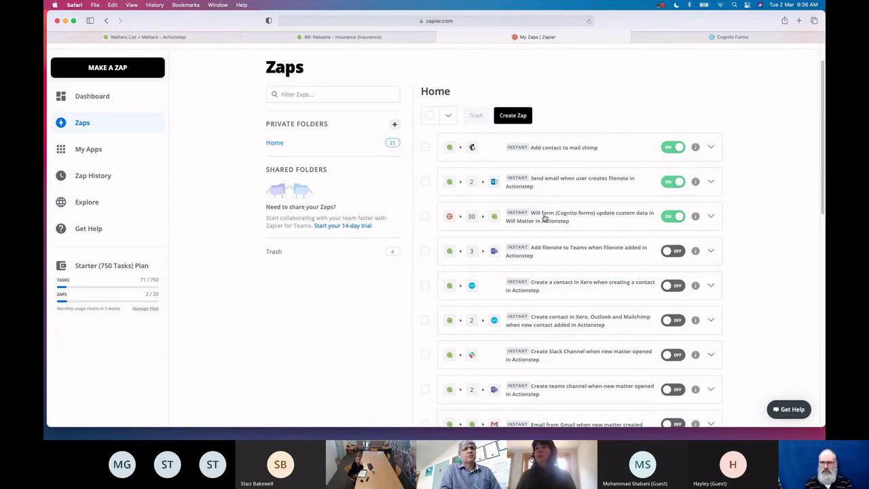
Dismiss the request failed alert in Actionstep and start a new Wills matter
click(330, 42)
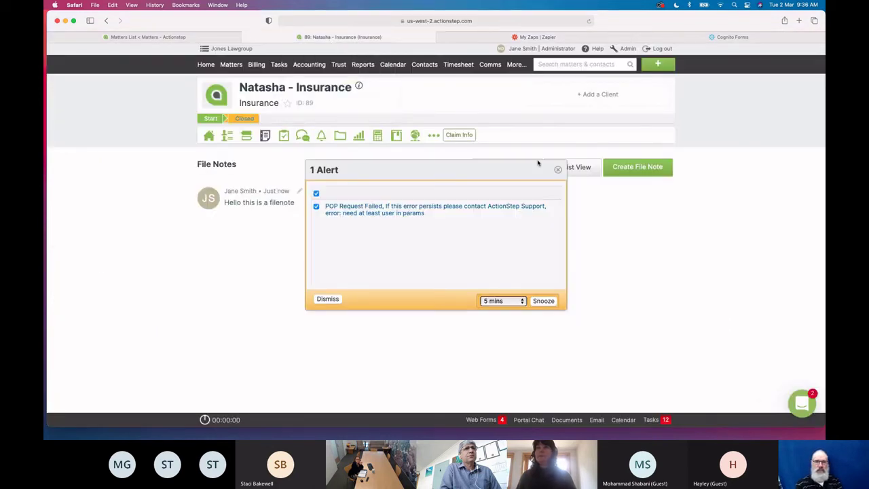
click(561, 171)
click(658, 64)
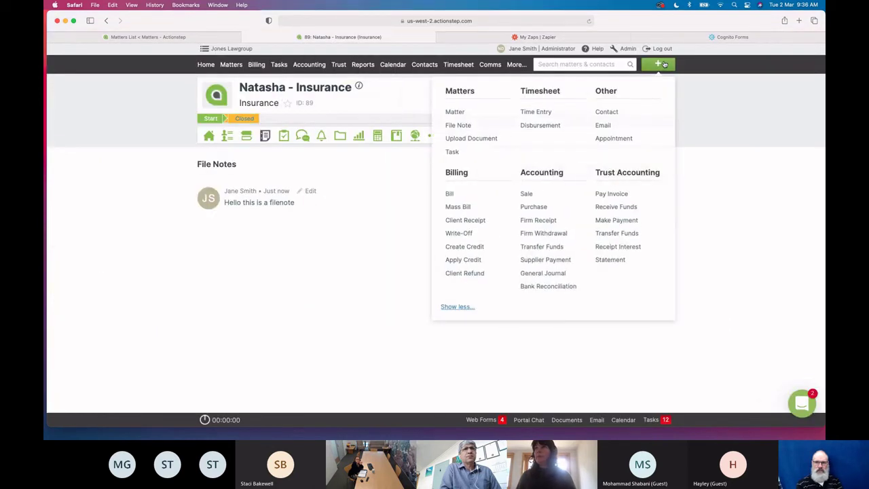
click(453, 114)
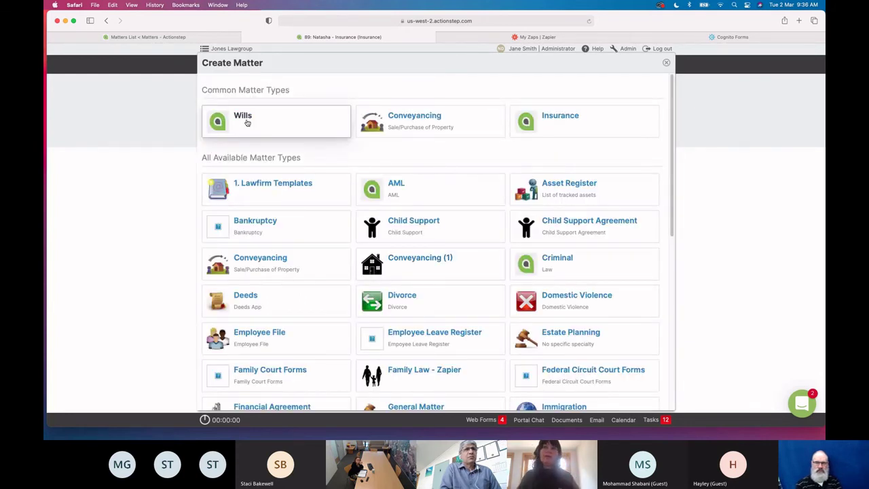
click(245, 122)
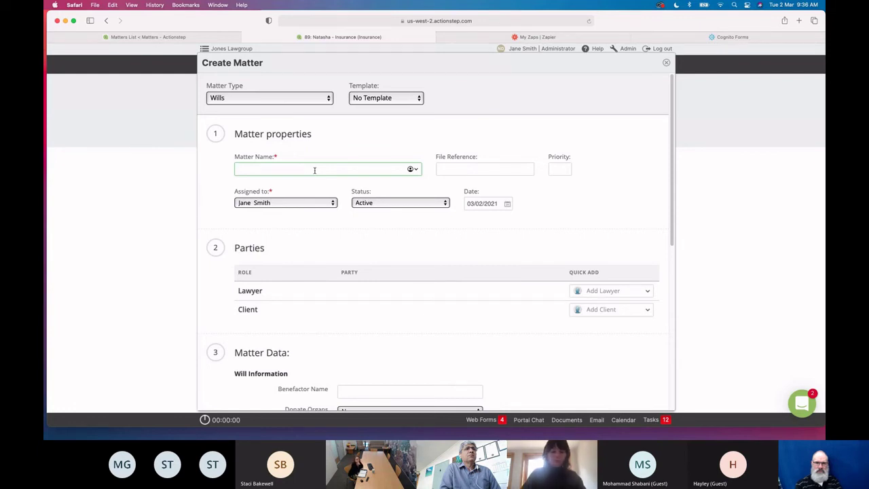
Name the Wills matter, add the client contact, and create the matter
text(Natasha - Will)
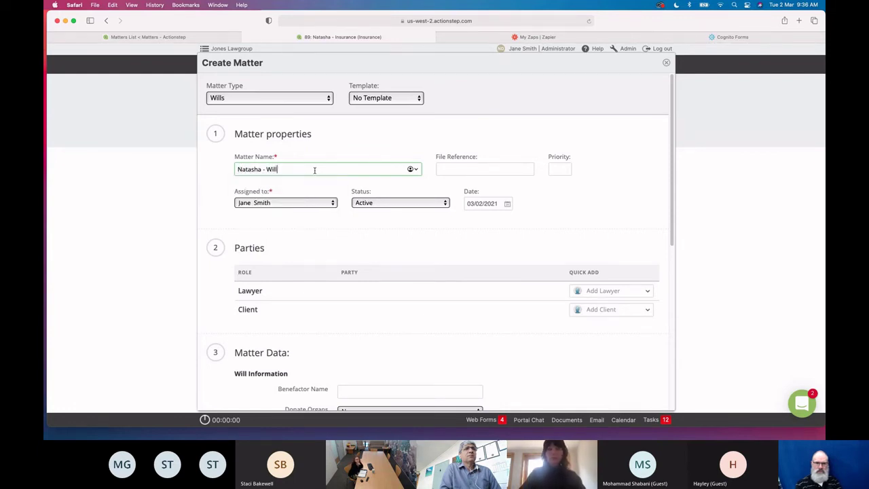
click(603, 314)
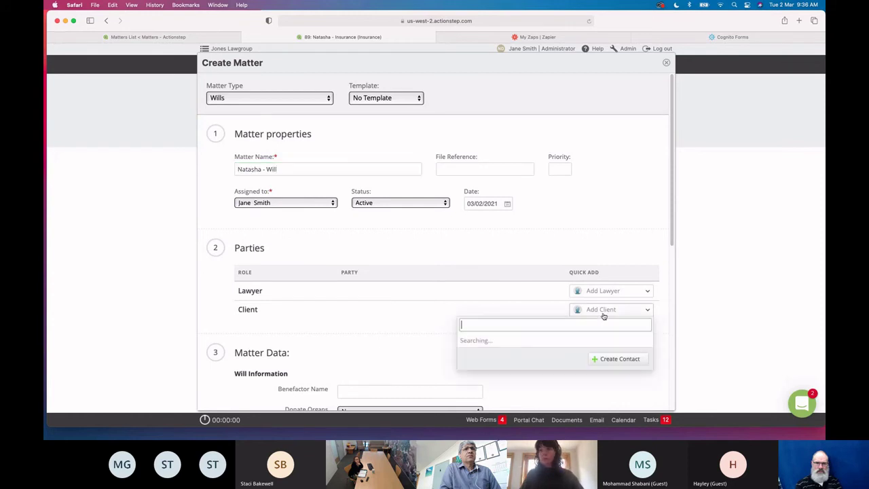
text(nat)
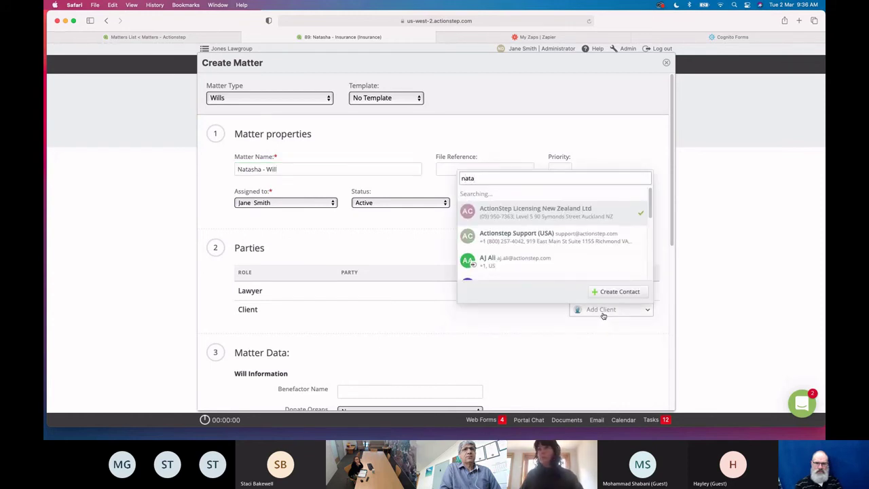
text(a)
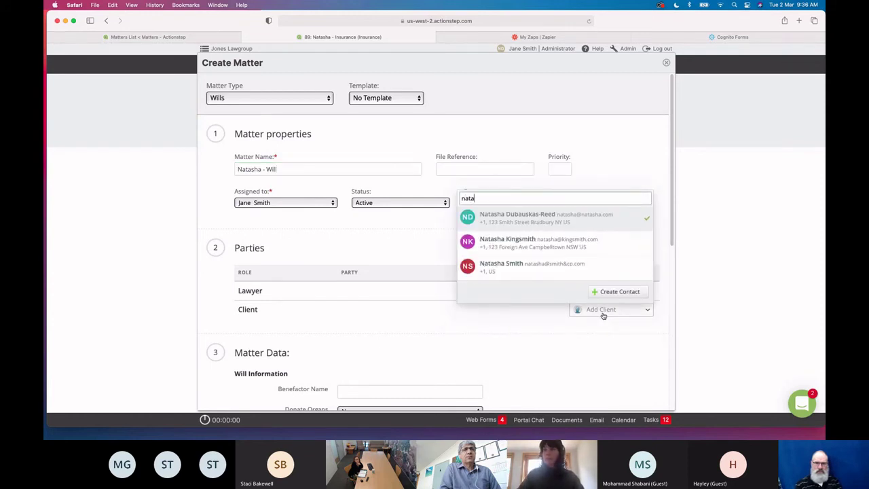
key(BackSpace)
key(BackSpace)
key(BackSpace)
key(BackSpace)
text(jane)
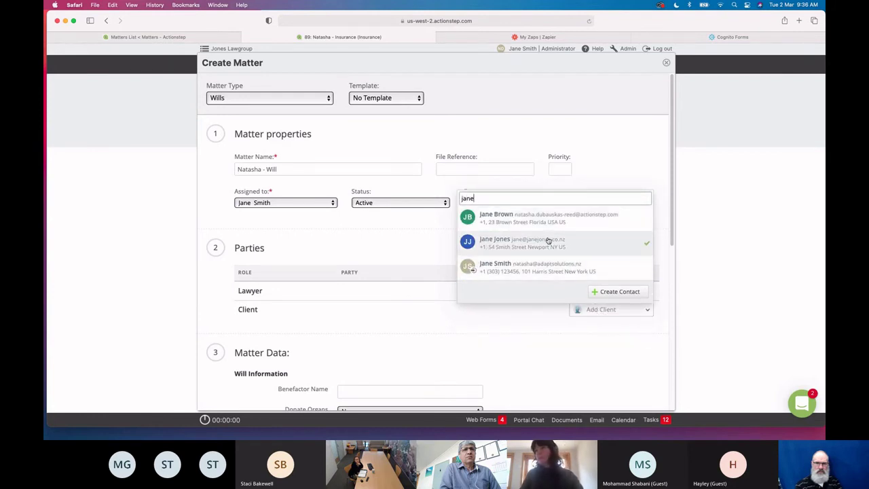
click(536, 219)
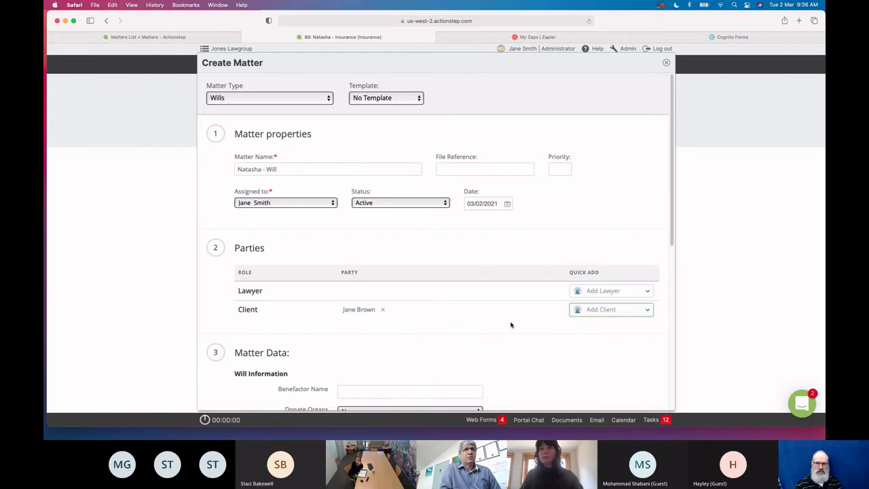
scroll(511, 324, down, 2)
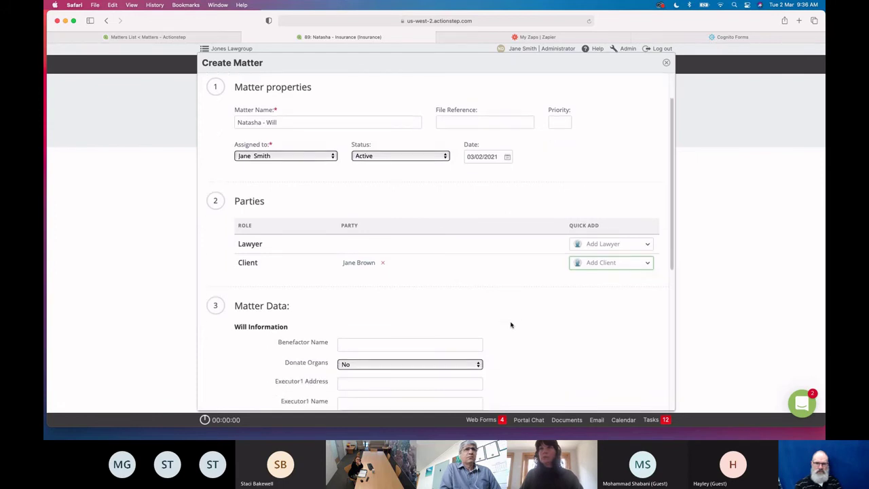
scroll(512, 324, down, 10)
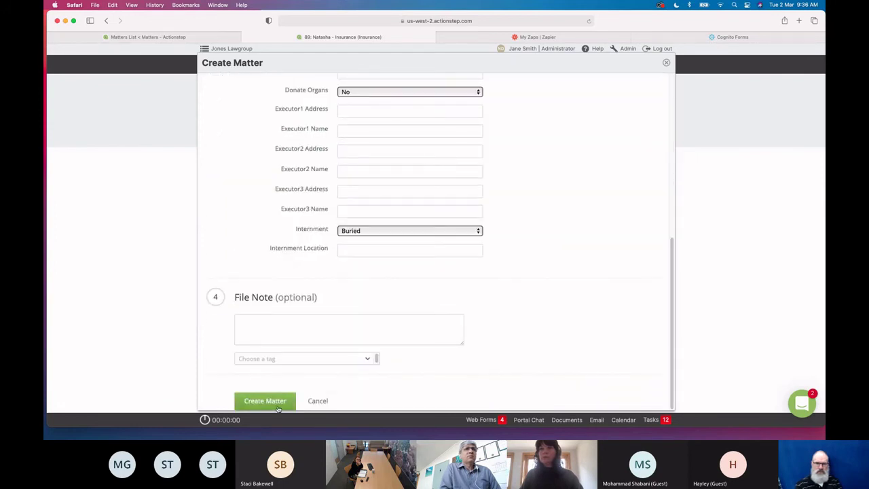
click(272, 401)
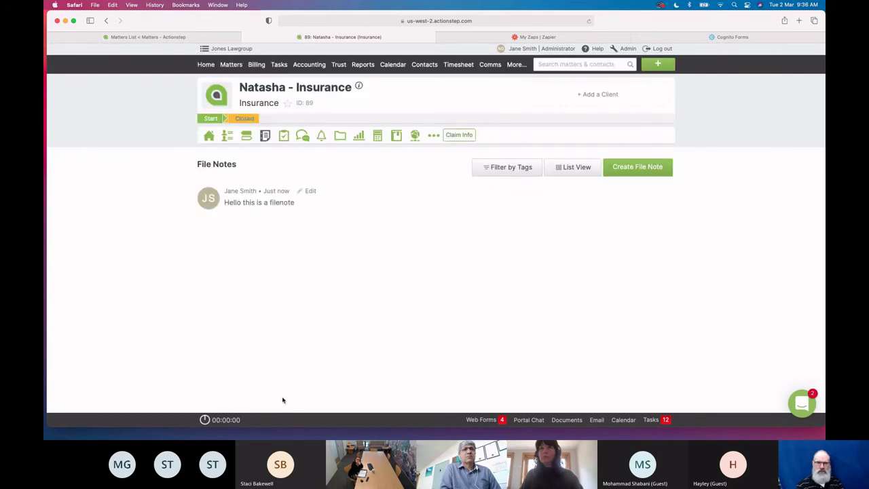
Find will matter 91 and open its email inbox
click(549, 65)
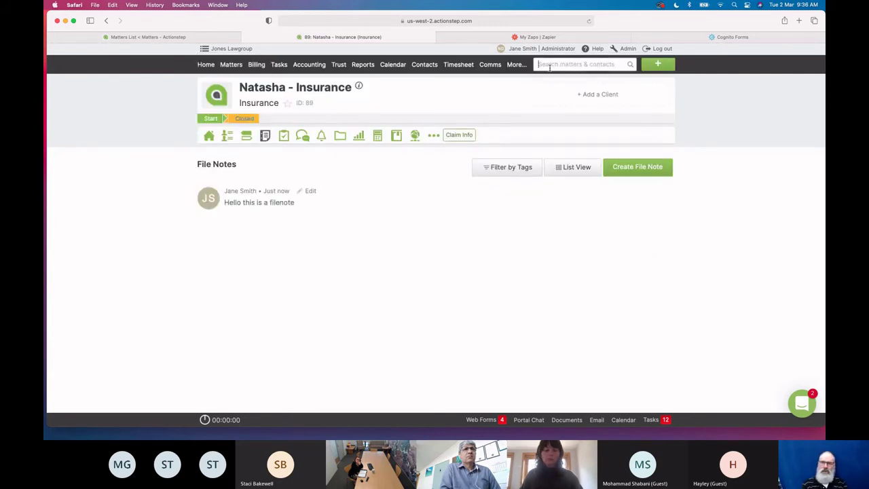
text(natasha )
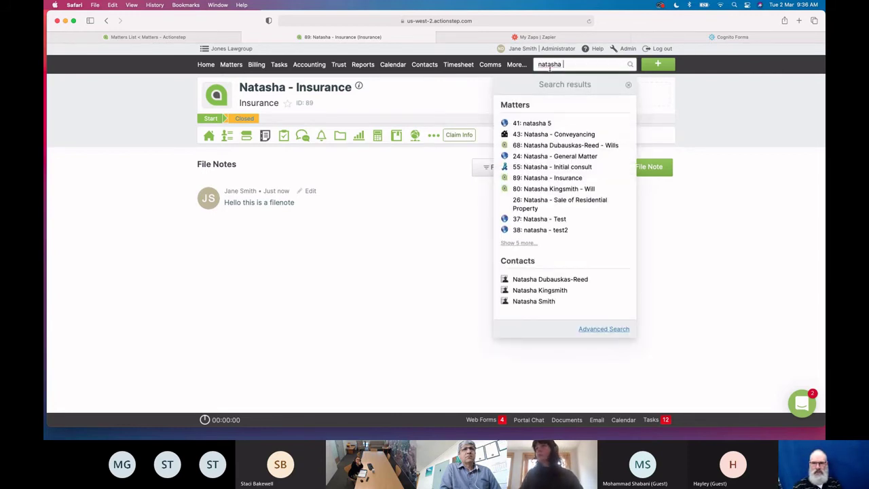
text(- will)
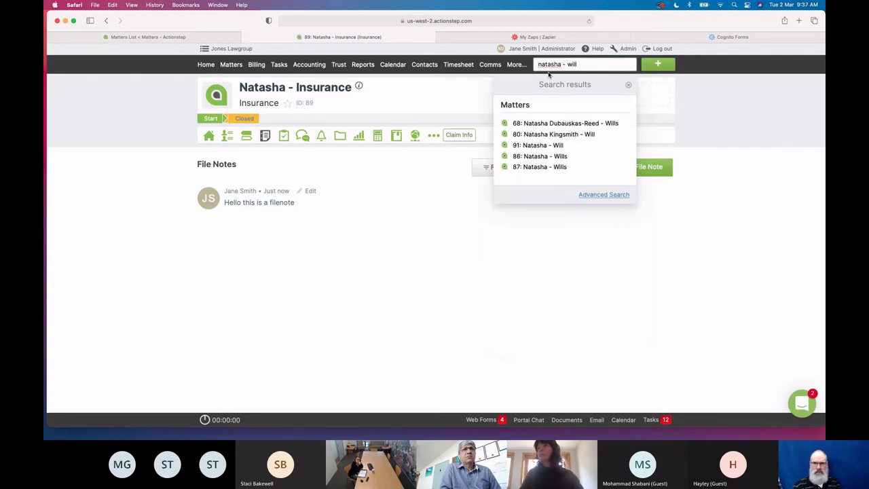
click(541, 146)
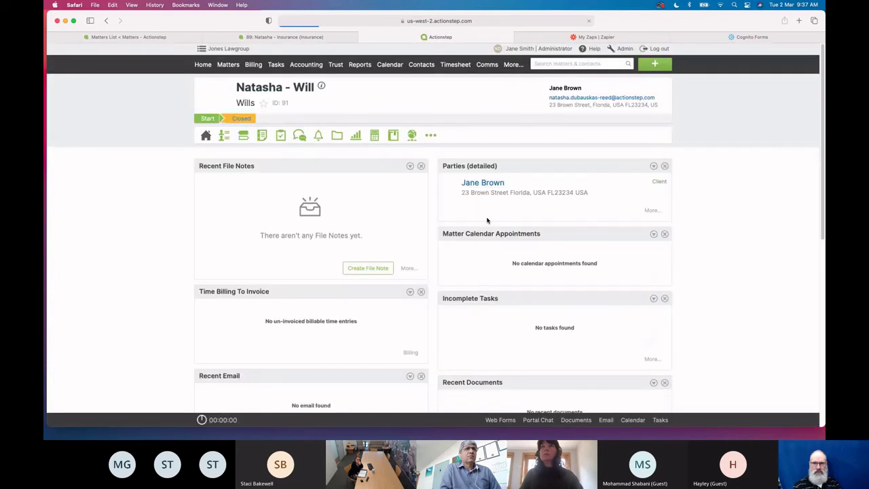
mouse_move(299, 135)
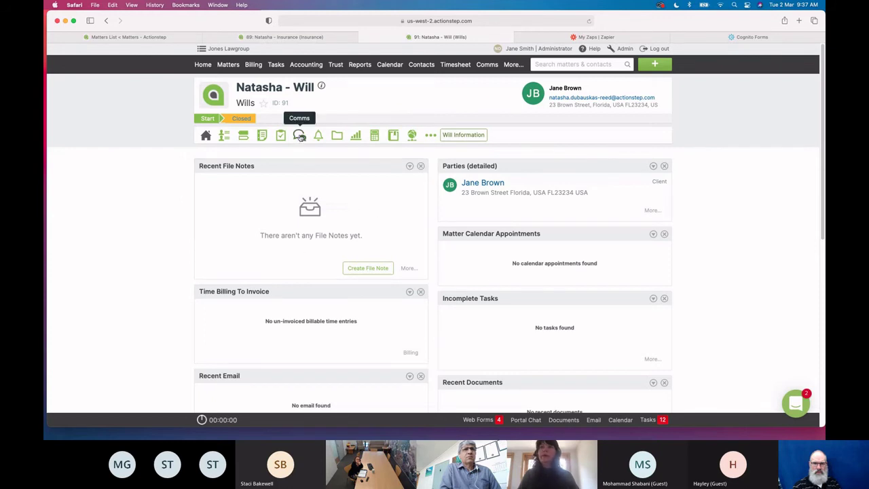
click(315, 153)
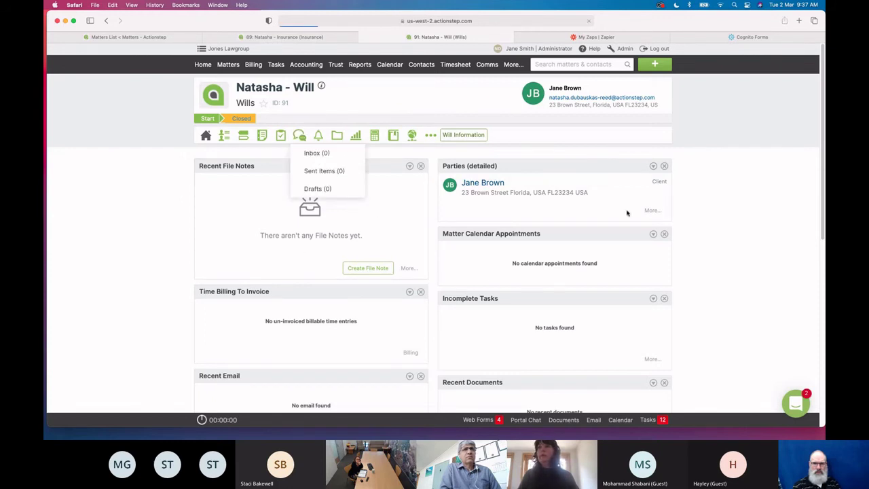
Draft a New Will (existing client) email showing matter 91 and the questionnaire link, then discard it
click(747, 157)
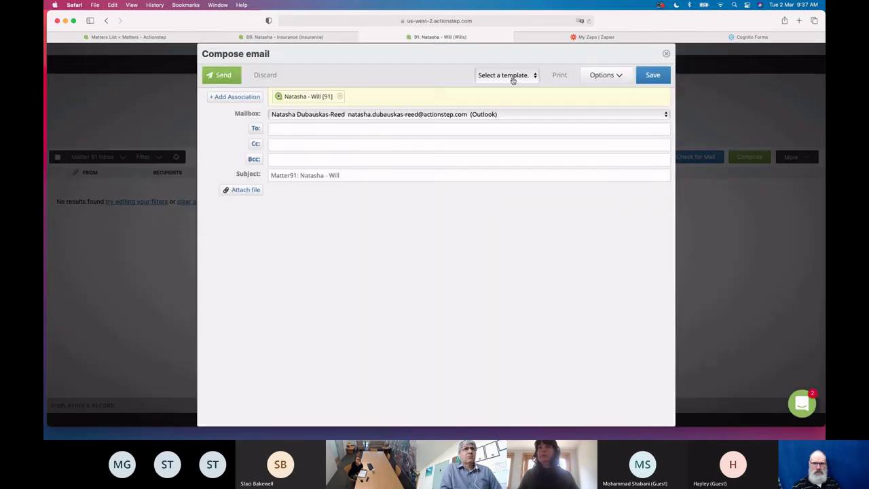
click(513, 80)
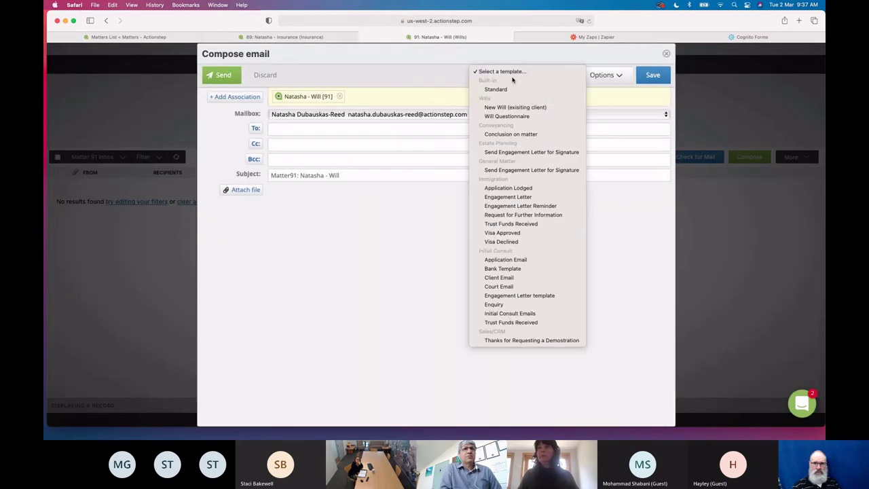
click(513, 80)
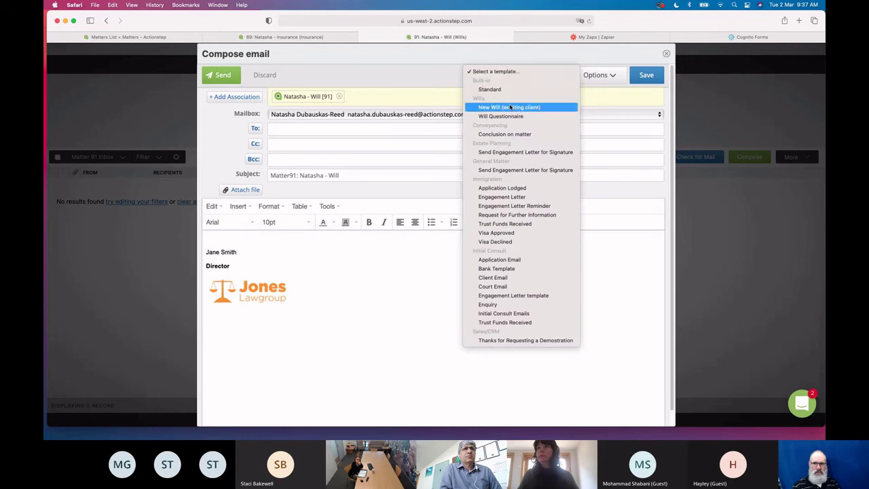
click(511, 107)
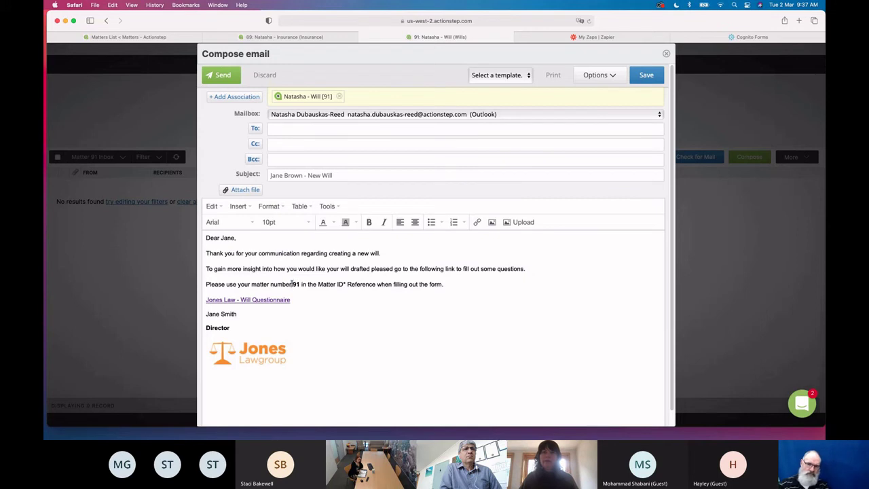
drag(307, 284, 293, 284)
triple_click(369, 298)
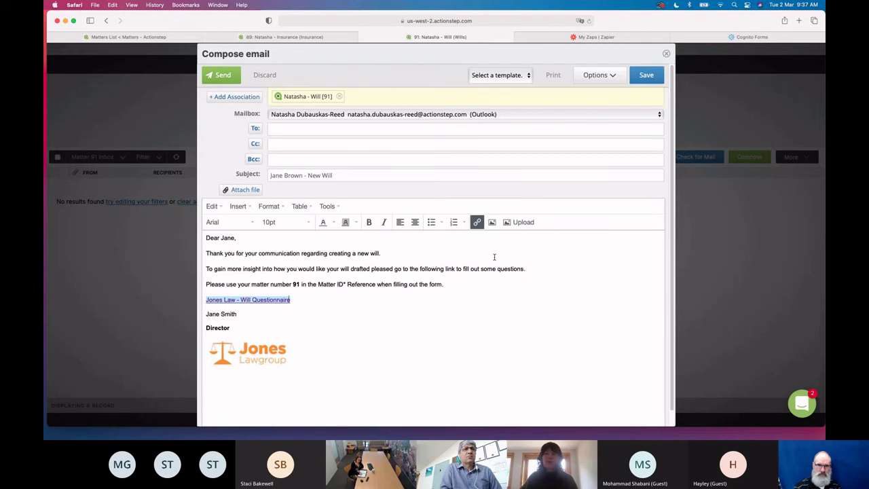
click(667, 54)
click(744, 37)
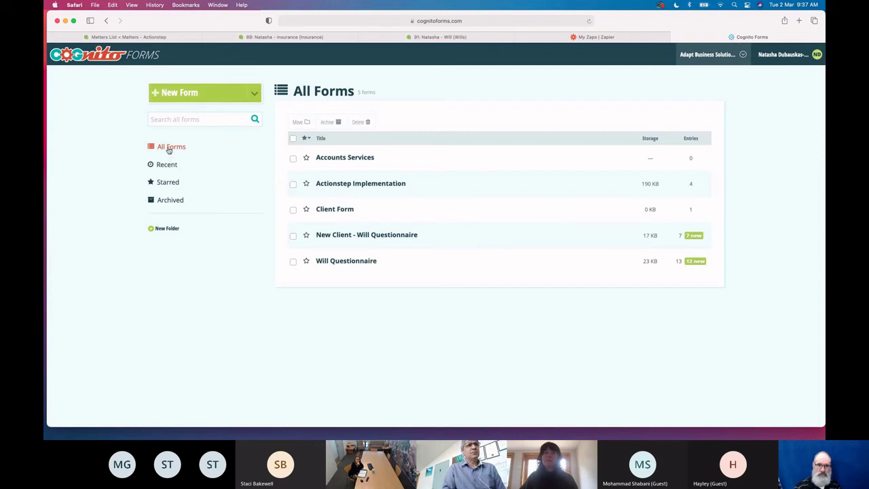
Open the Will Questionnaire's public form link from its Publish page in a new tab
mouse_move(340, 260)
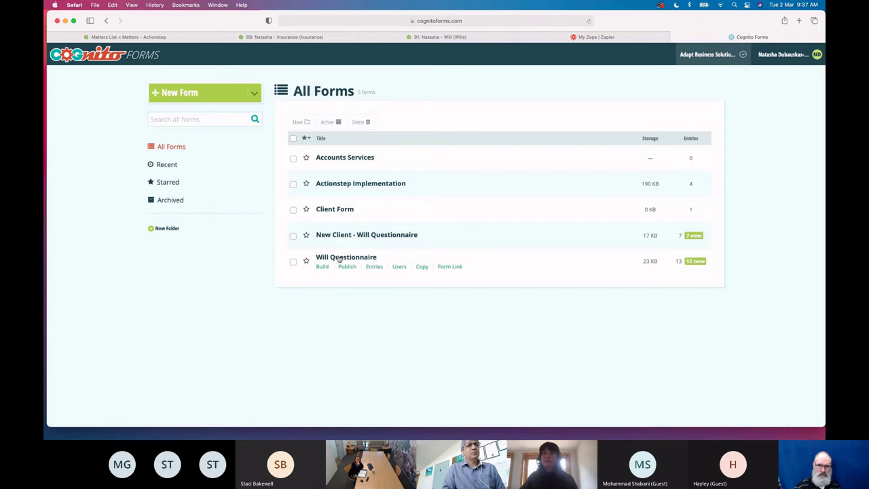
click(323, 259)
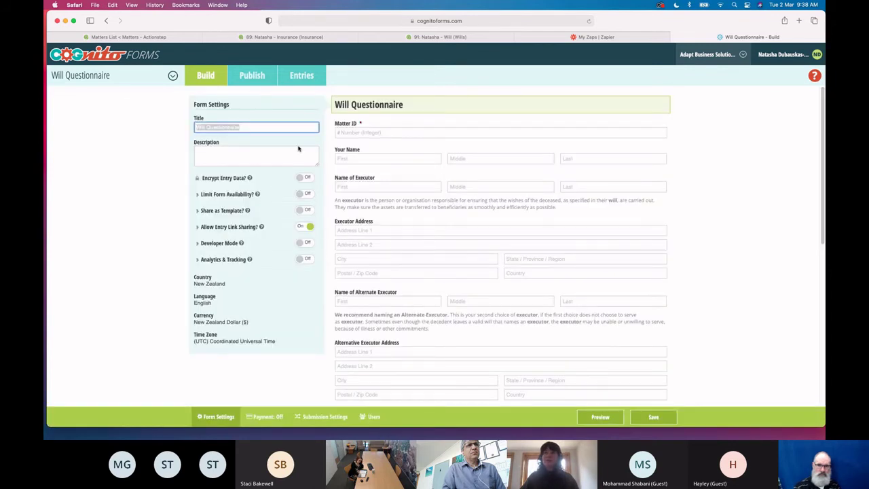
click(260, 75)
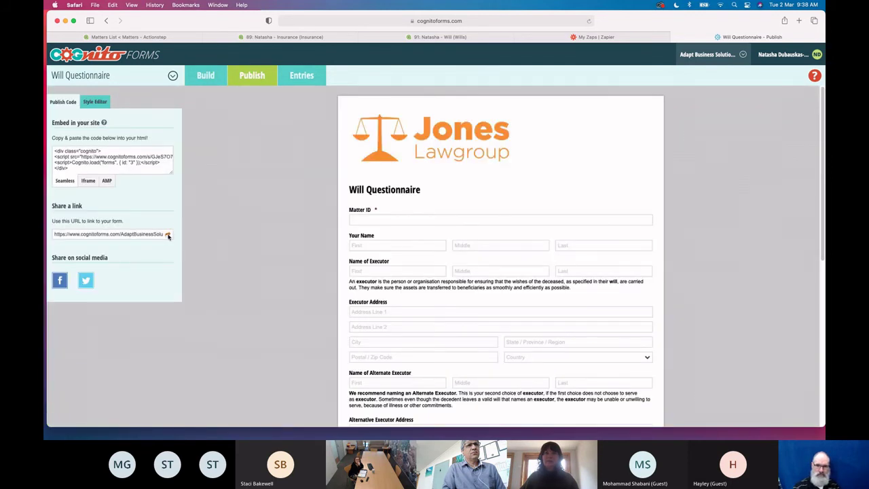
click(168, 235)
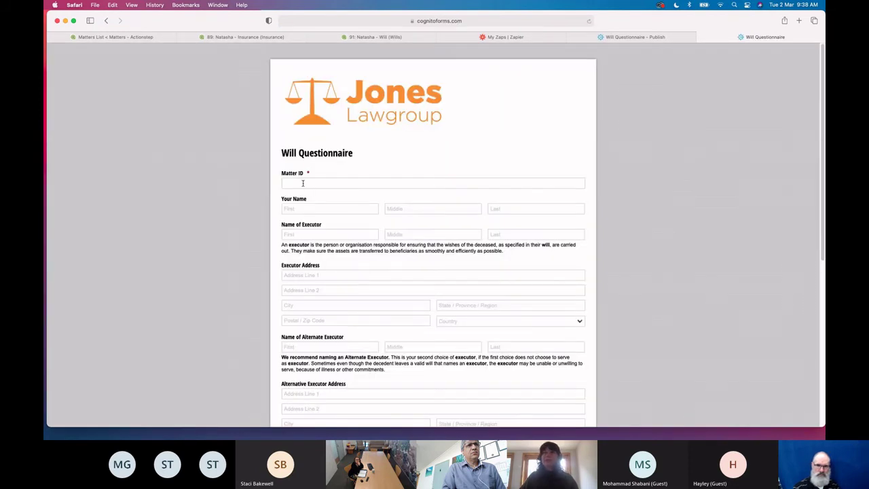
Enter Matter ID 91 and a first attempt at the client's first and last name
click(303, 182)
text(91)
click(413, 163)
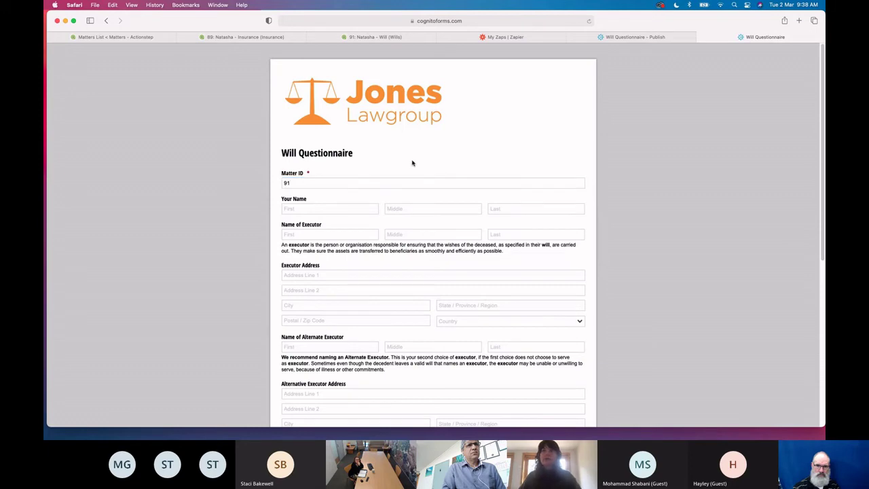
scroll(417, 302, down, 1)
click(319, 168)
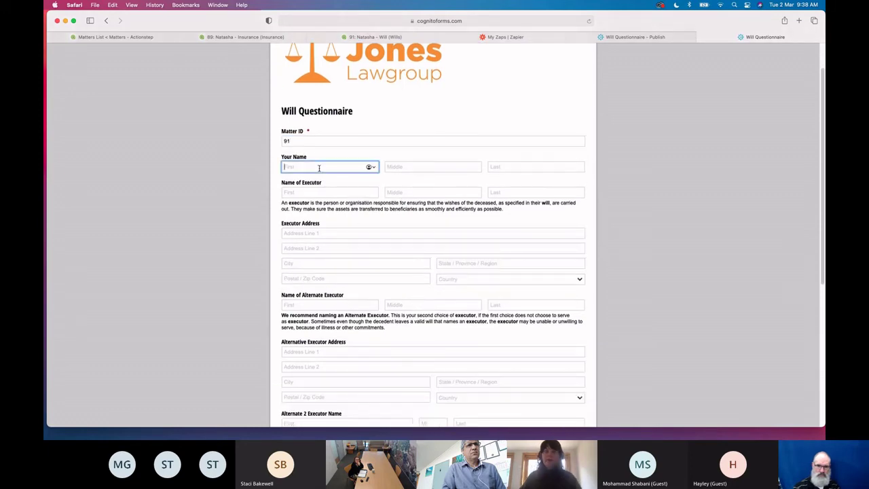
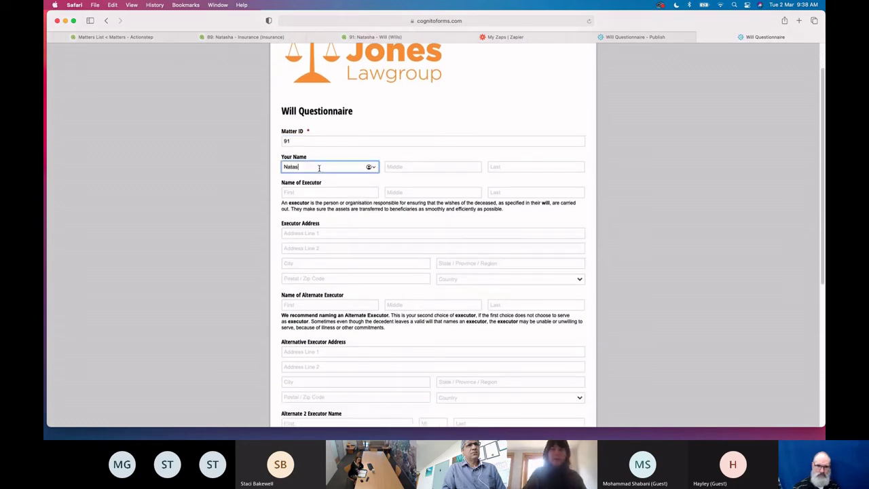
click(506, 165)
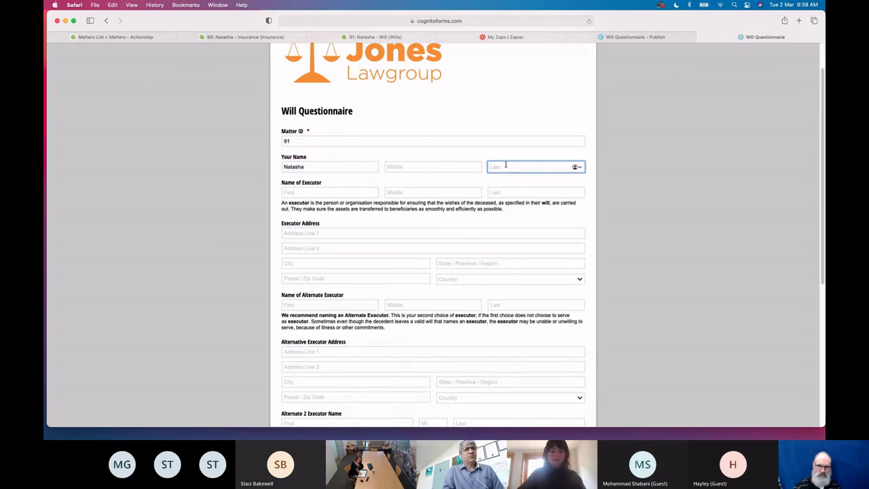
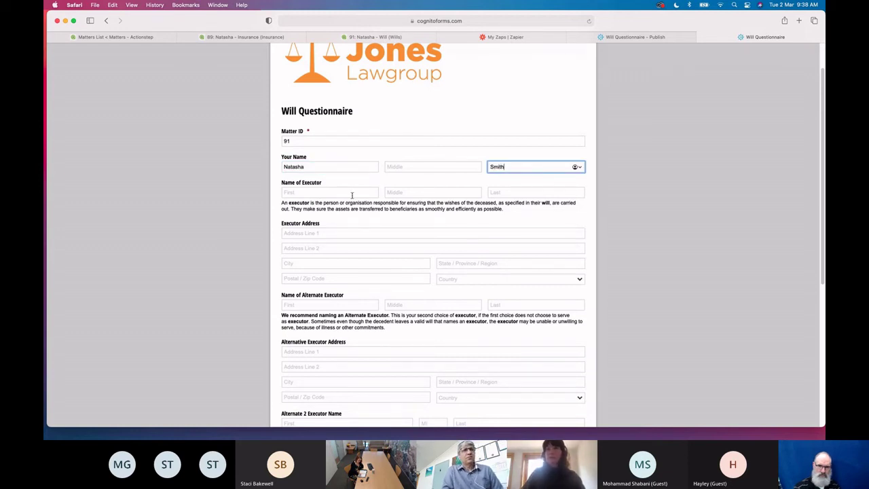
Check matter 91's client in Actionstep and correct the client's first and last name
click(334, 191)
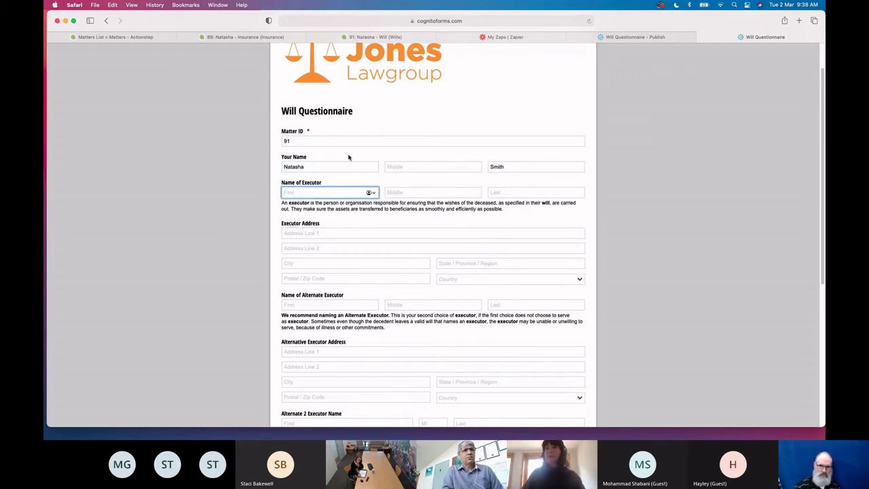
click(379, 38)
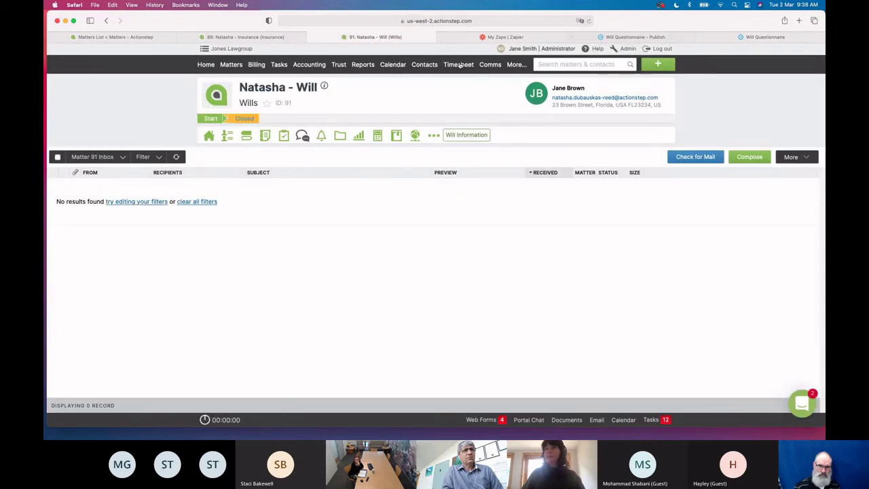
click(754, 37)
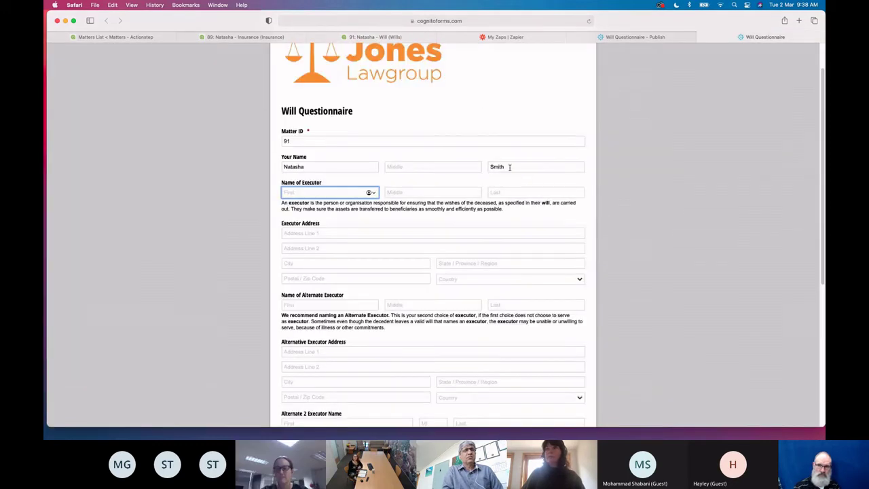
key(shift+Tab)
key(BackSpace)
drag(313, 166, 274, 169)
key(BackSpace)
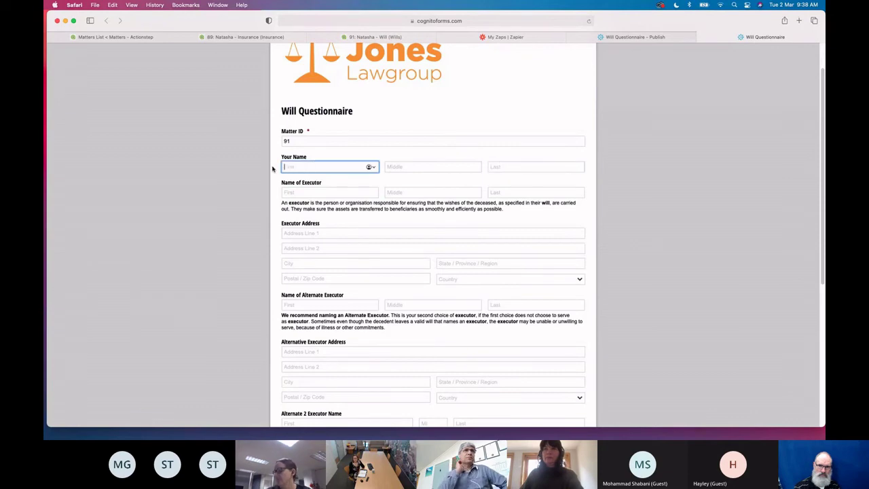
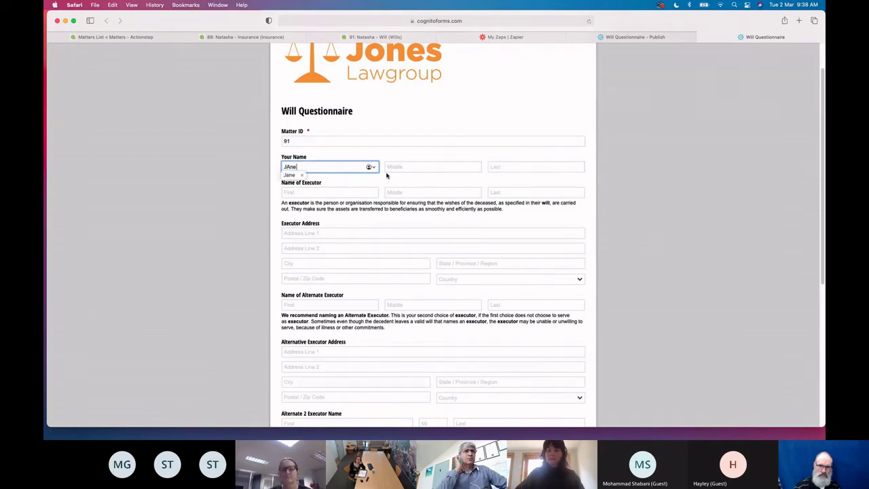
text(ane)
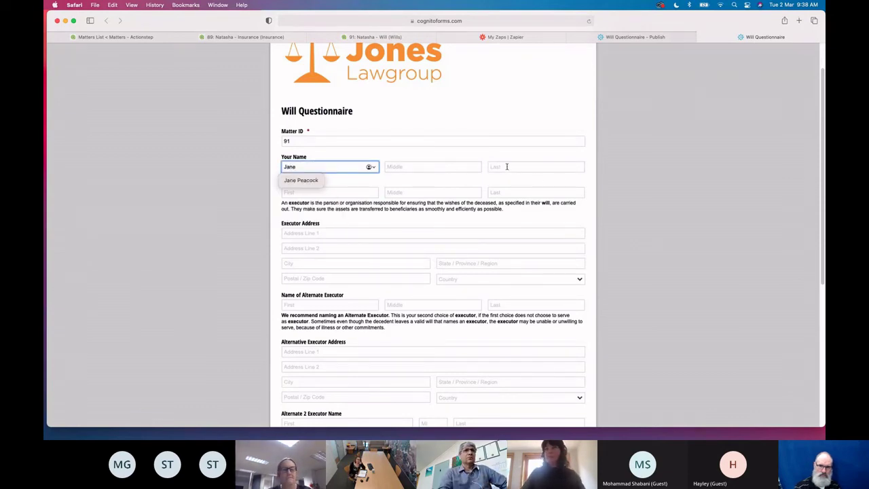
click(506, 166)
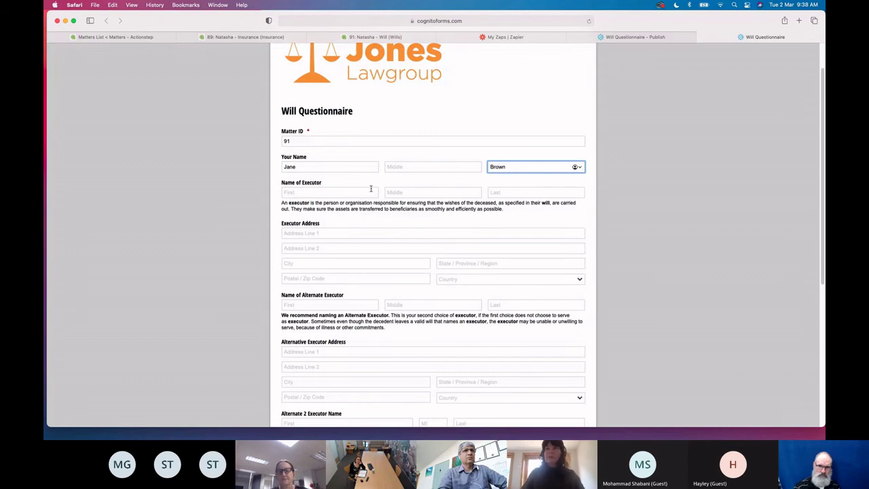
click(360, 193)
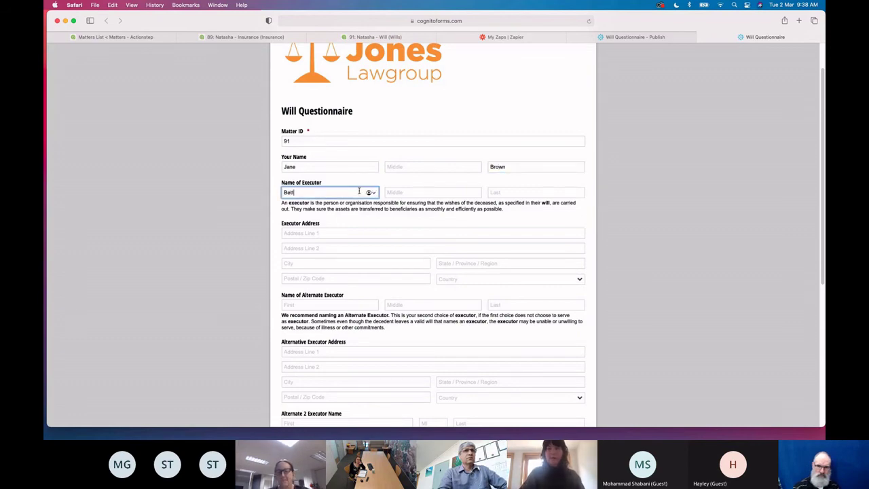
Fix the executor's surname and enter the executor's street address
click(529, 193)
text(Whie)
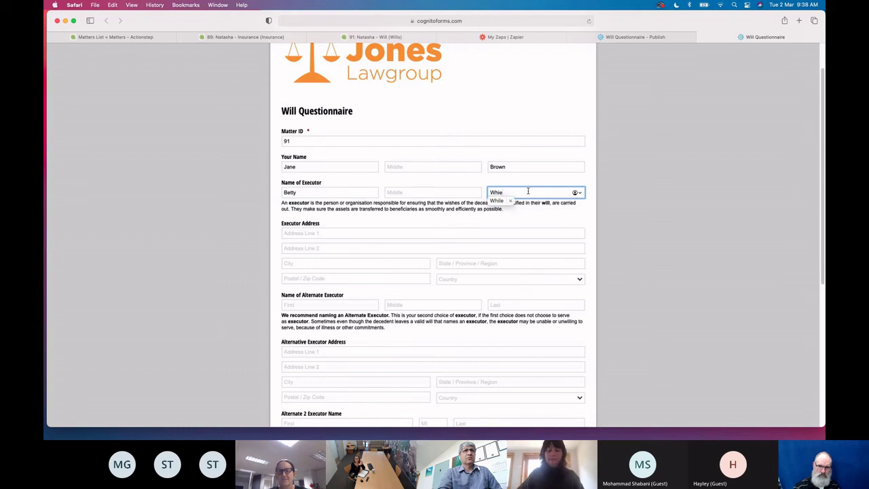
key(BackSpace)
text(te)
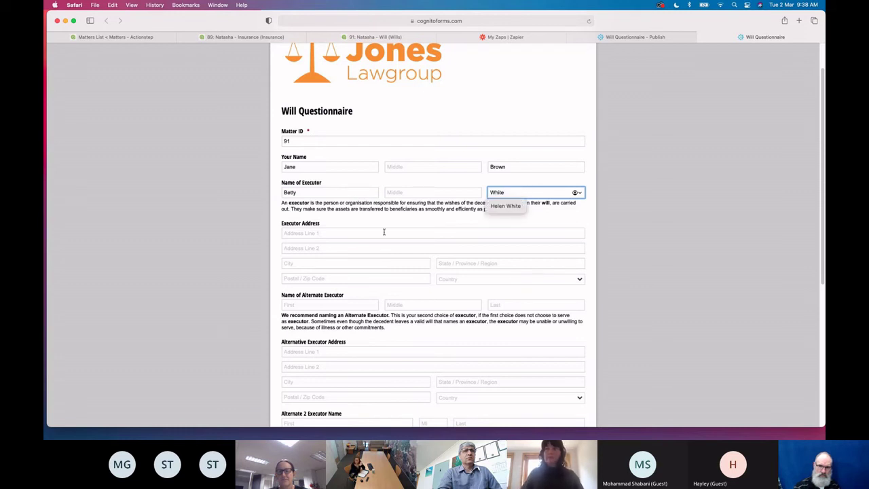
click(343, 233)
text(123 Smart Street)
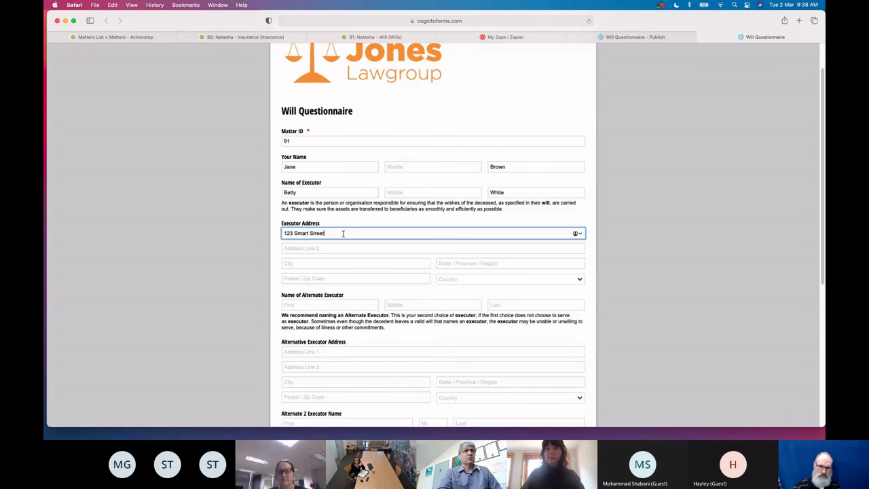
Fill in the alternate executor's name fields and street address
scroll(343, 233, down, 2)
click(322, 245)
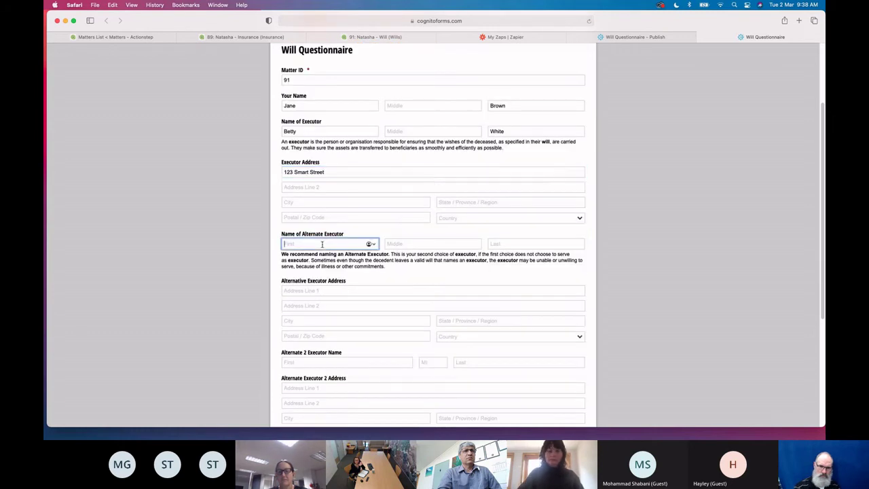
click(508, 245)
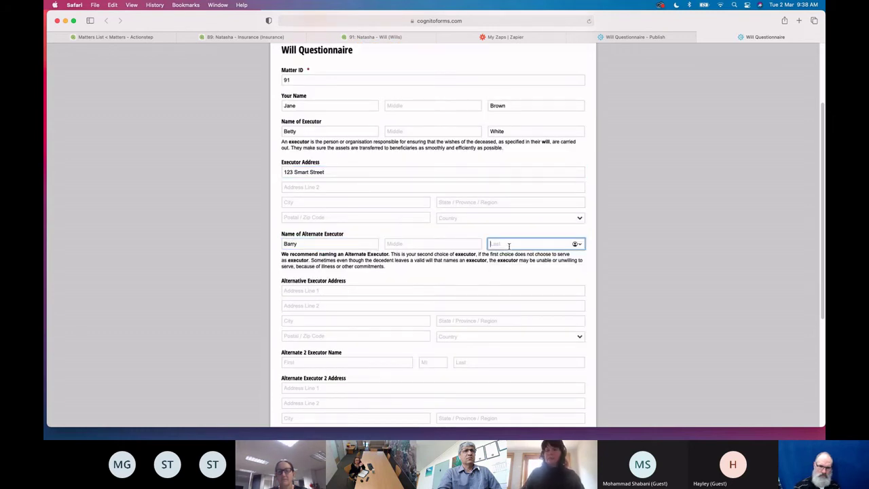
click(347, 291)
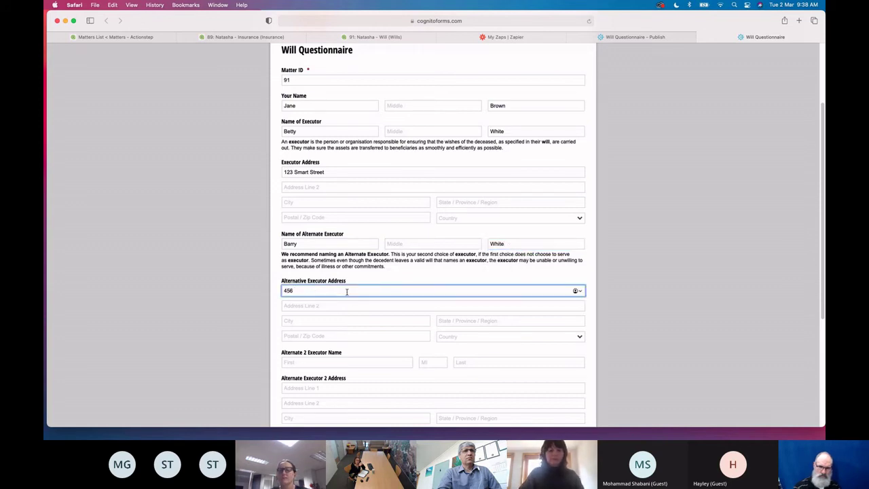
scroll(345, 296, down, 2)
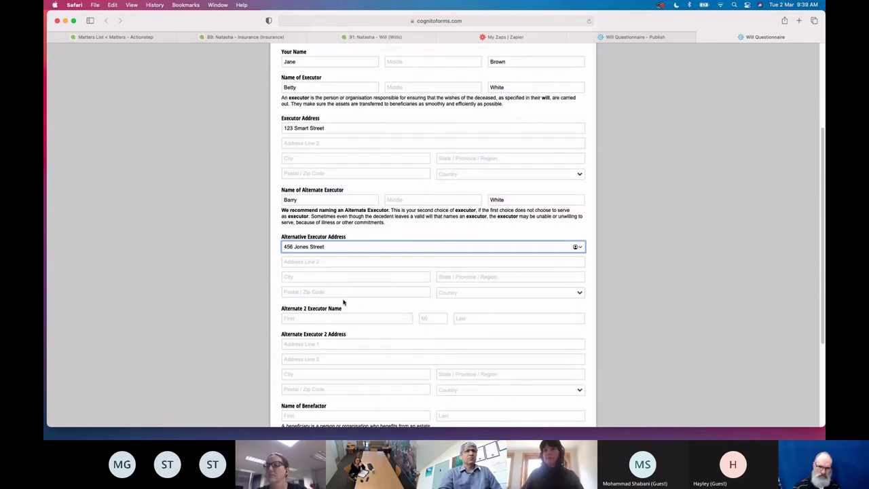
Enter the second alternate executor's first name, surname and street address
click(322, 318)
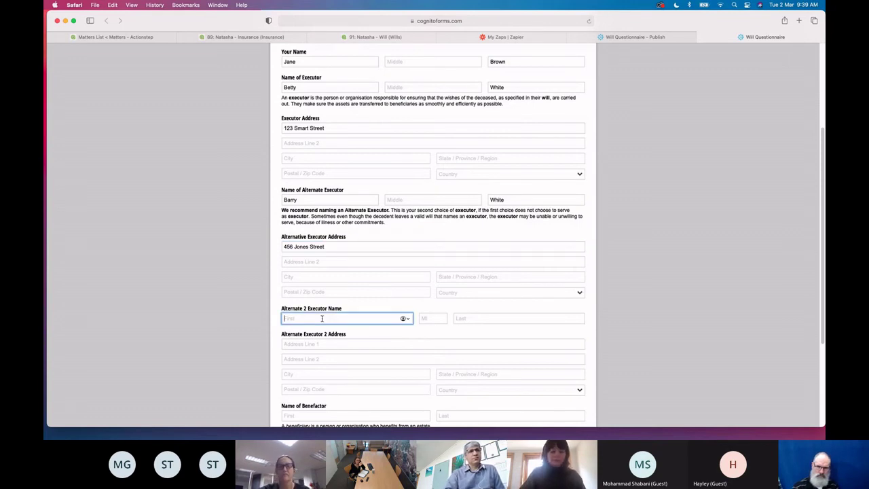
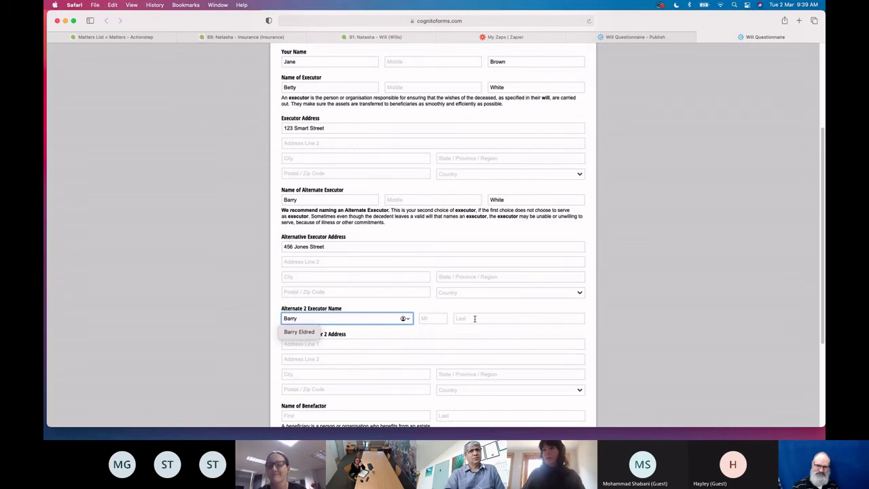
click(474, 319)
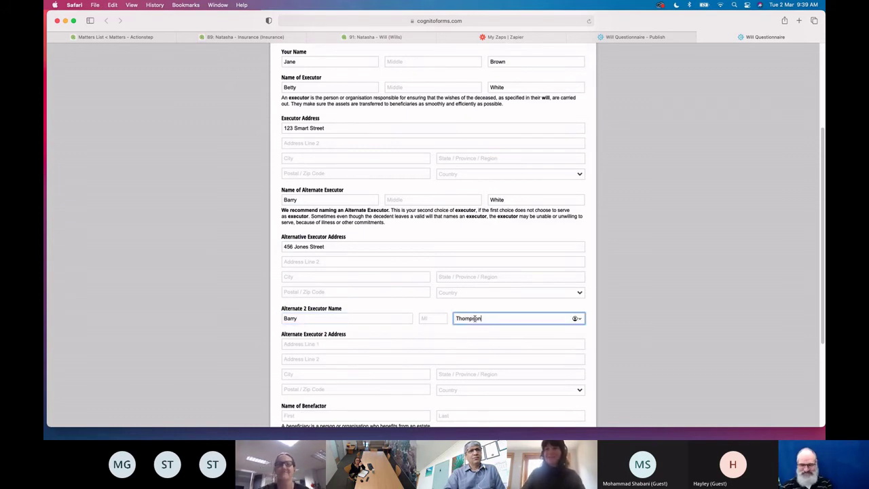
scroll(475, 318, down, 2)
click(346, 281)
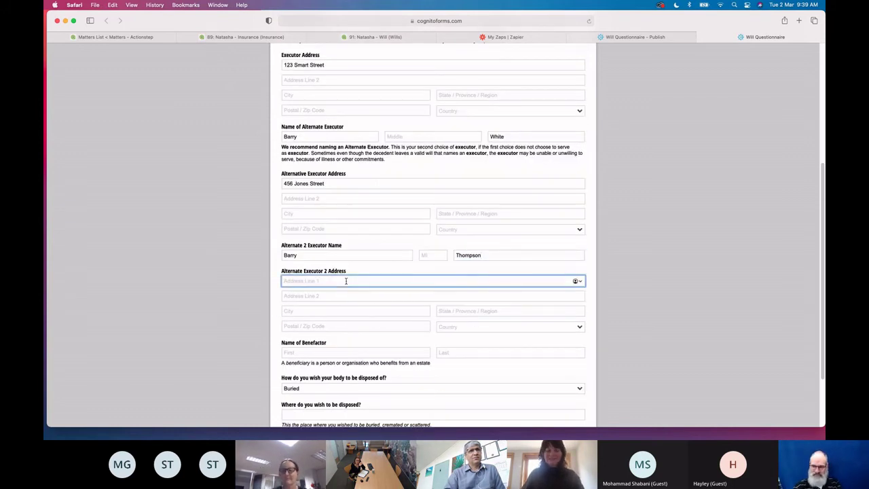
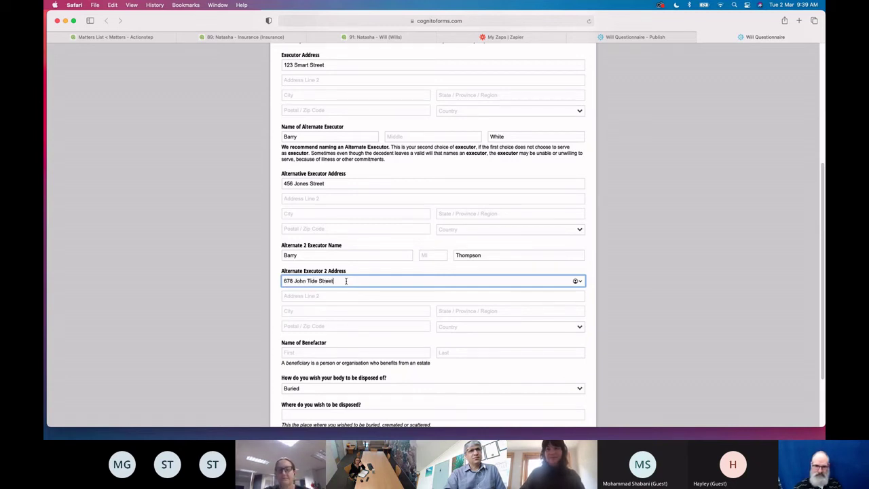
scroll(347, 280, down, 4)
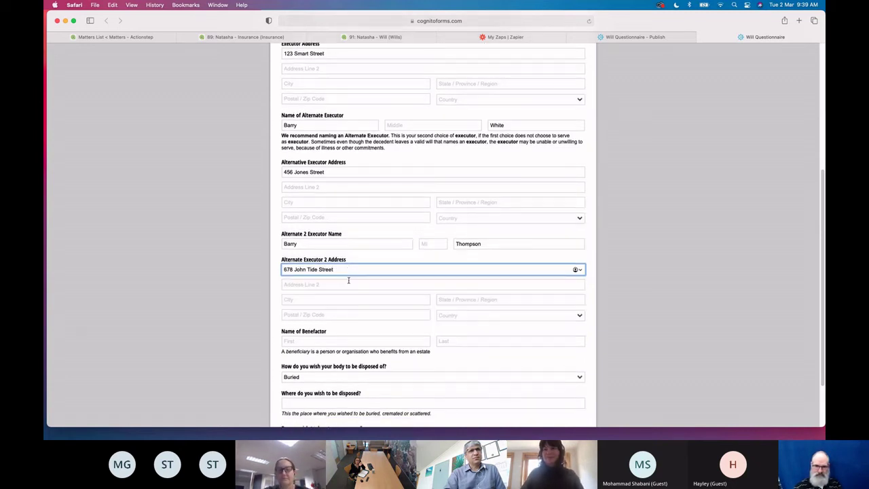
Enter the benefactor's first name and surname
click(322, 272)
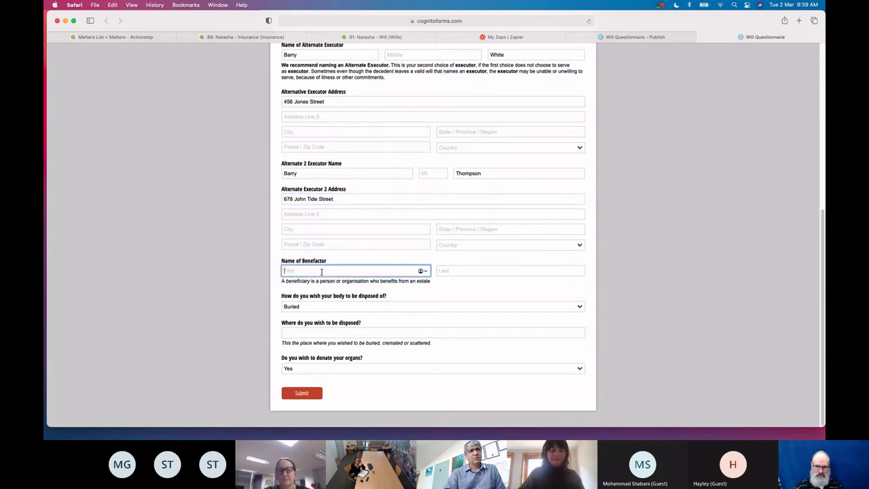
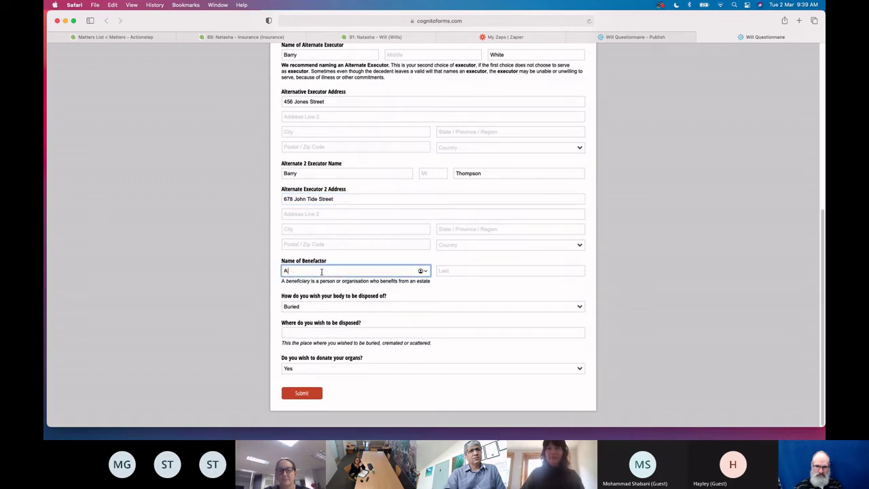
click(470, 270)
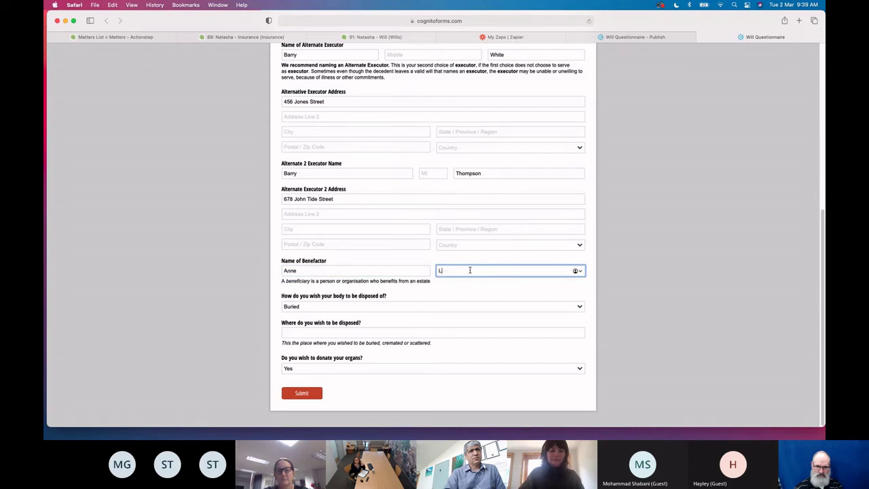
Choose Cremated at Hot Beach, keep organ donation Yes, and submit the questionnaire
click(364, 307)
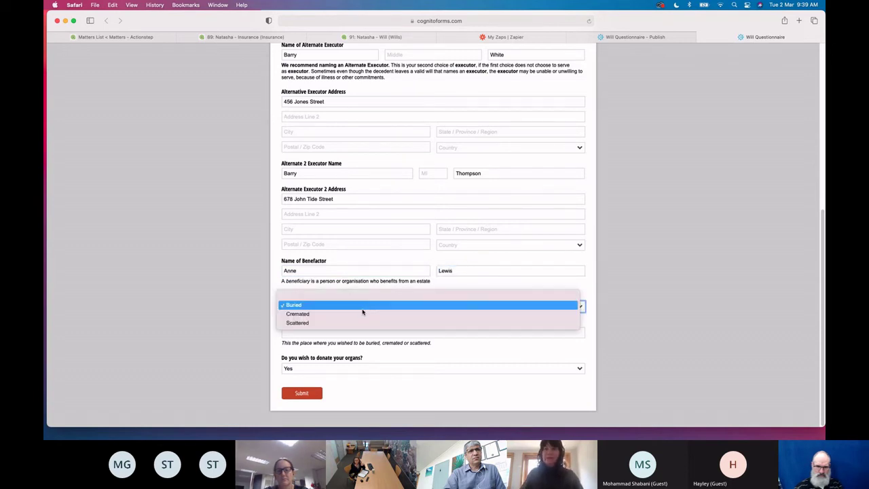
click(363, 314)
click(320, 331)
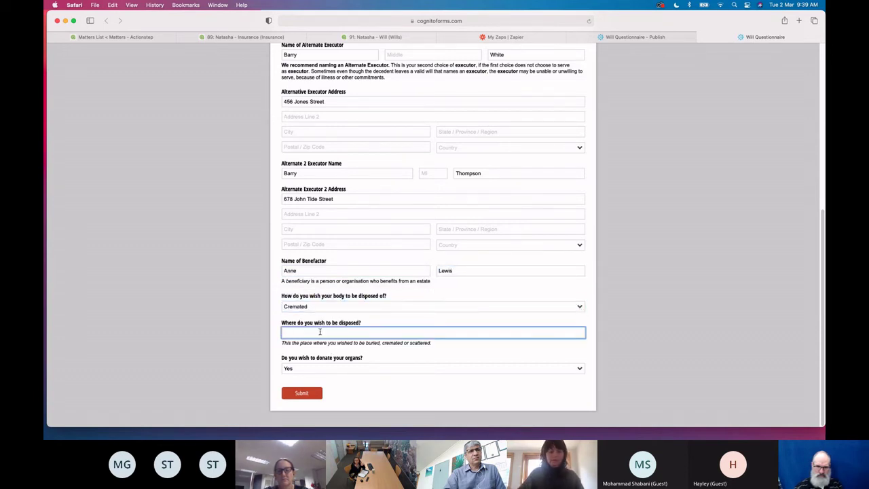
text(Beac)
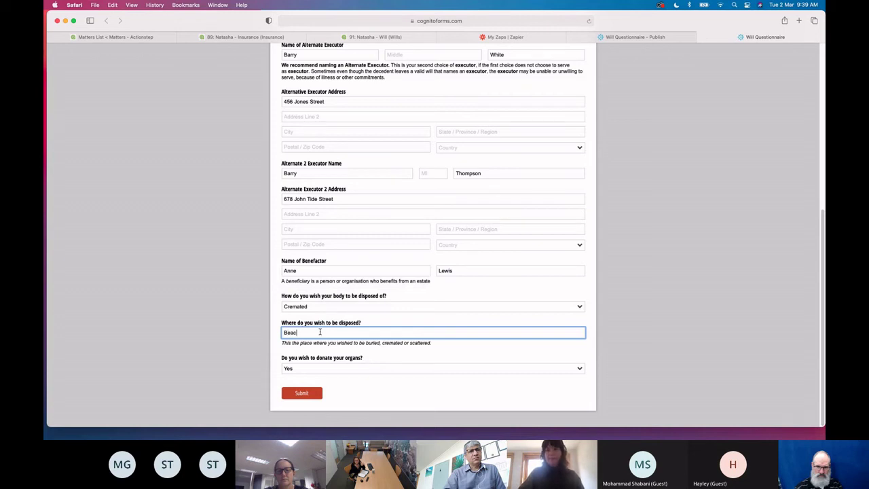
key(BackSpace)
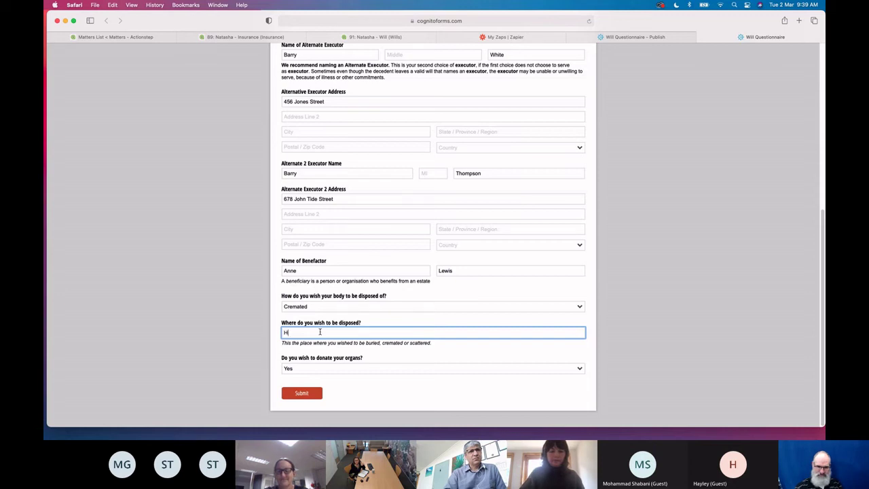
text(Hot Beach)
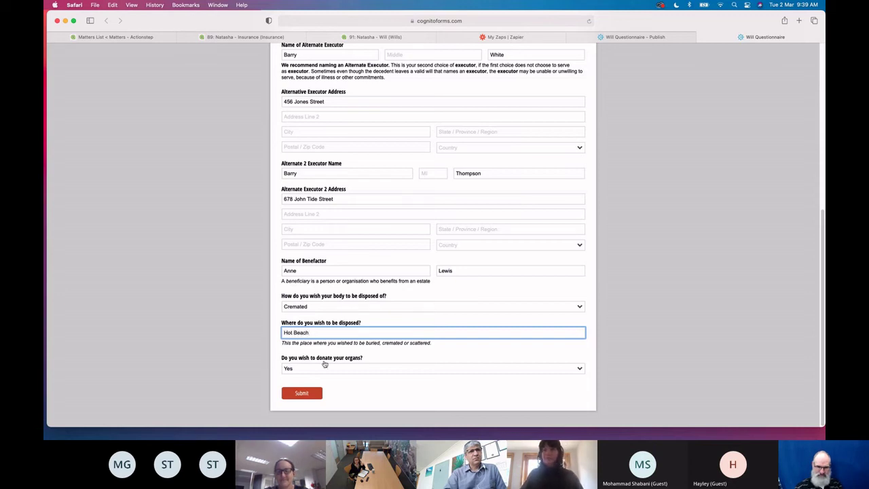
click(322, 369)
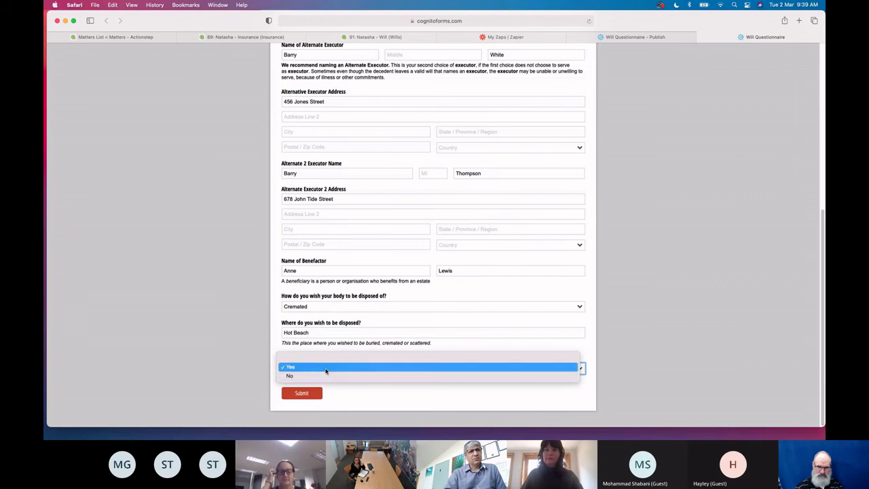
click(326, 368)
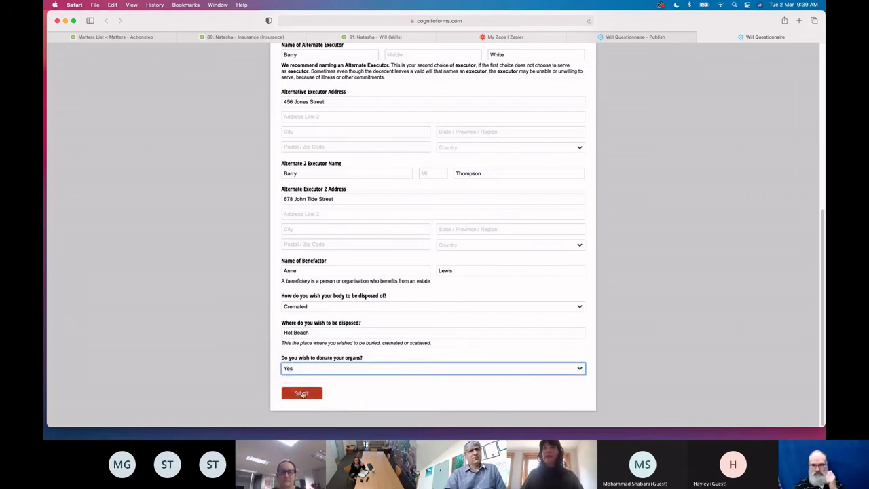
click(303, 394)
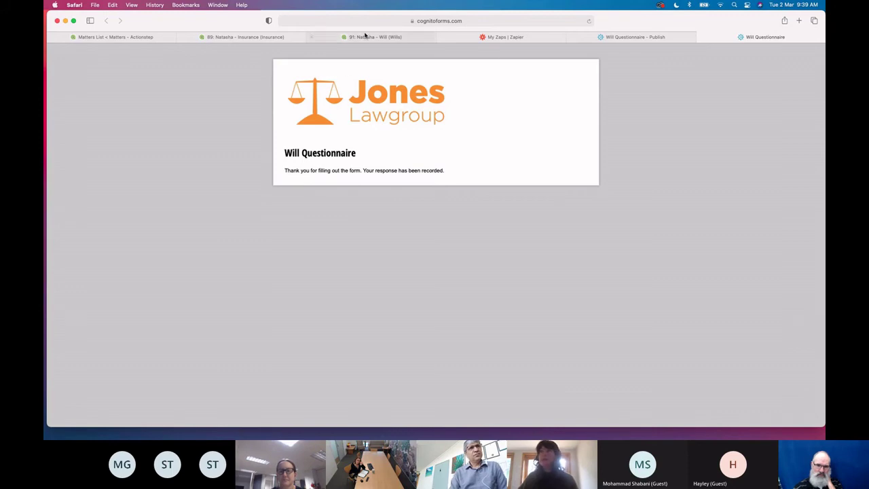
Clear the POP request failure alert on matter 91 and confirm its inbox is empty
mouse_move(365, 40)
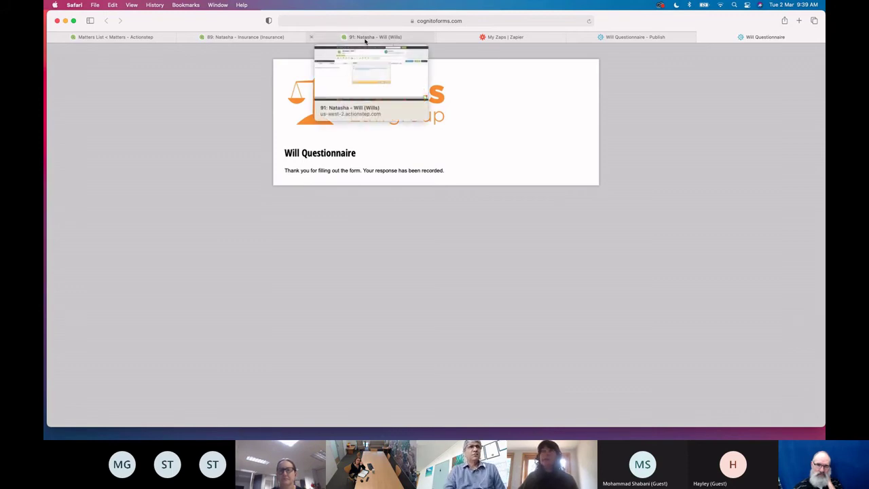
click(364, 41)
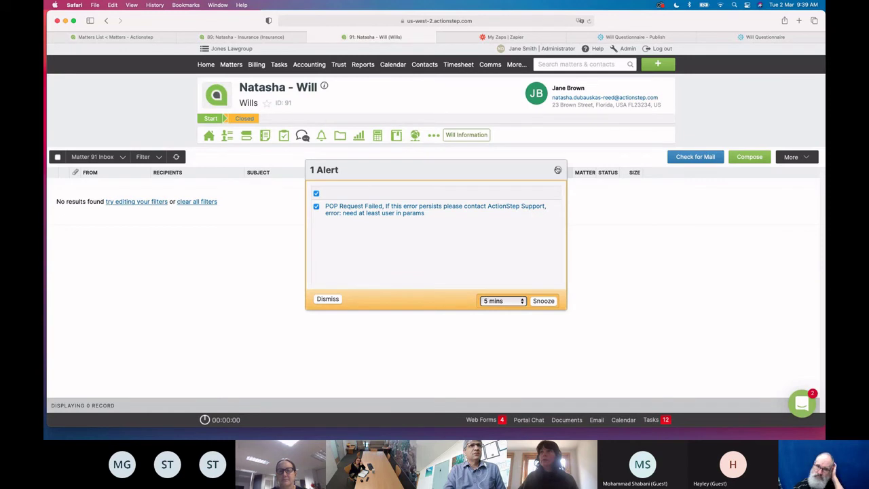
click(557, 170)
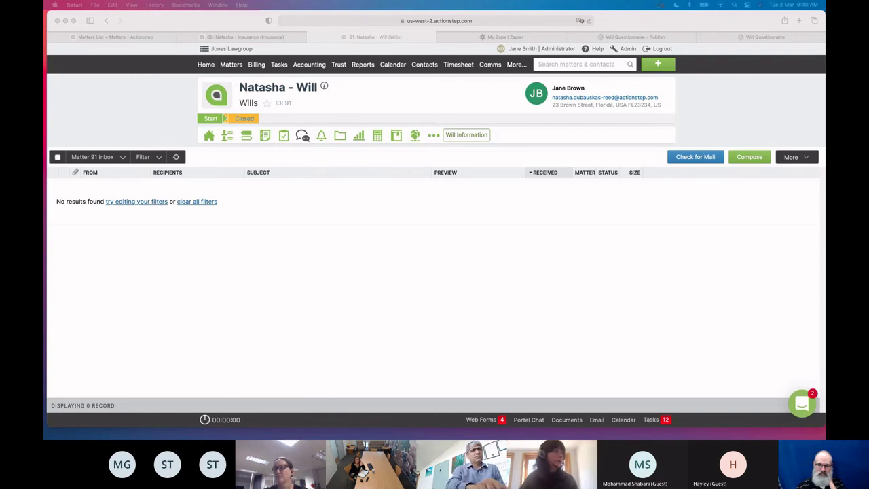
click(285, 294)
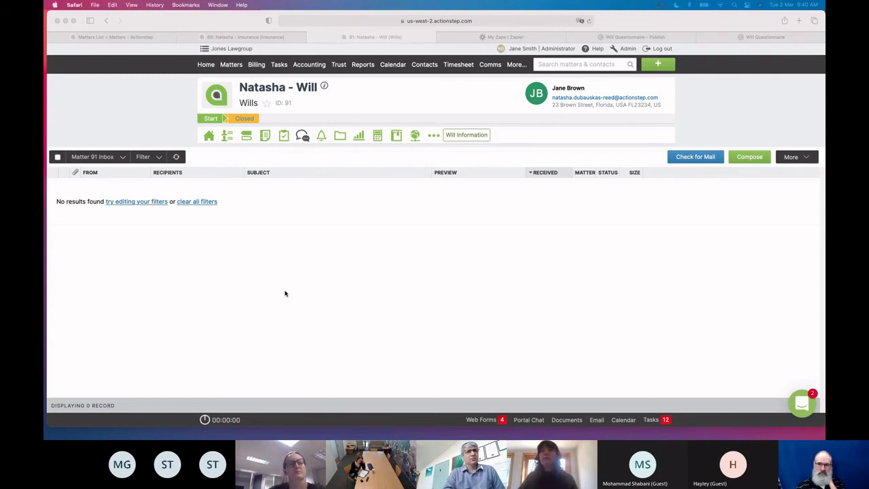
click(492, 37)
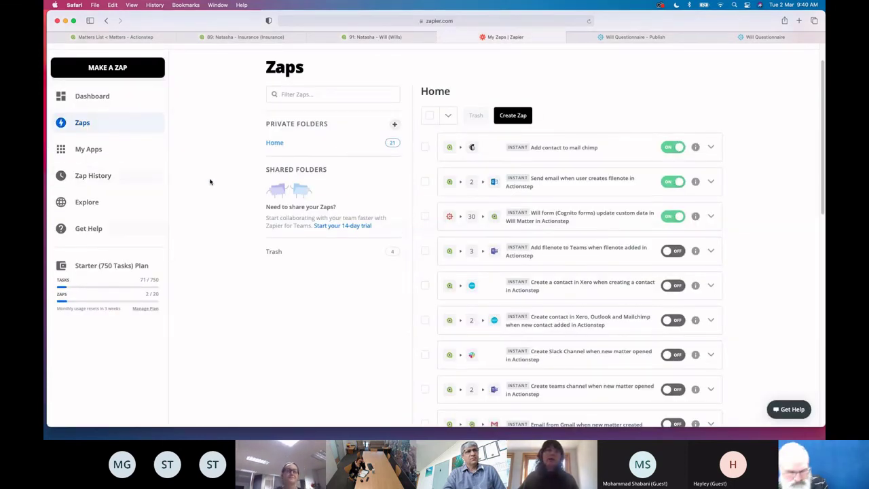
Open the latest Will form zap run and review its Cognito entry and matter 91 lookup steps
click(95, 177)
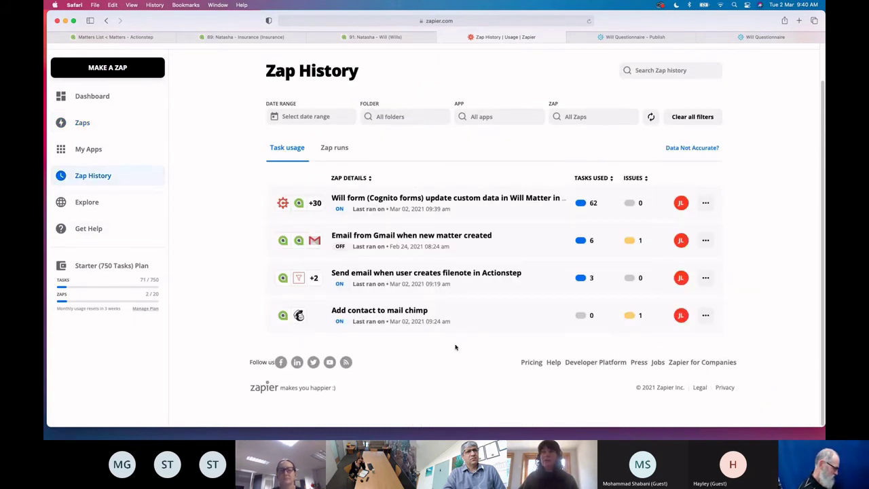
click(334, 148)
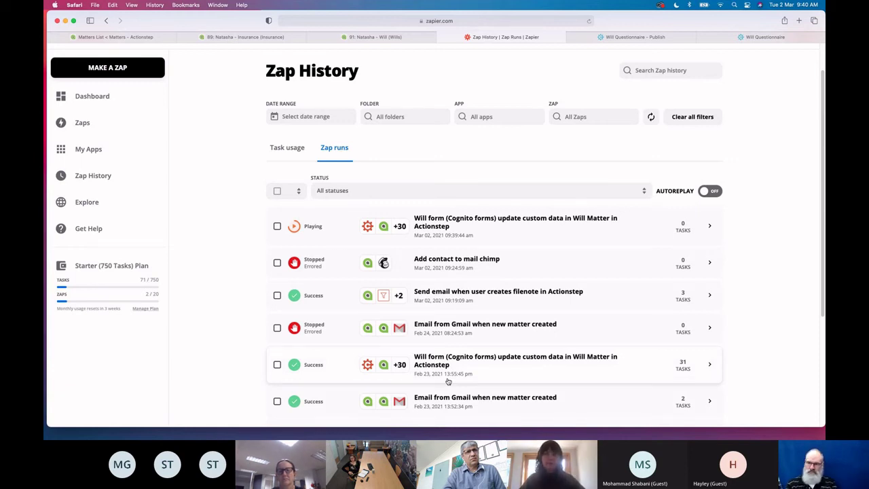
click(510, 225)
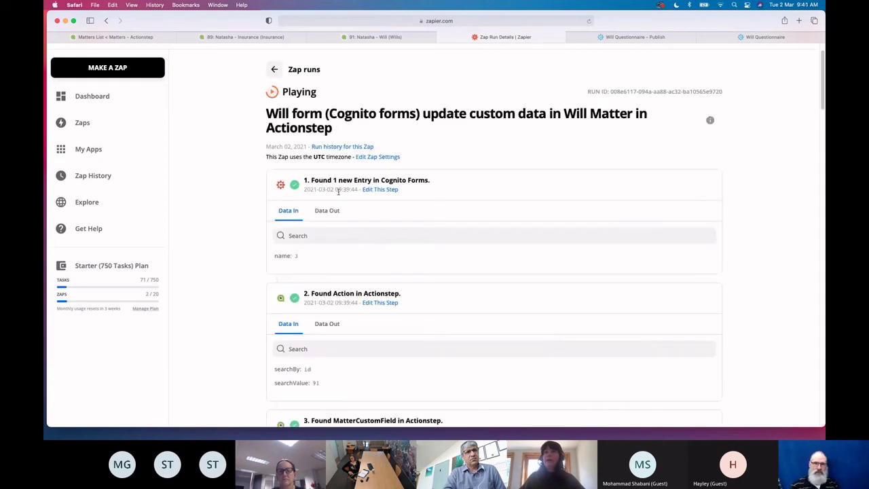
scroll(431, 265, down, 5)
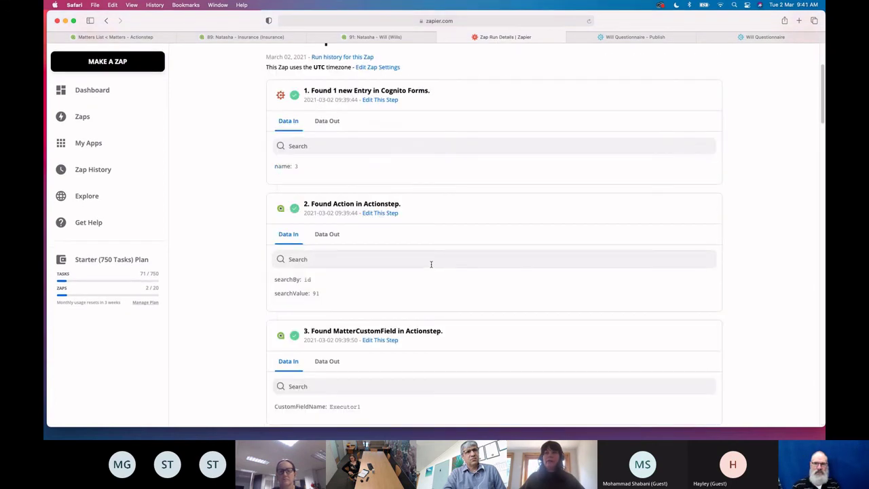
scroll(431, 265, down, 10)
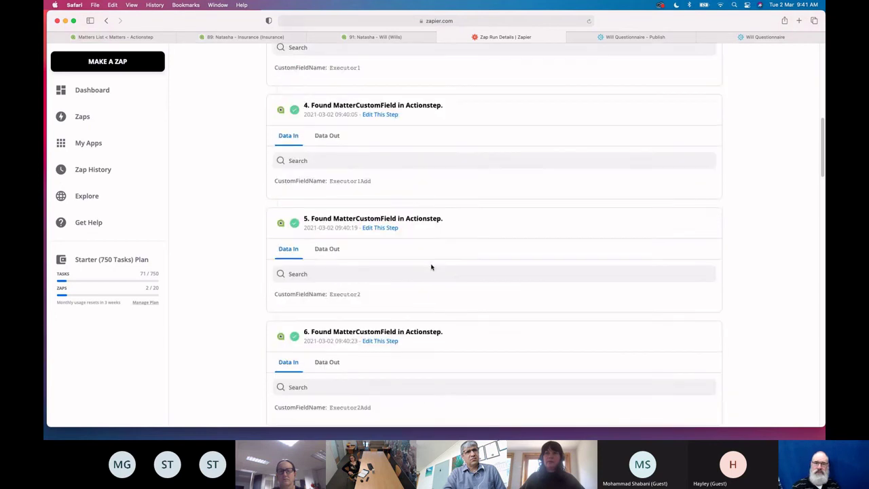
scroll(430, 267, down, 10)
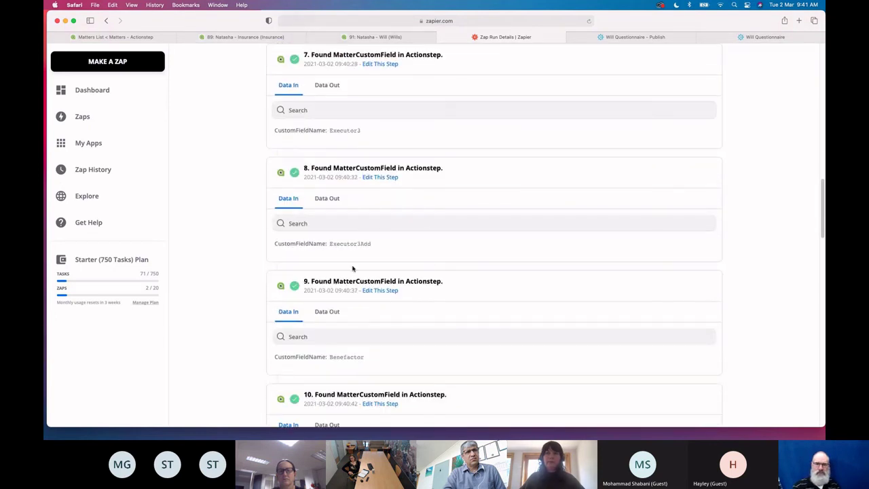
scroll(406, 313, down, 5)
scroll(406, 313, down, 6)
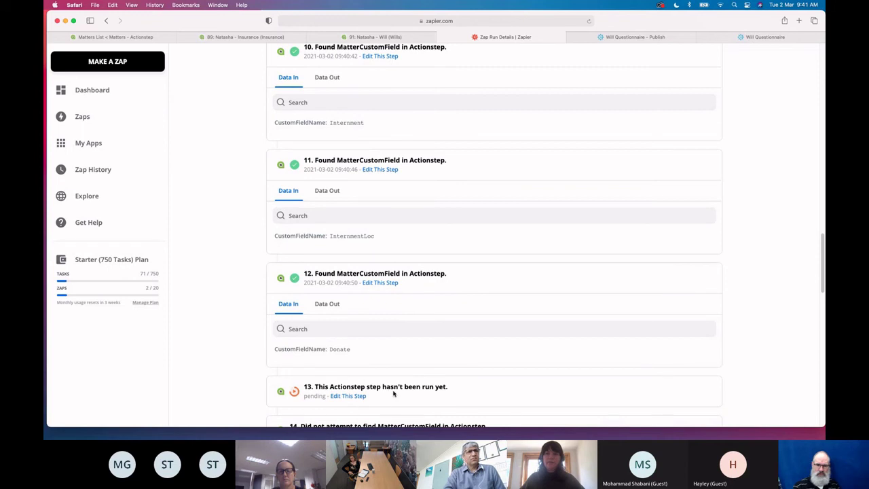
scroll(394, 393, up, 20)
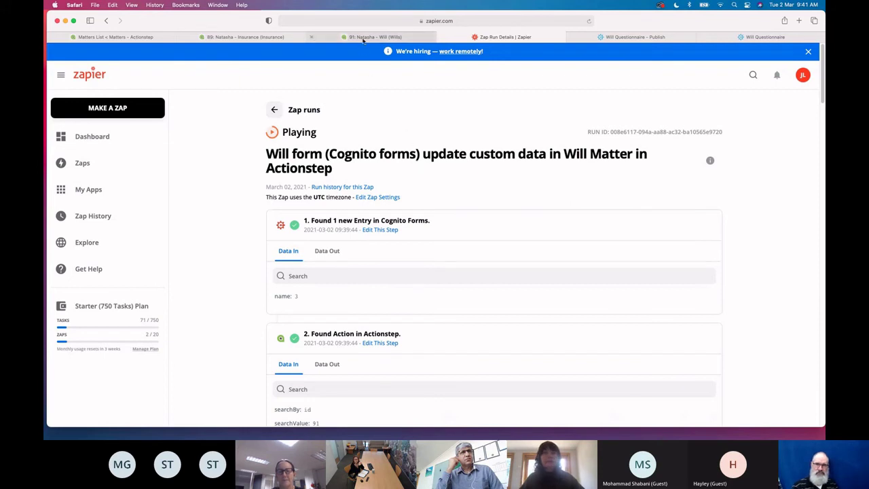
mouse_move(363, 40)
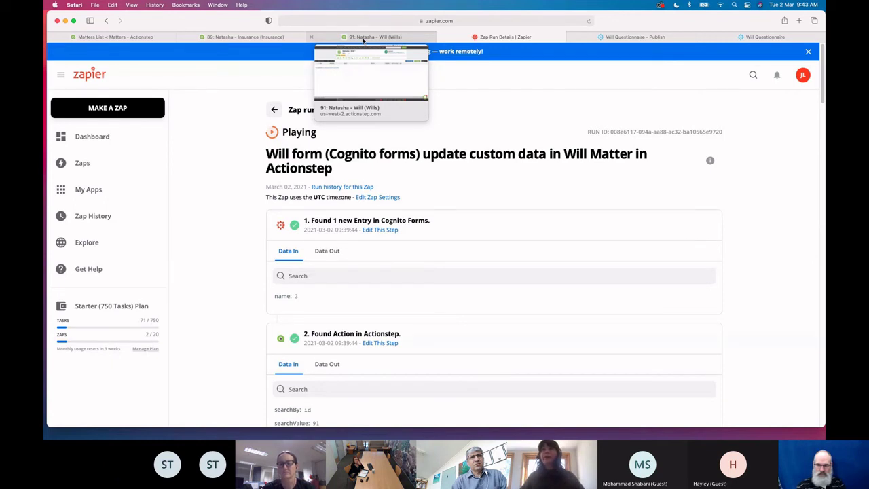
Review matter 91's filled-in Will Information, then list its Matter Documents folder
click(363, 39)
click(559, 172)
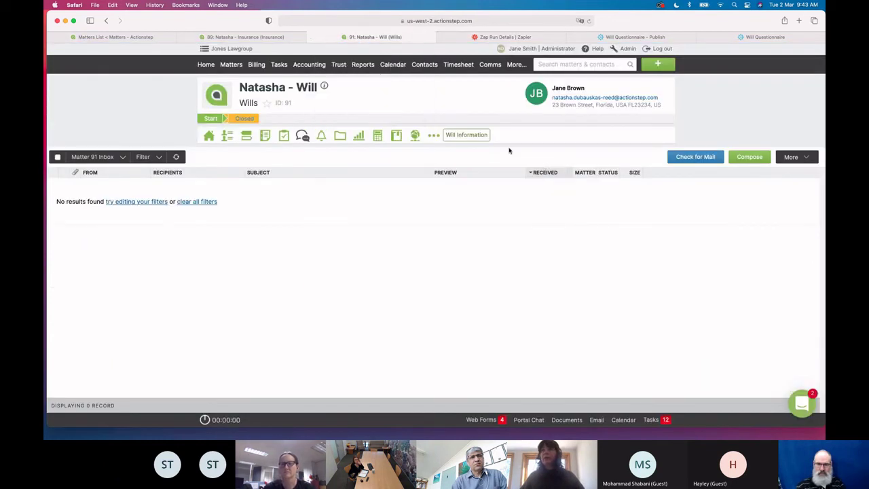
click(474, 138)
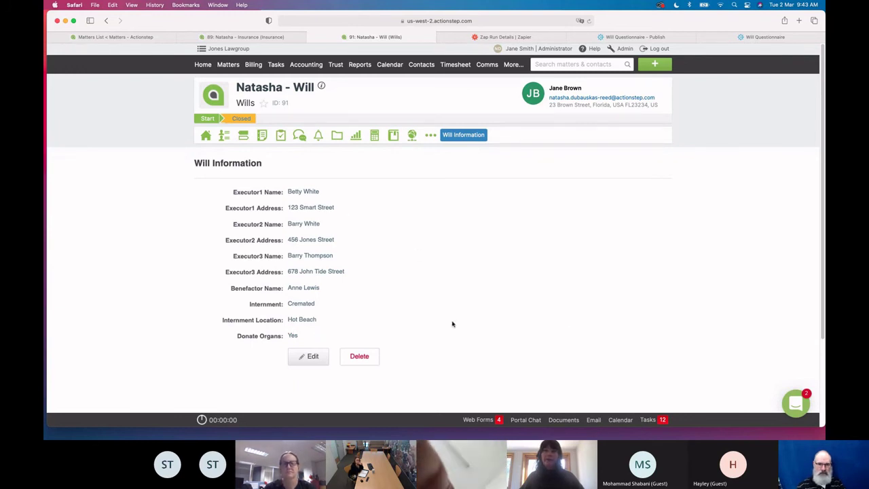
mouse_move(337, 135)
click(360, 189)
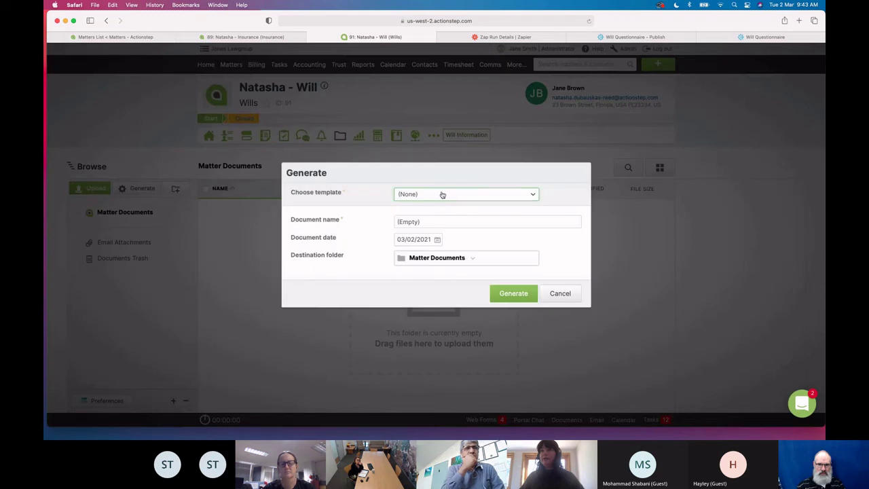
Generate FINAL_WILL.docx from the FINAL_WILL template for matter 91 and download it
click(442, 195)
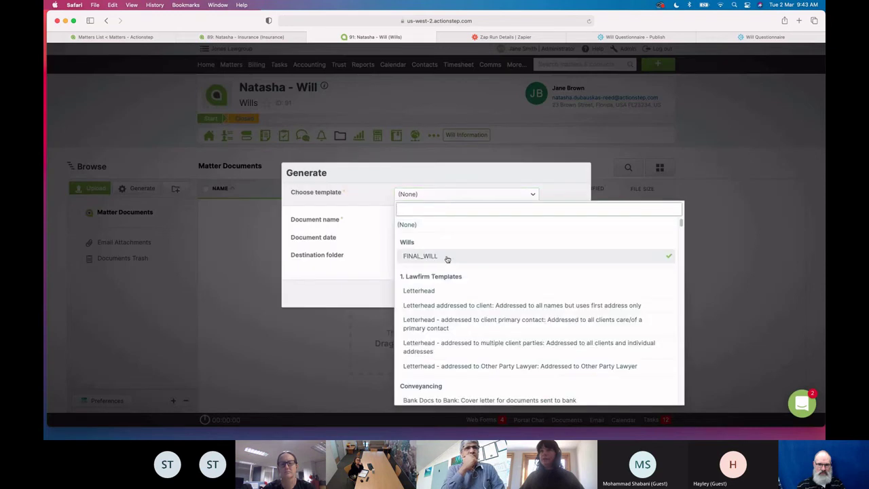
click(449, 261)
click(516, 290)
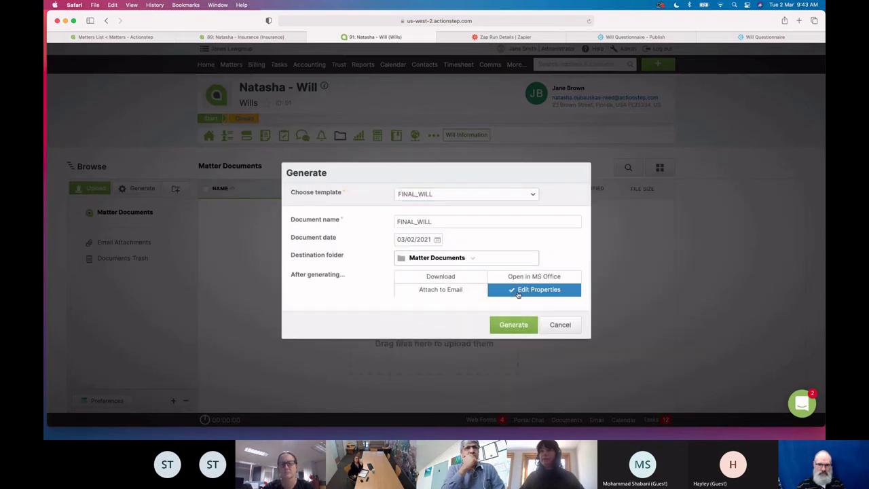
click(509, 324)
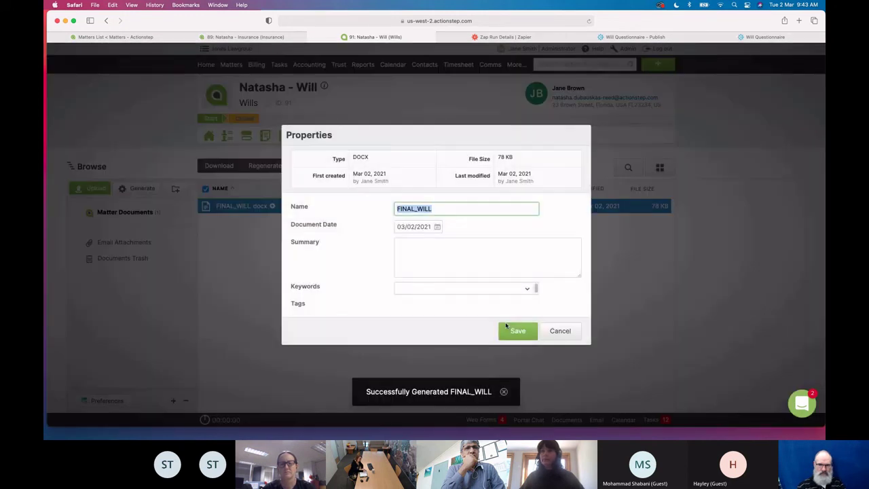
click(561, 331)
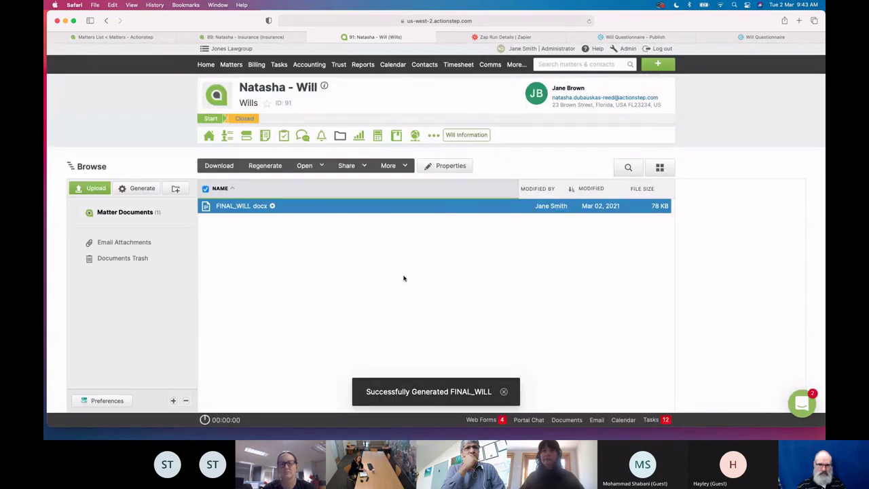
click(220, 167)
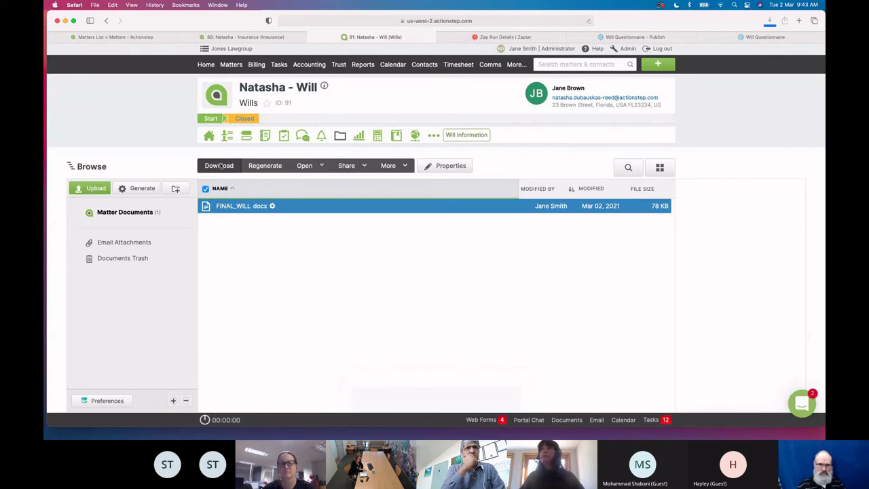
Open the downloaded 91-FINAL_WILL.docx in Word and enlarge its window
click(770, 22)
double_click(758, 59)
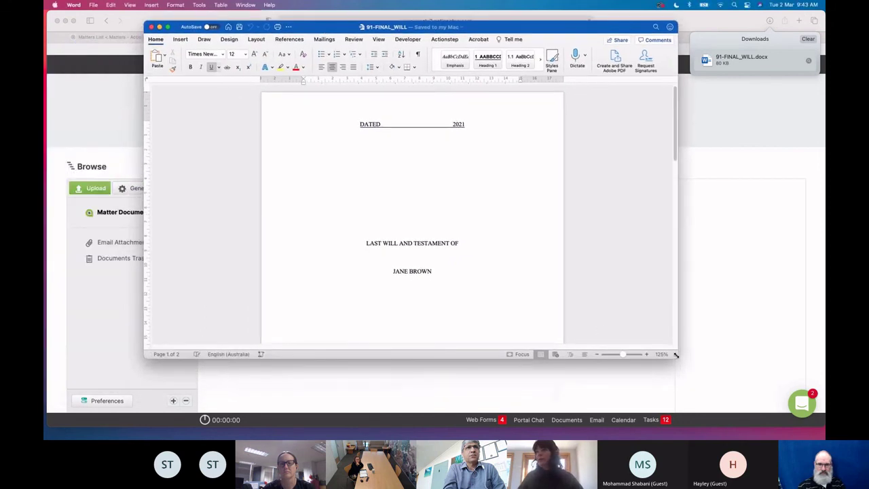
drag(675, 355, 768, 387)
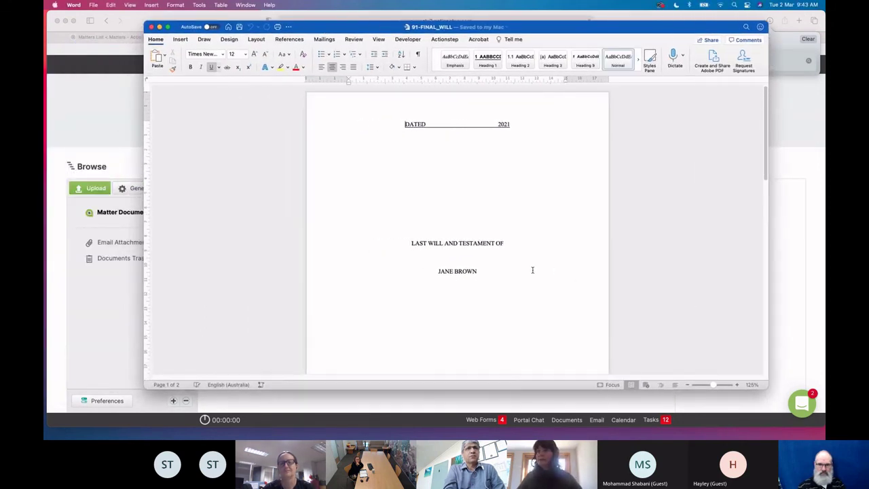
Scroll to section 7 Interment and check the organ donation clause 7.2
scroll(532, 270, down, 10)
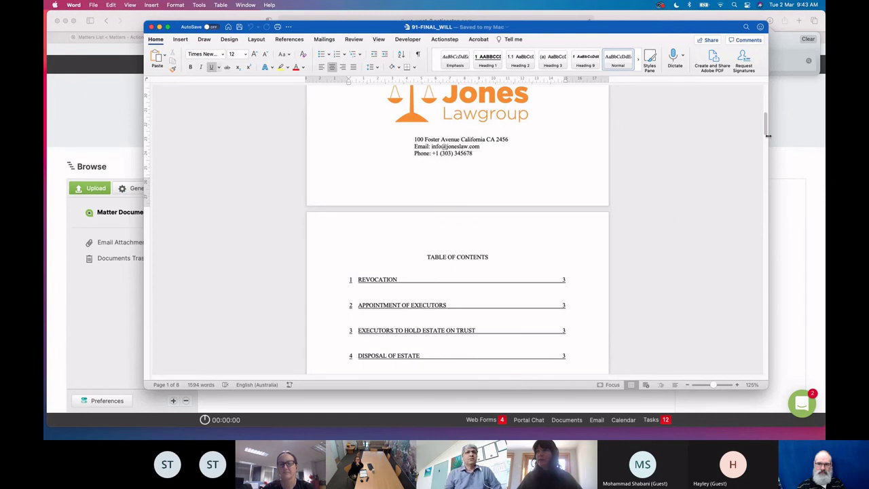
drag(765, 129, 770, 175)
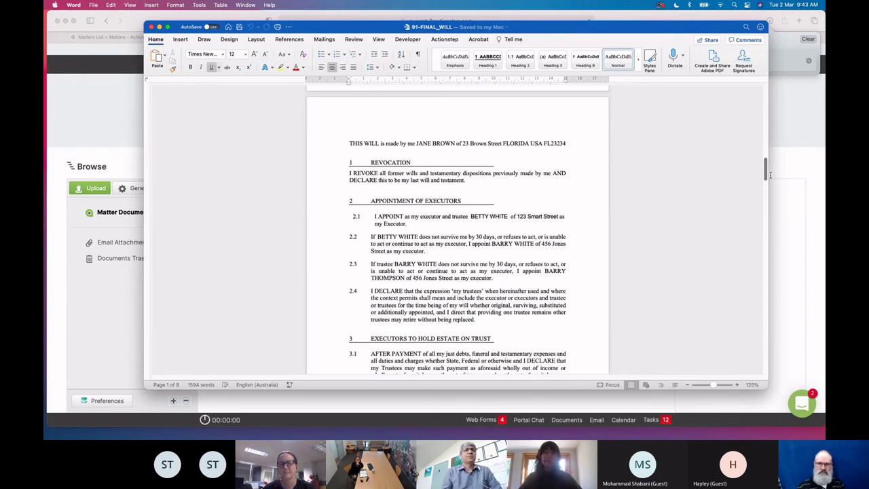
drag(770, 175, 760, 313)
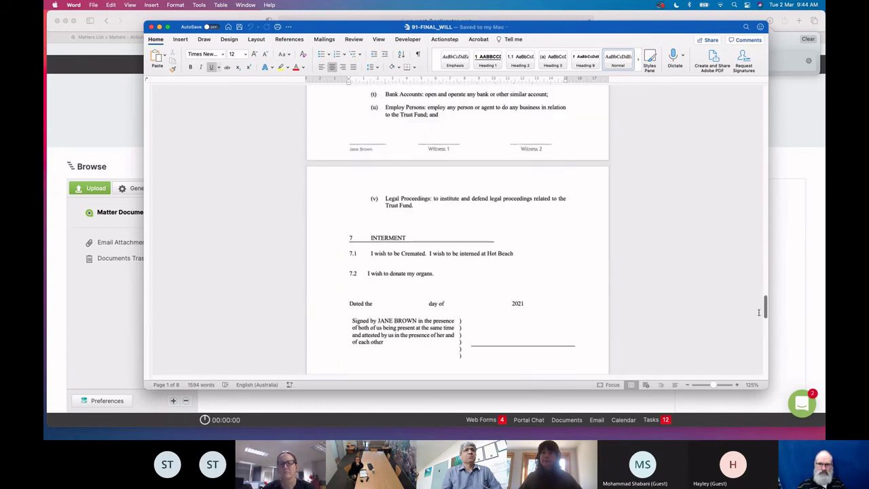
drag(453, 276, 330, 277)
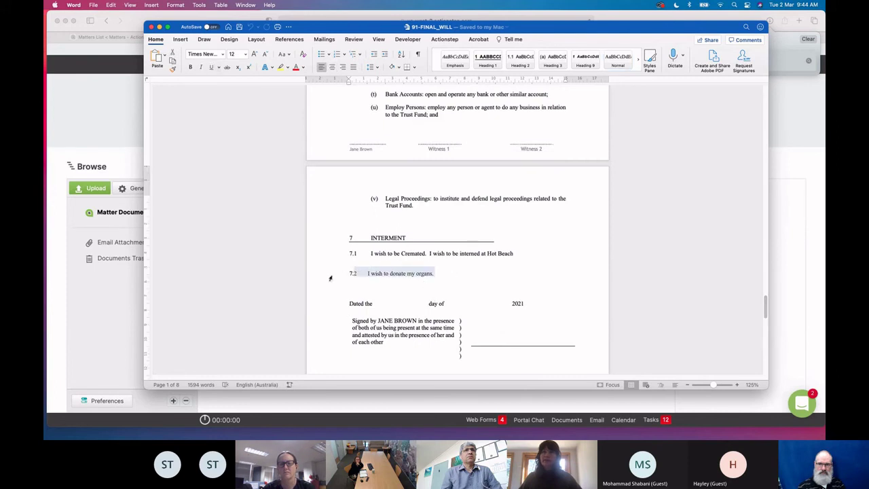
click(432, 274)
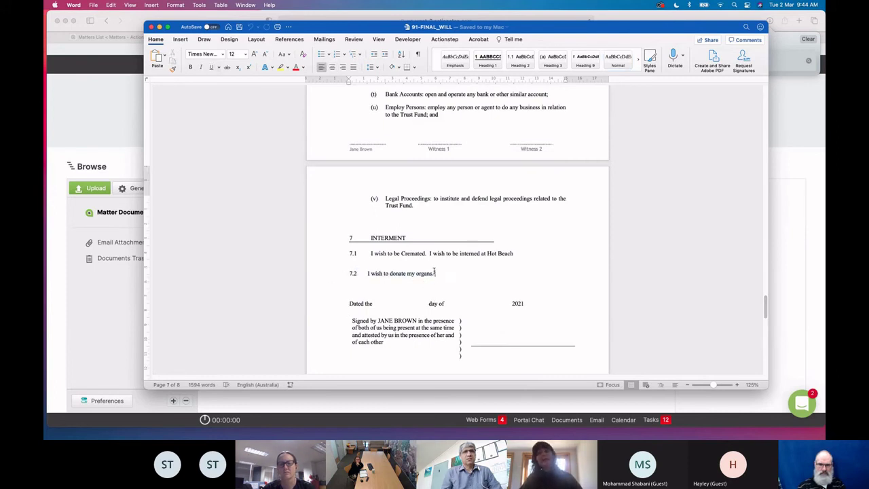
drag(437, 273, 516, 257)
click(522, 280)
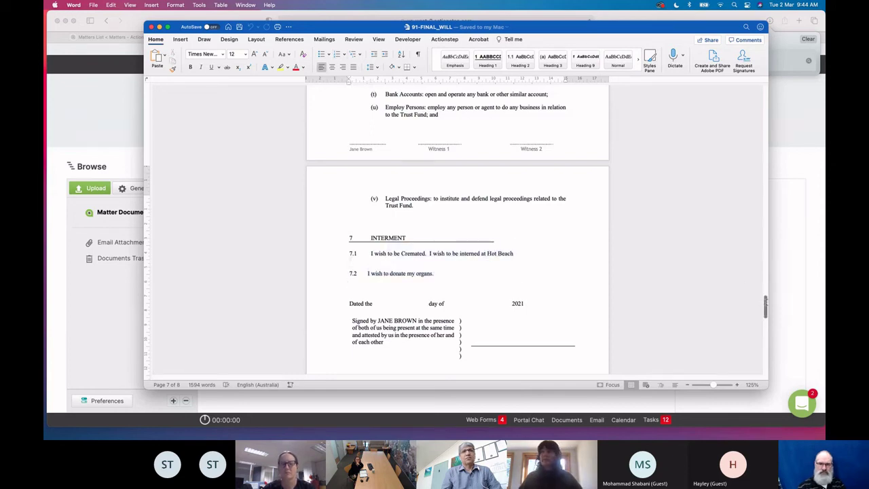
drag(766, 306, 759, 90)
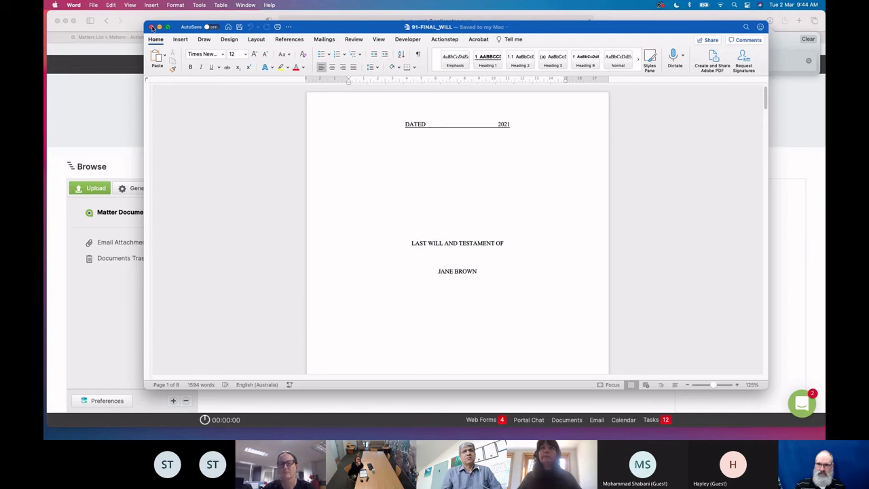
Close the 91-FINAL_WILL document and dismiss the Actionstep alert
click(153, 27)
click(555, 170)
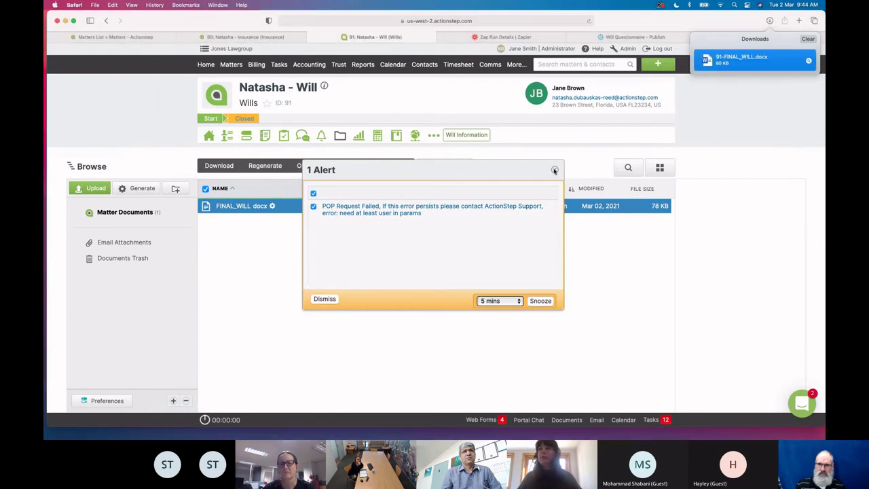
click(555, 169)
Open matter 91's Will Information in Edit mode and dismiss the error alert
click(473, 135)
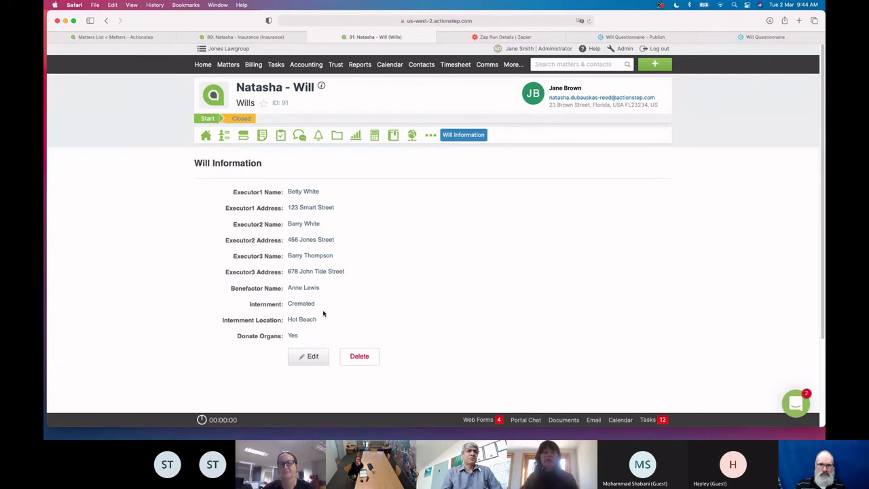
click(313, 358)
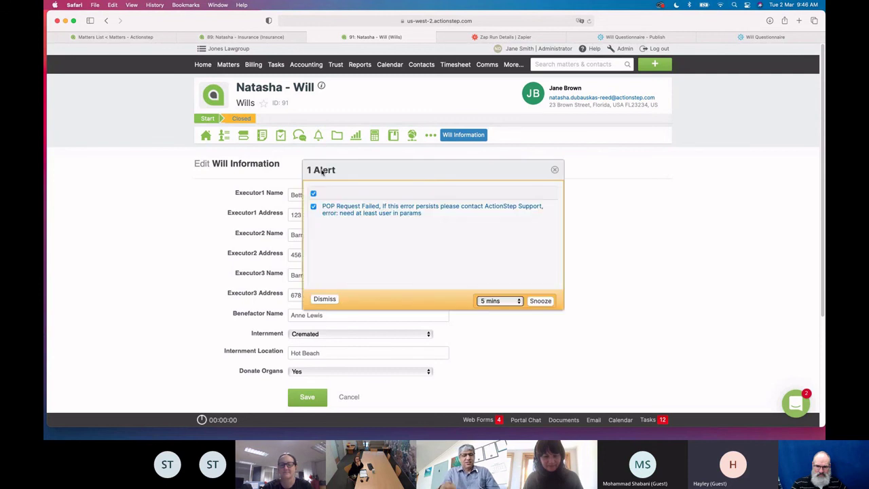
click(555, 169)
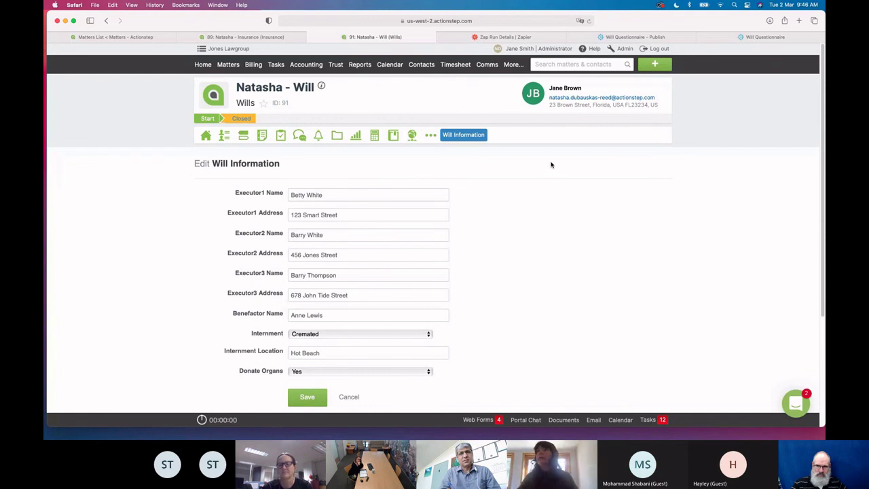
key(ctrl+Tab)
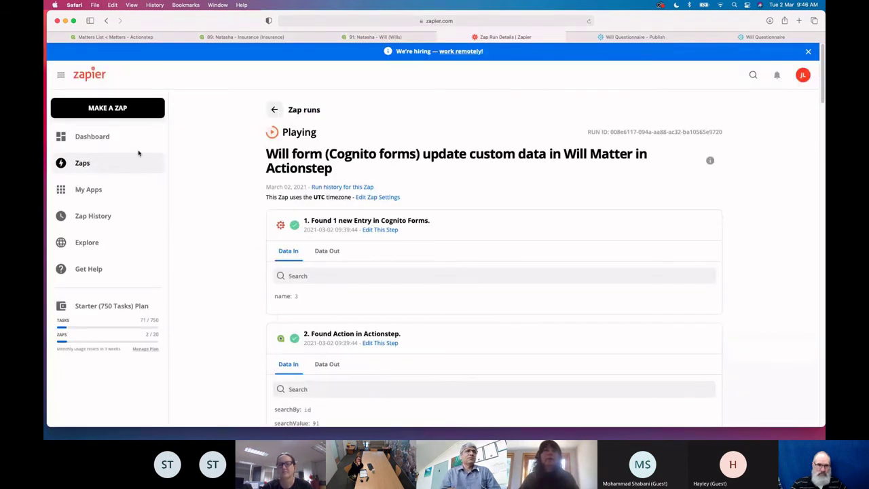
click(62, 74)
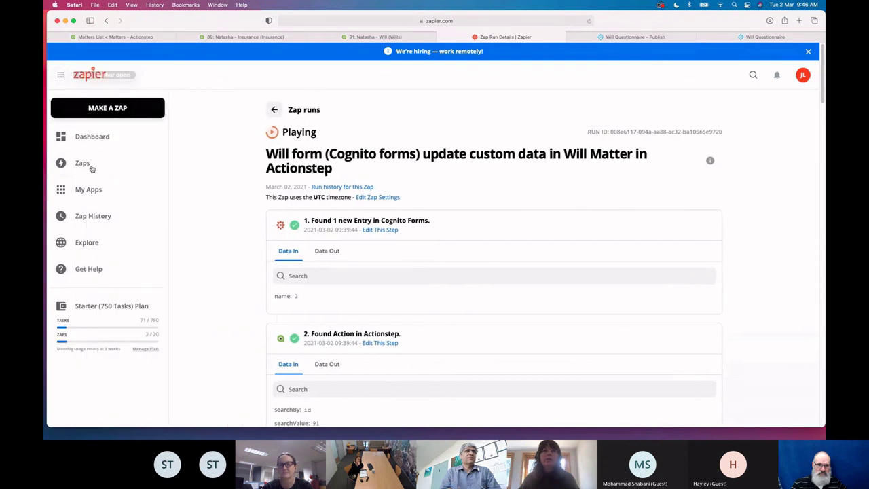
mouse_move(85, 306)
mouse_down()
mouse_move(133, 307)
mouse_move(100, 307)
mouse_up()
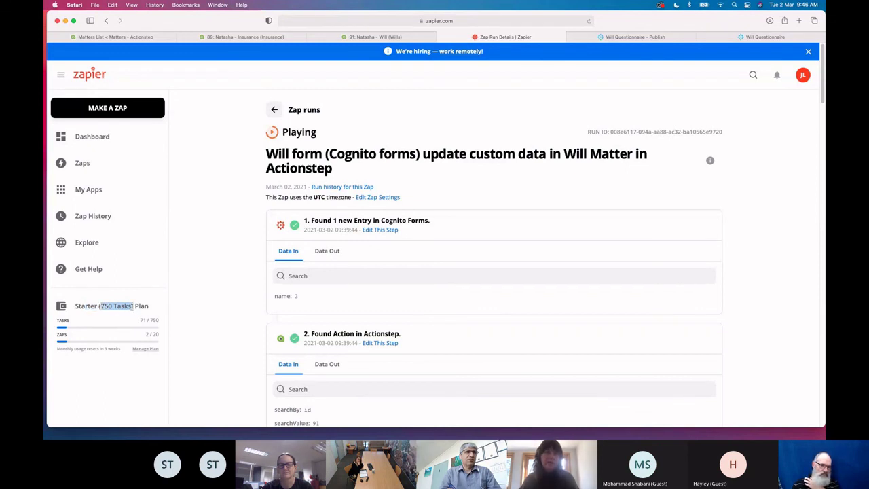
click(130, 307)
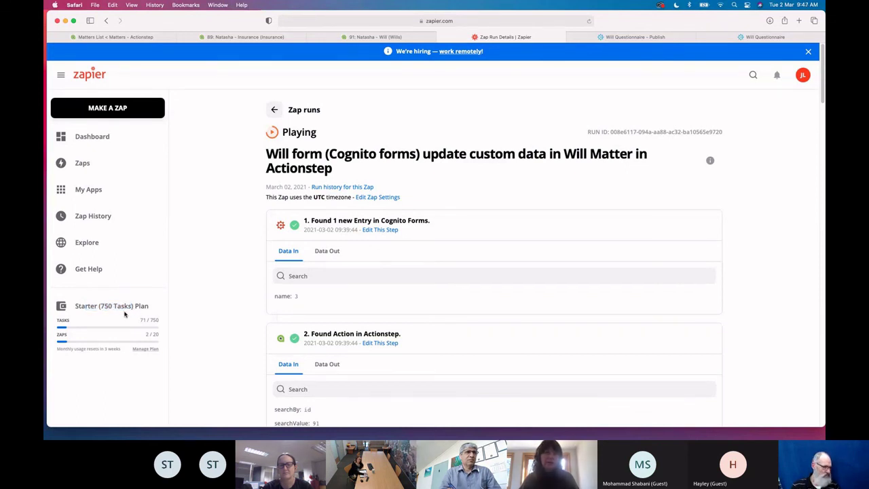